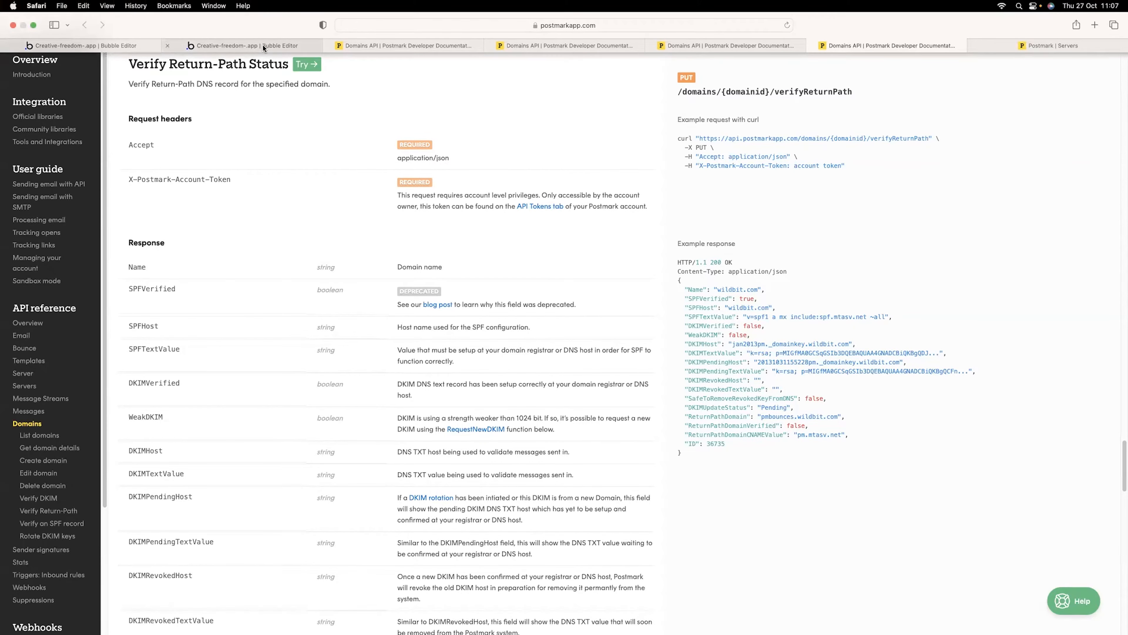
Step: Check Postmark's Create a domain documentation, then return to the Bubble editor and name the new API PostMark
click(381, 47)
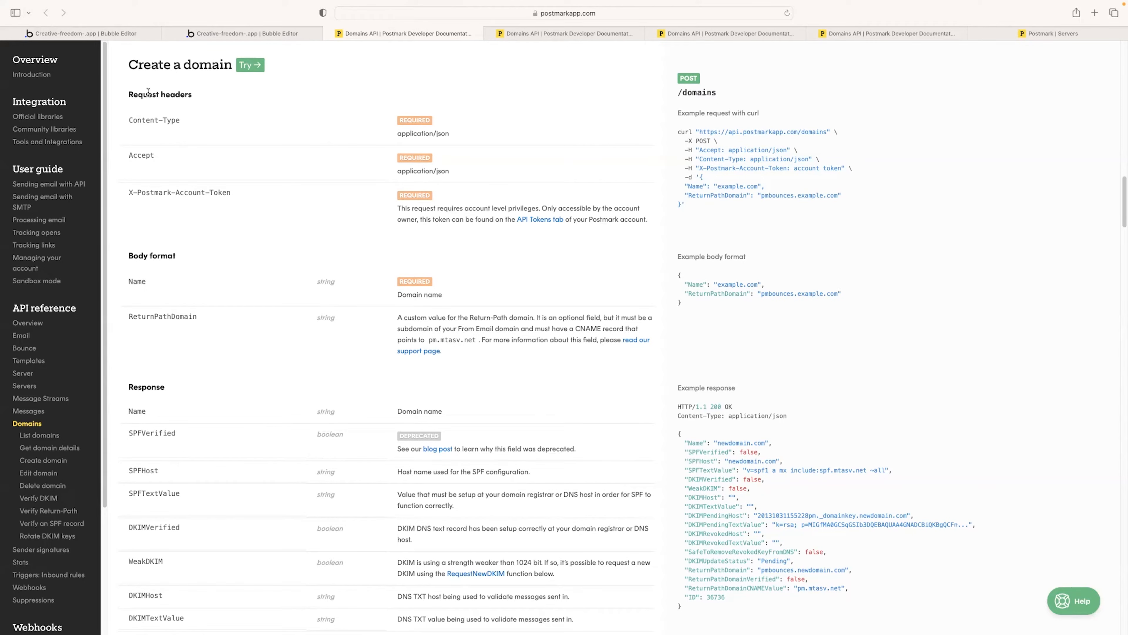
click(211, 35)
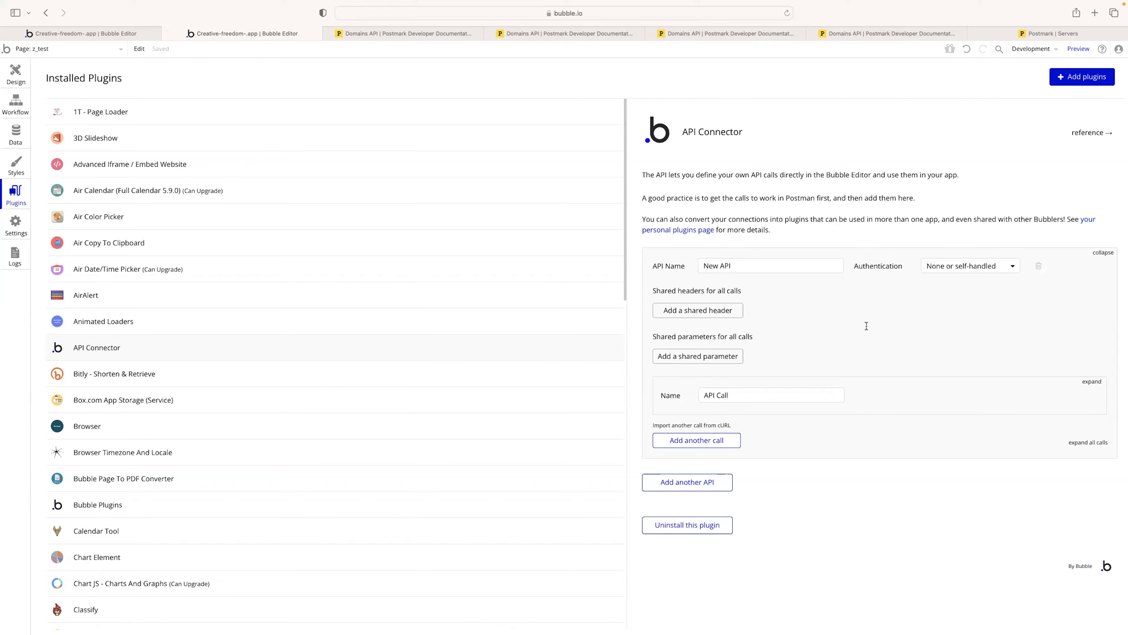
click(747, 264)
key(ctrl+a)
key(BackSpace)
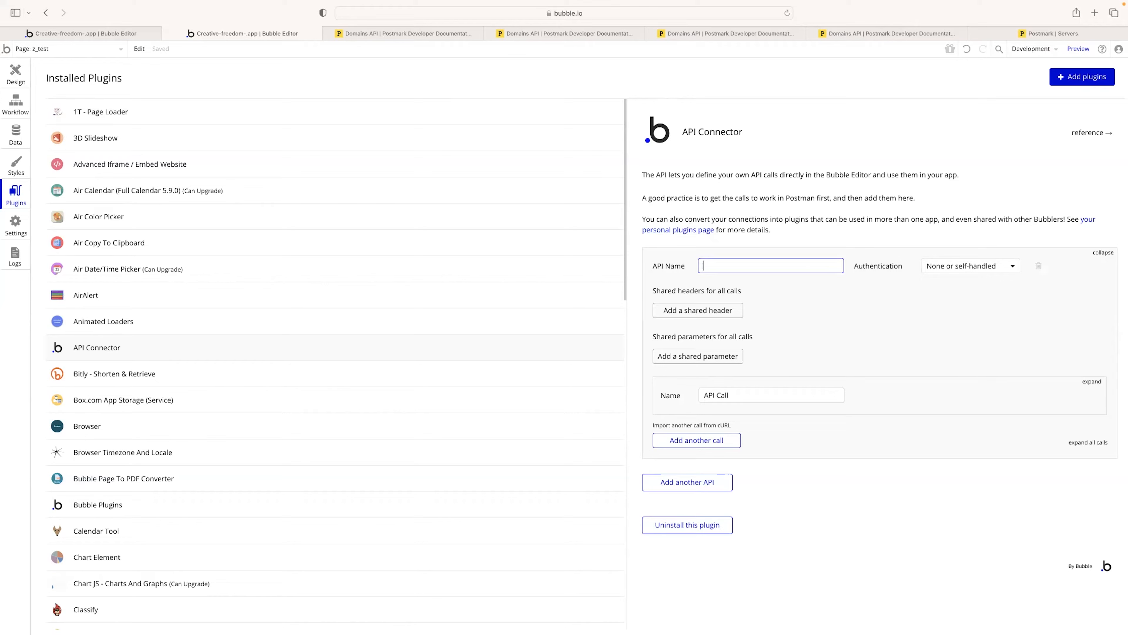
text(PostMark)
Step: Expand the PostMark API's call, name it Create Domain and set it to be used as an Action
click(1091, 381)
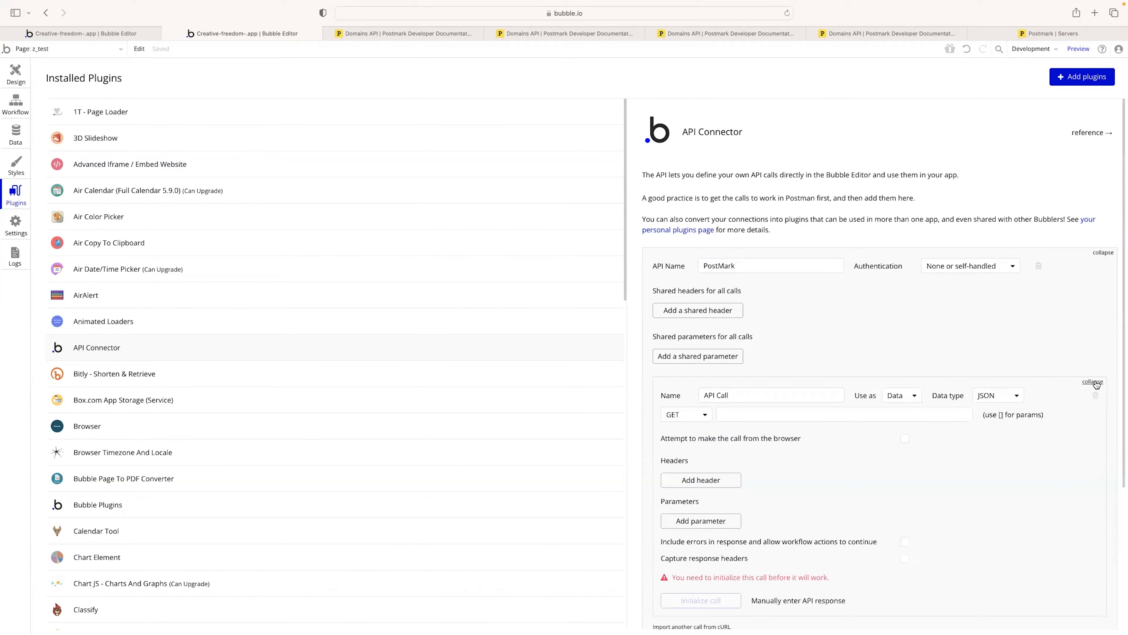
scroll(933, 321, down, 1)
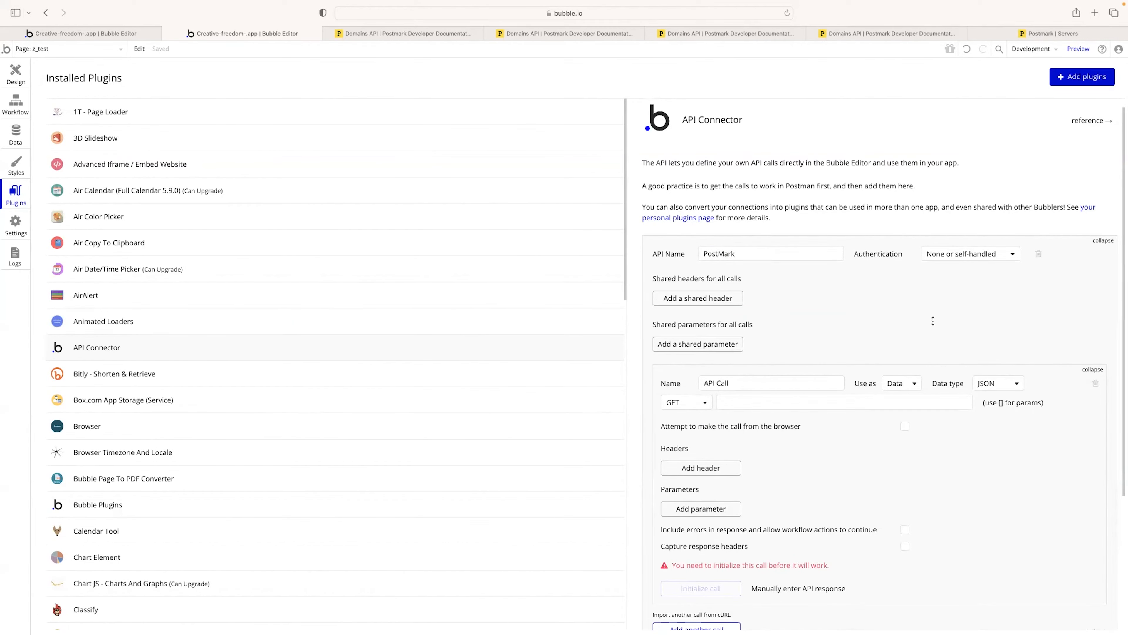
scroll(933, 321, down, 3)
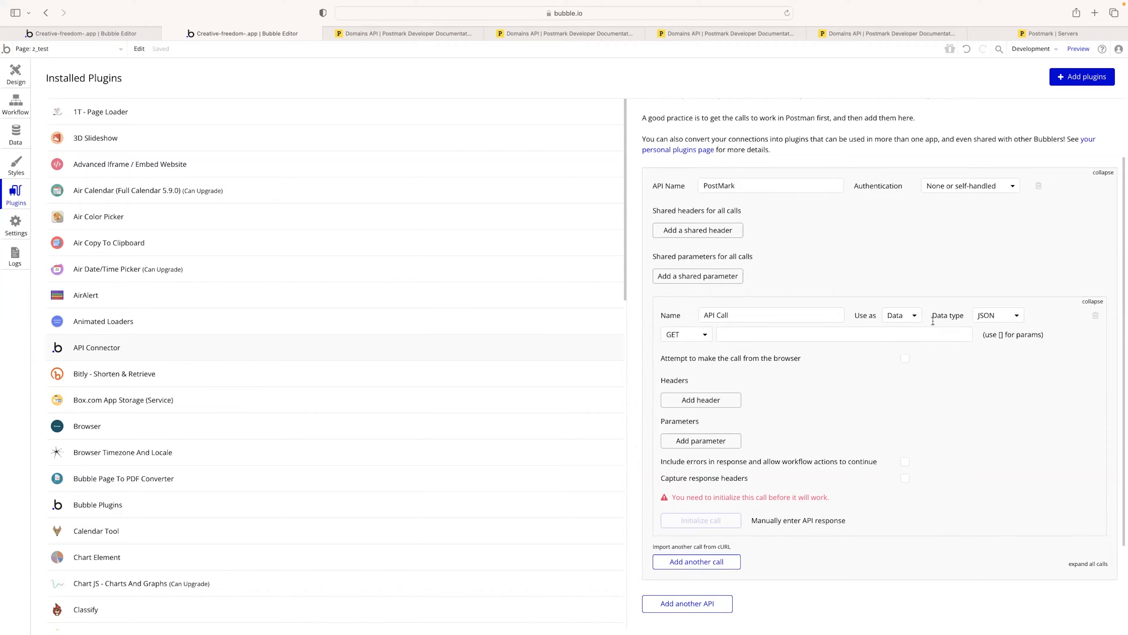
click(757, 315)
key(super+a)
text(C)
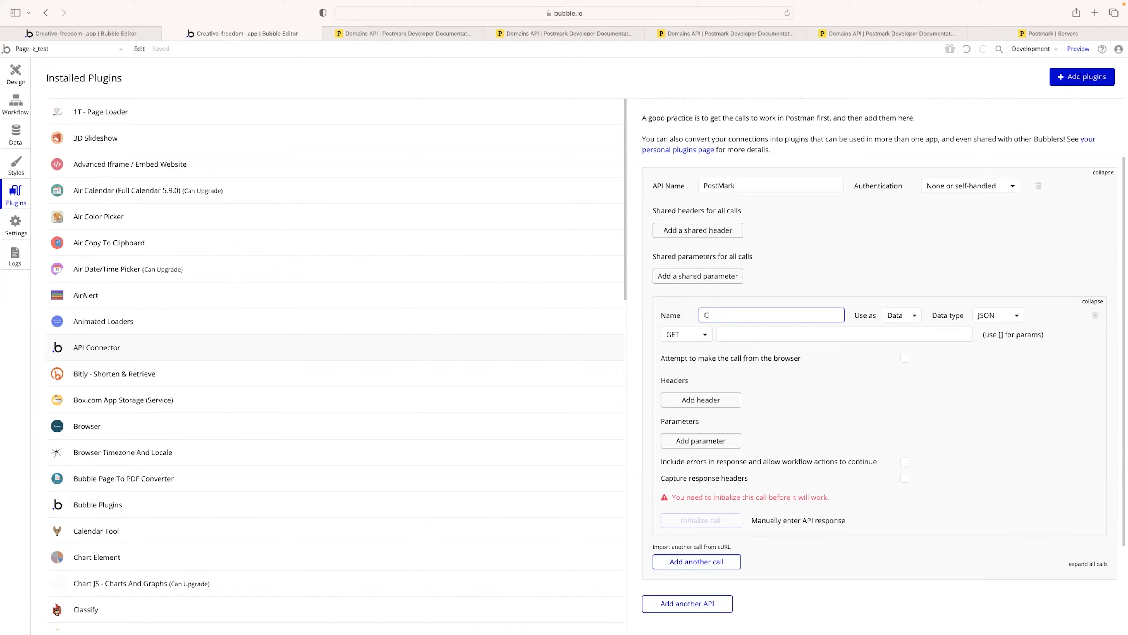
text(reate Domain)
click(903, 315)
click(901, 351)
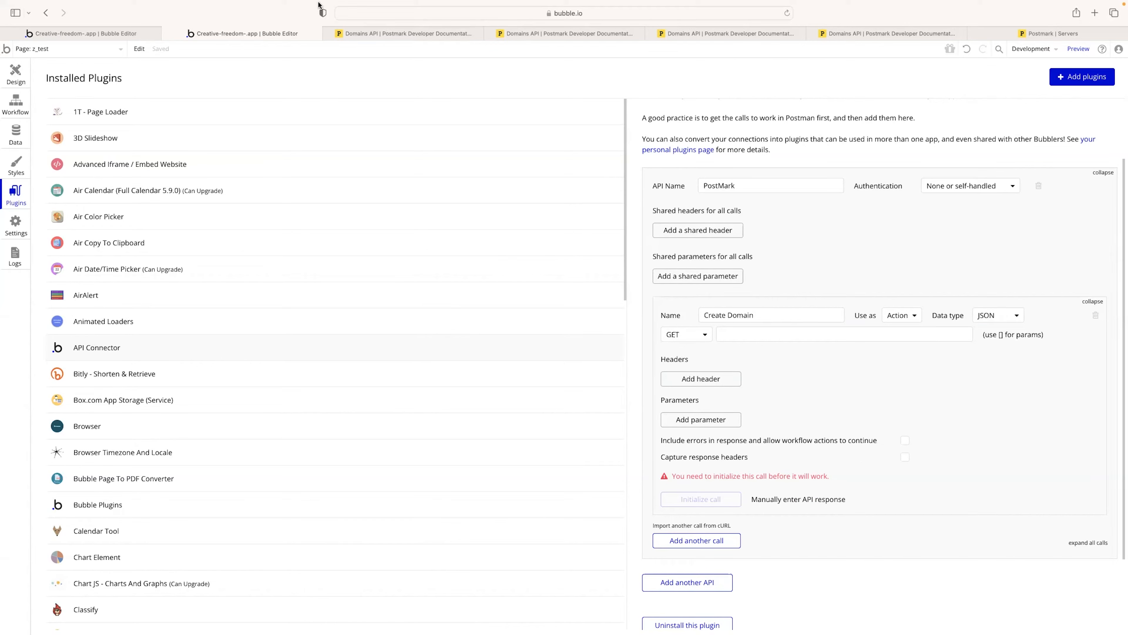
click(347, 47)
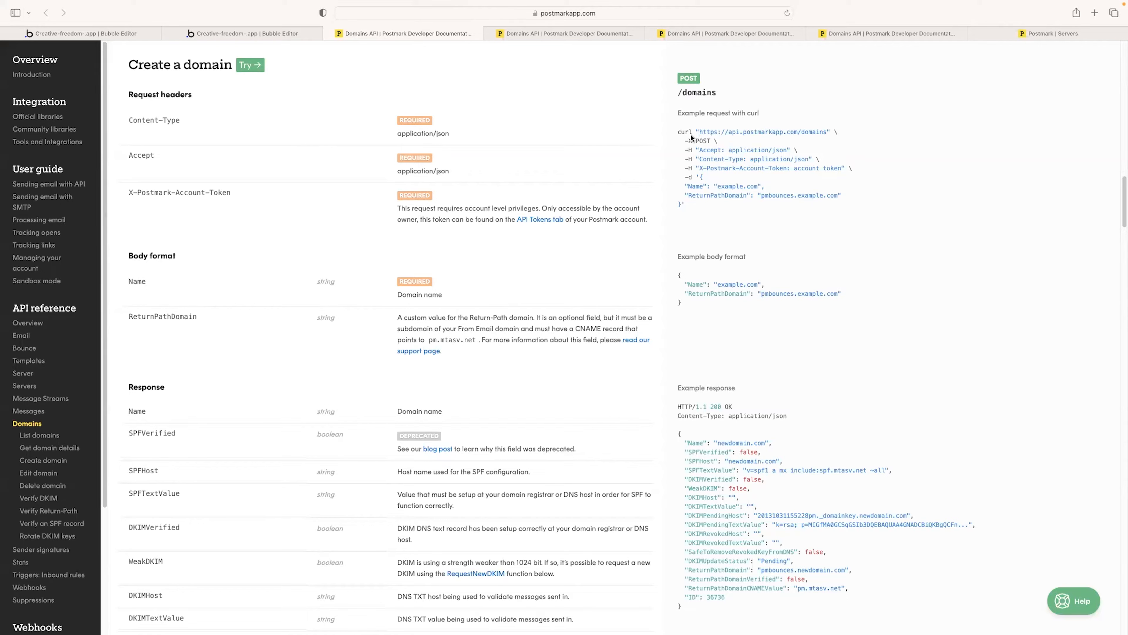
drag(699, 132, 827, 132)
key(super+c)
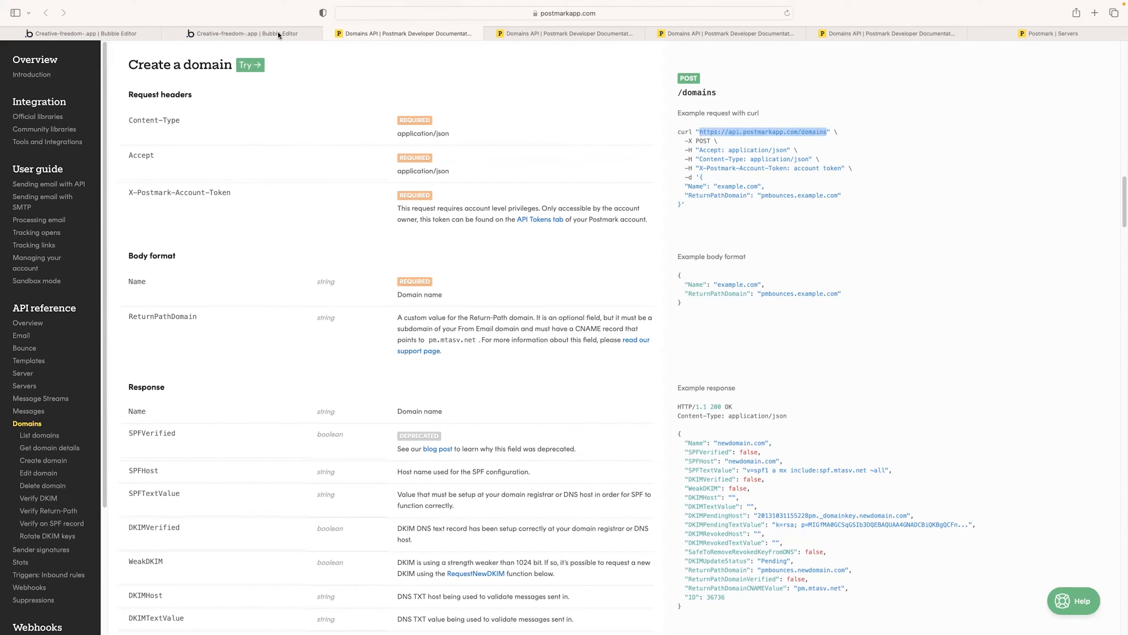
click(244, 32)
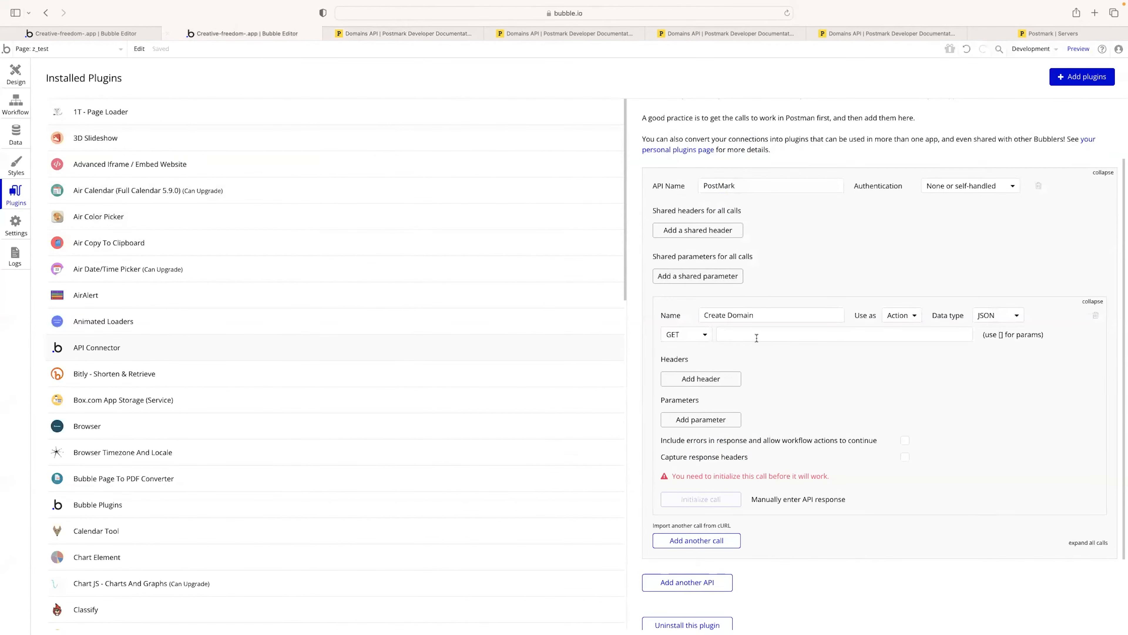
click(743, 336)
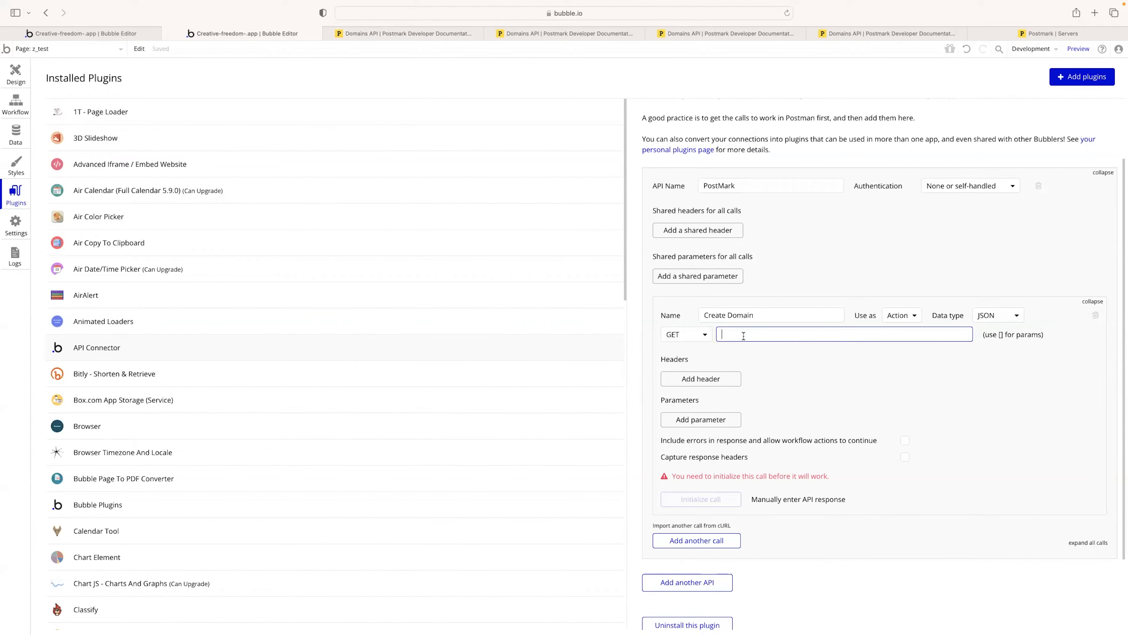
key(super+v)
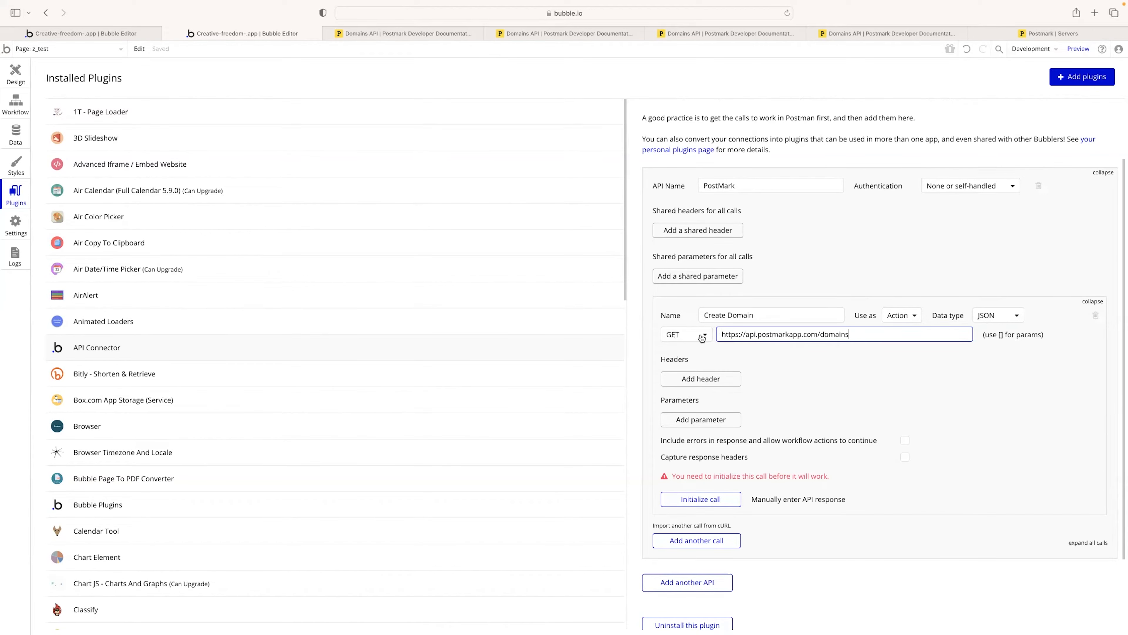
Step: Check the request method in the Postmark documentation and set the Create Domain call's method to POST
click(355, 34)
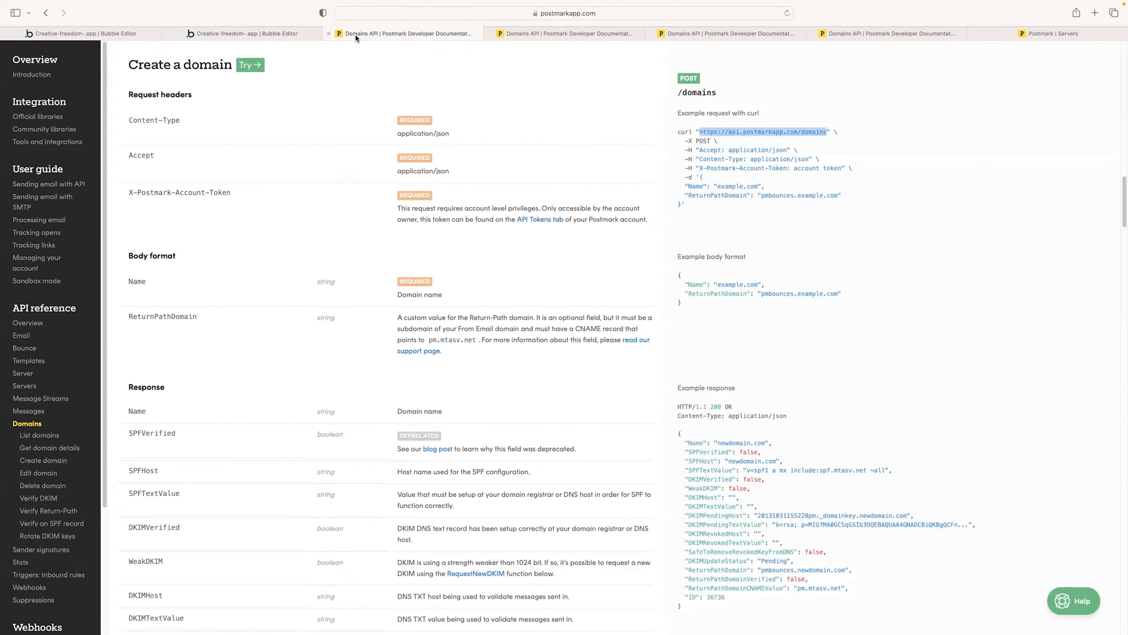
mouse_move(292, 33)
click(252, 32)
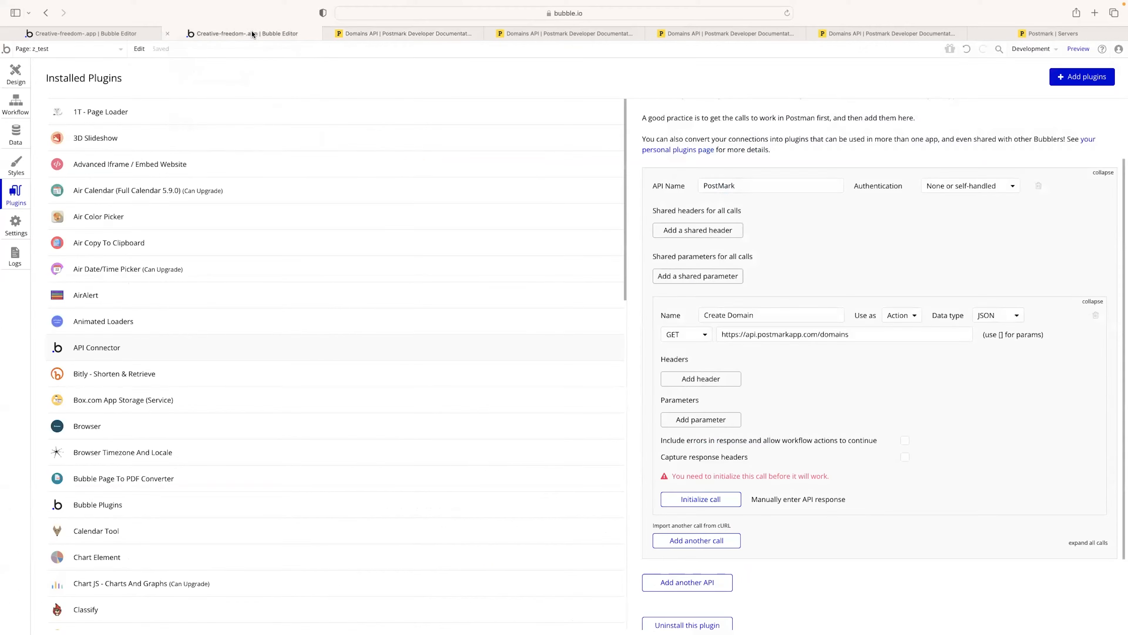
click(687, 334)
click(690, 366)
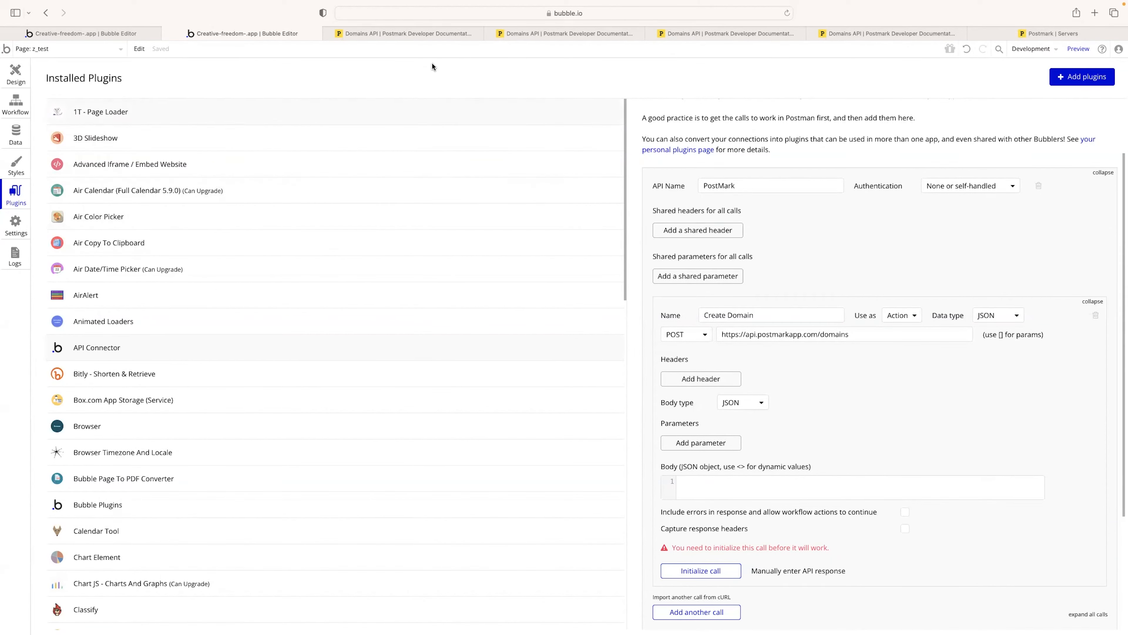
Step: Copy "Accept: application/json" from Postmark's curl example and paste it as the key of a new shared header for all calls
click(425, 34)
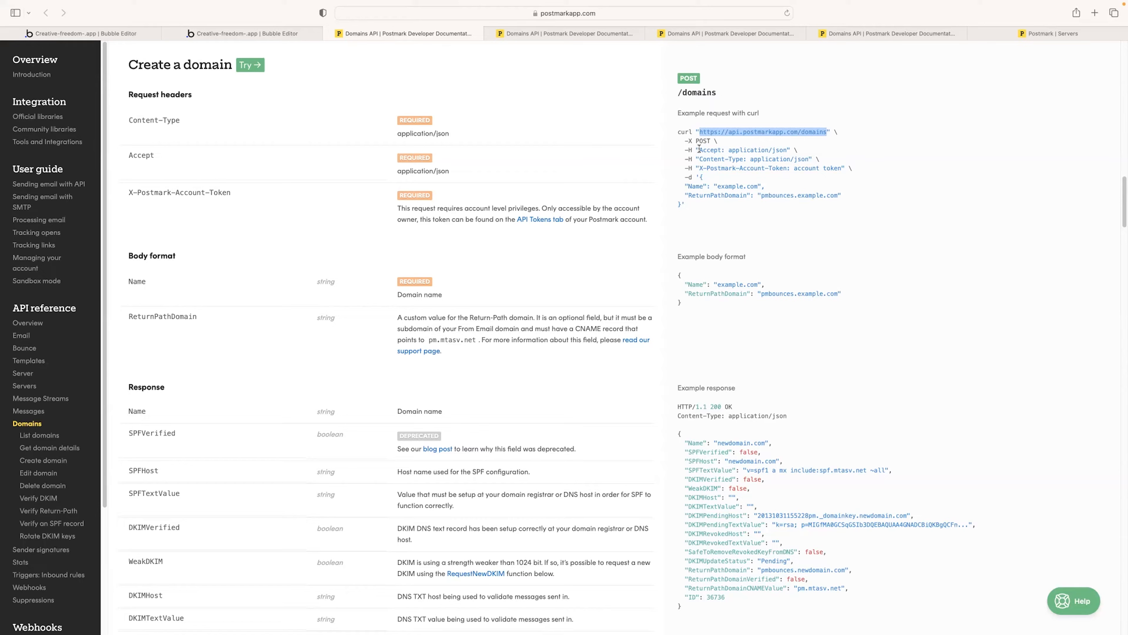
drag(700, 149, 787, 149)
key(super+c)
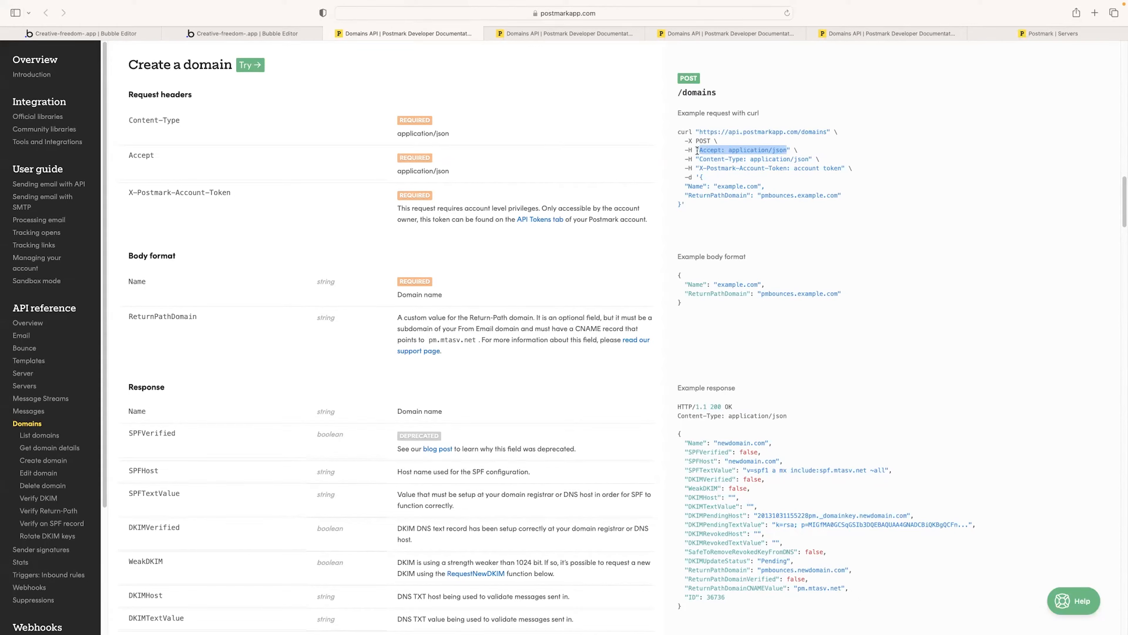
click(275, 33)
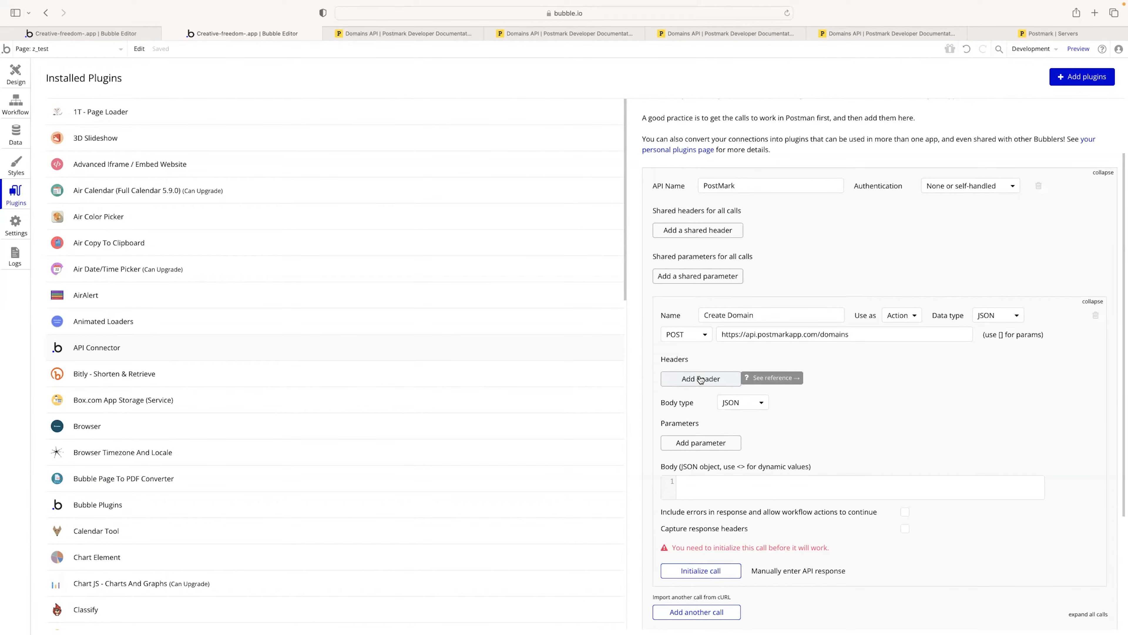
scroll(805, 367, down, 5)
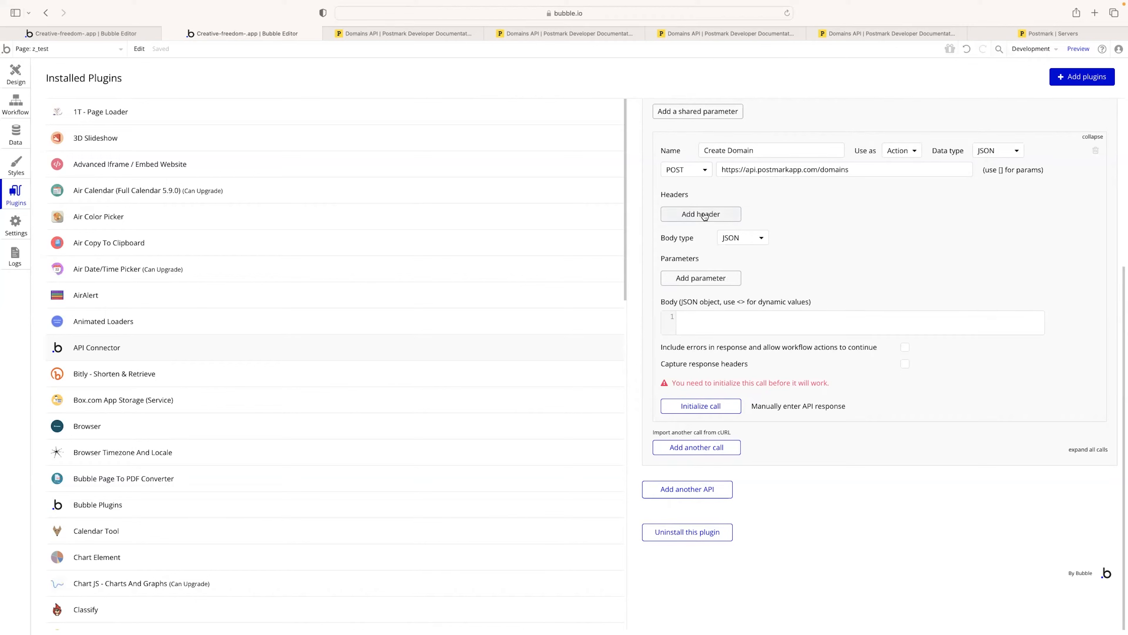
scroll(758, 275, up, 1)
scroll(759, 276, up, 5)
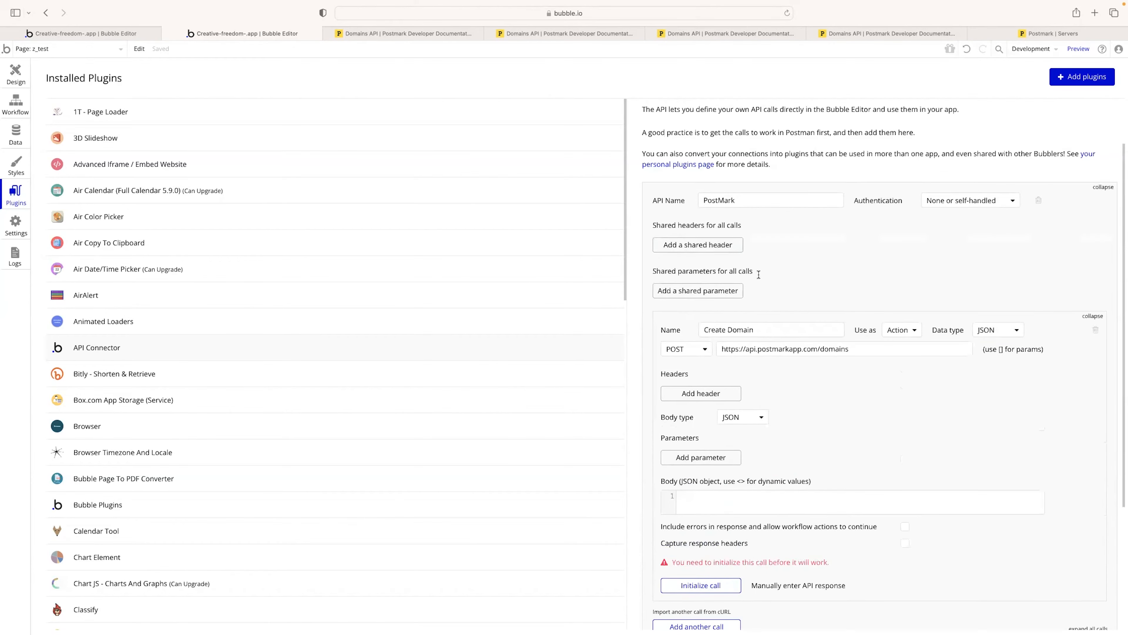
click(682, 250)
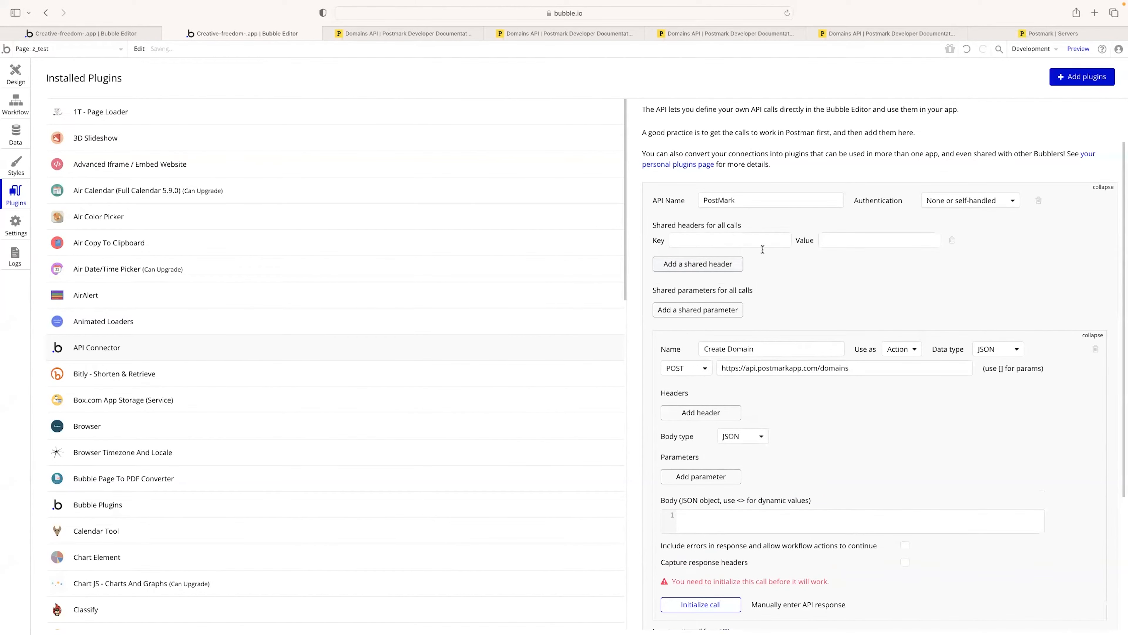
click(705, 240)
key(super+v)
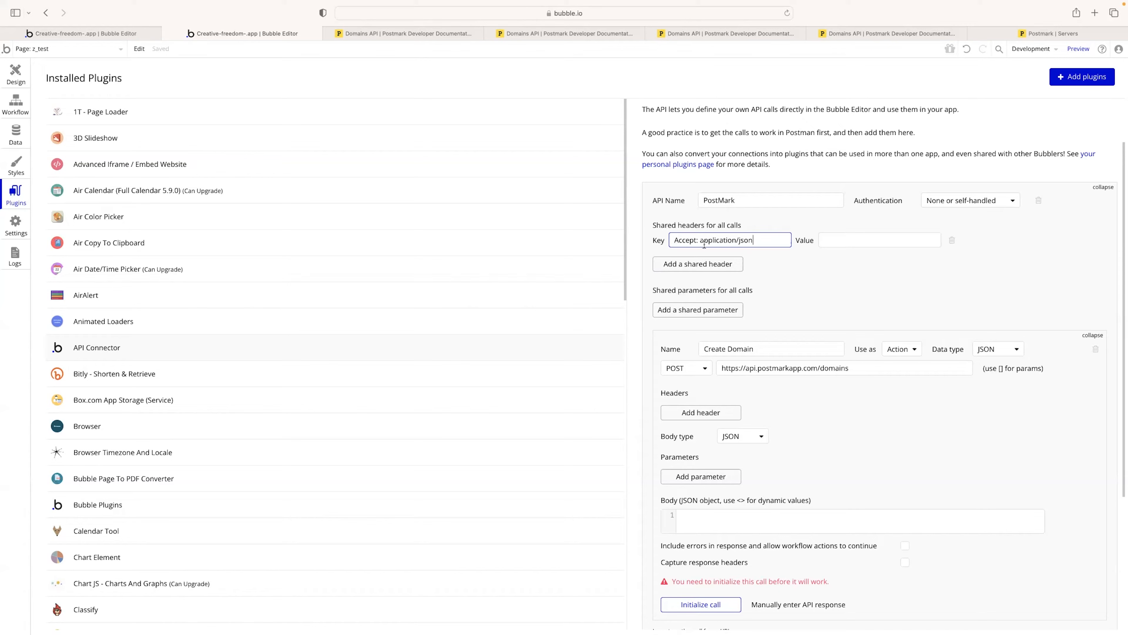
Step: Move application/json into the shared header's value and reduce its key to Accept without the colon
drag(700, 240, 768, 238)
key(super+x)
click(841, 239)
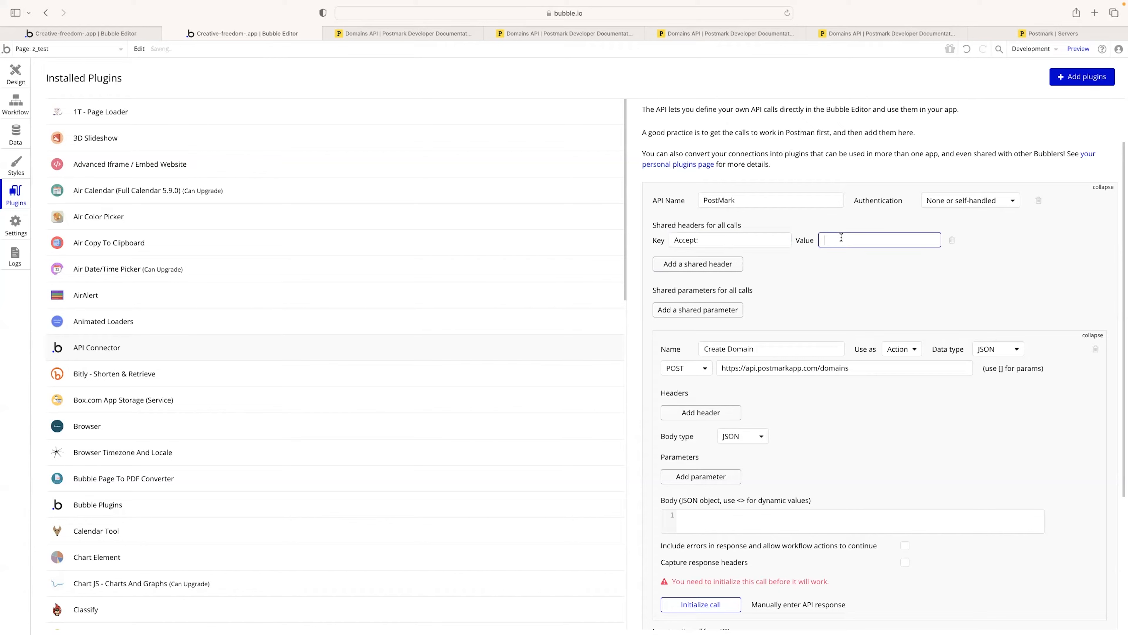
key(super+v)
click(781, 242)
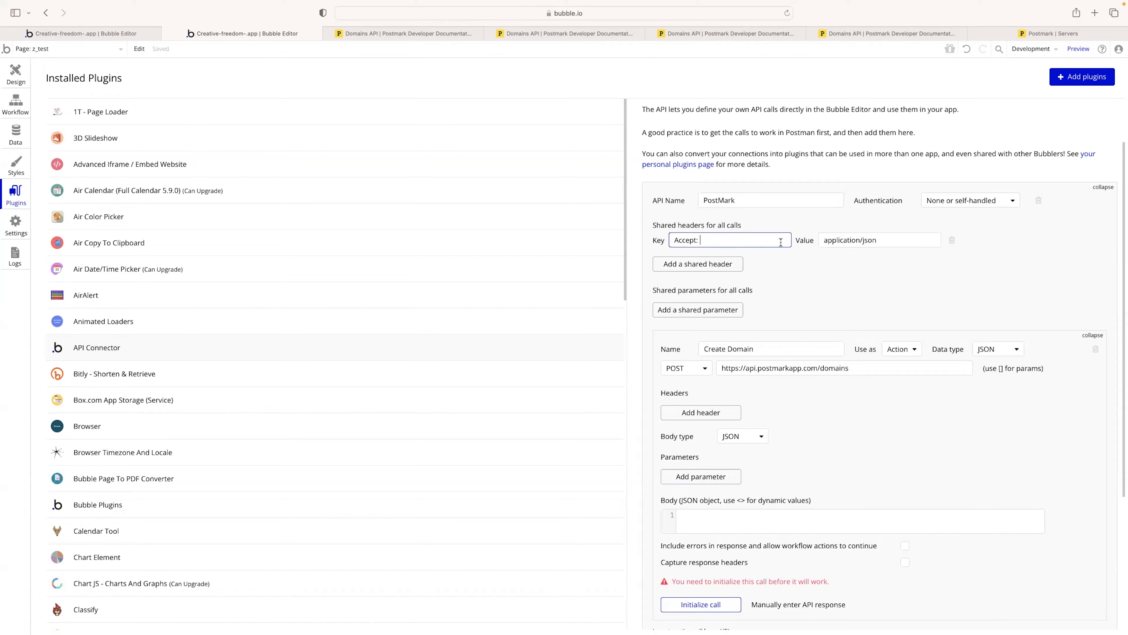
click(800, 285)
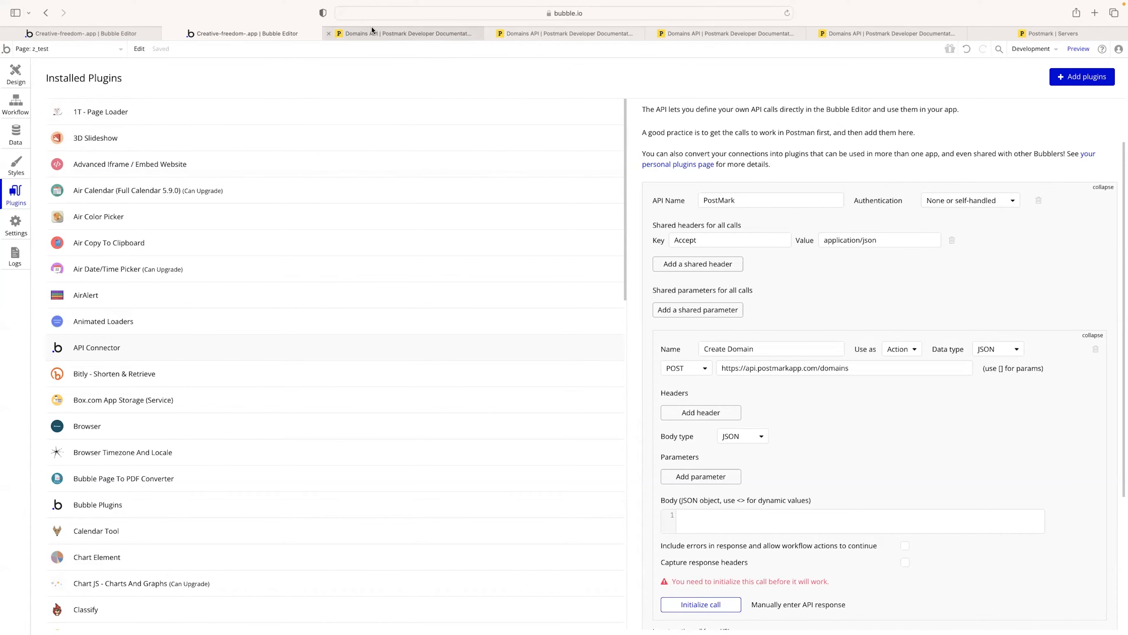
Step: Add a second shared header and copy Content-Type from Postmark's curl example into its key
mouse_move(371, 30)
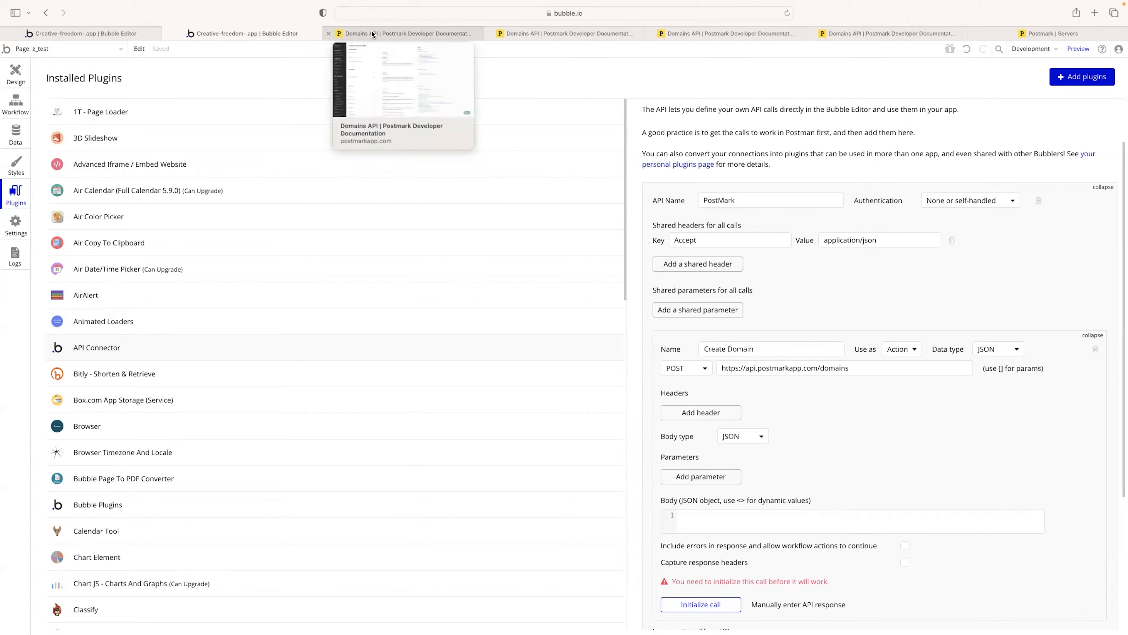
click(698, 267)
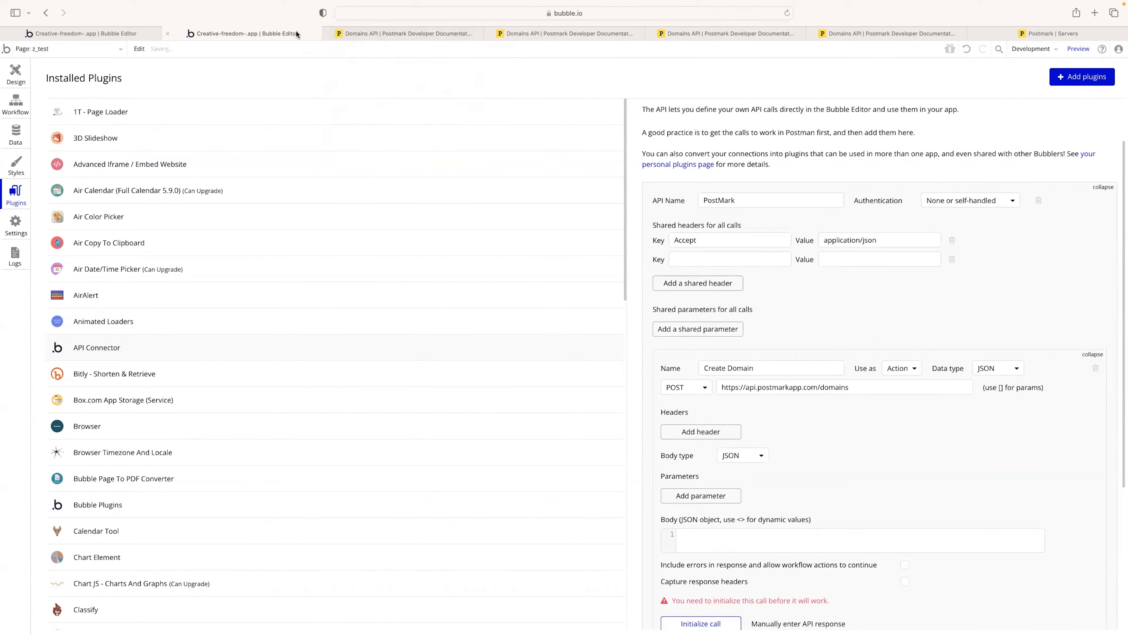
key(ctrl+Tab)
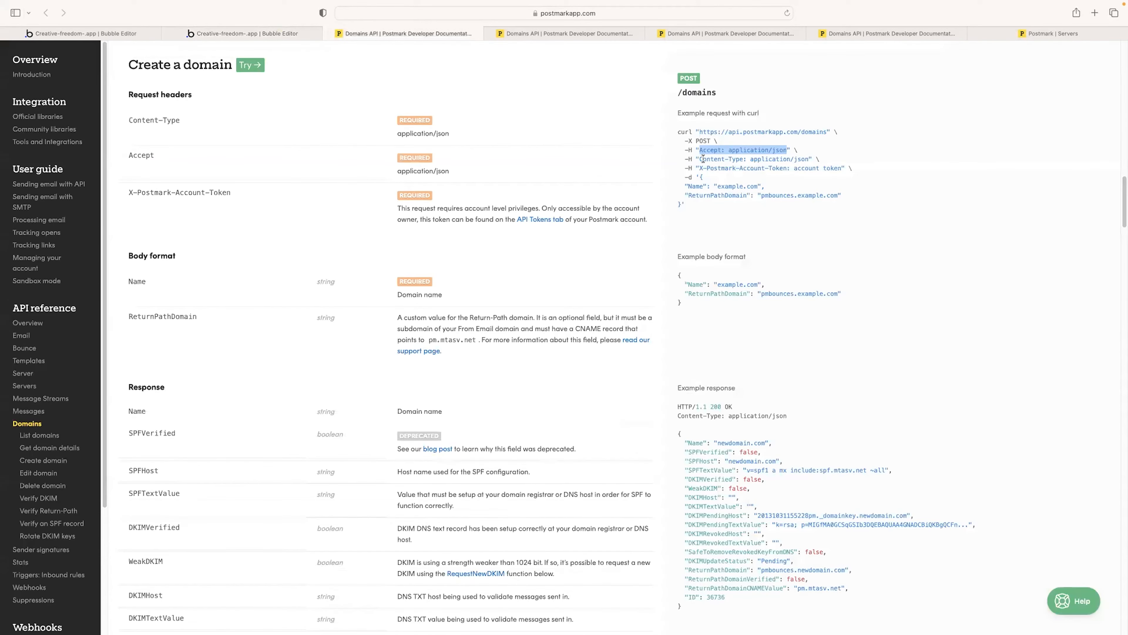
drag(700, 159, 742, 161)
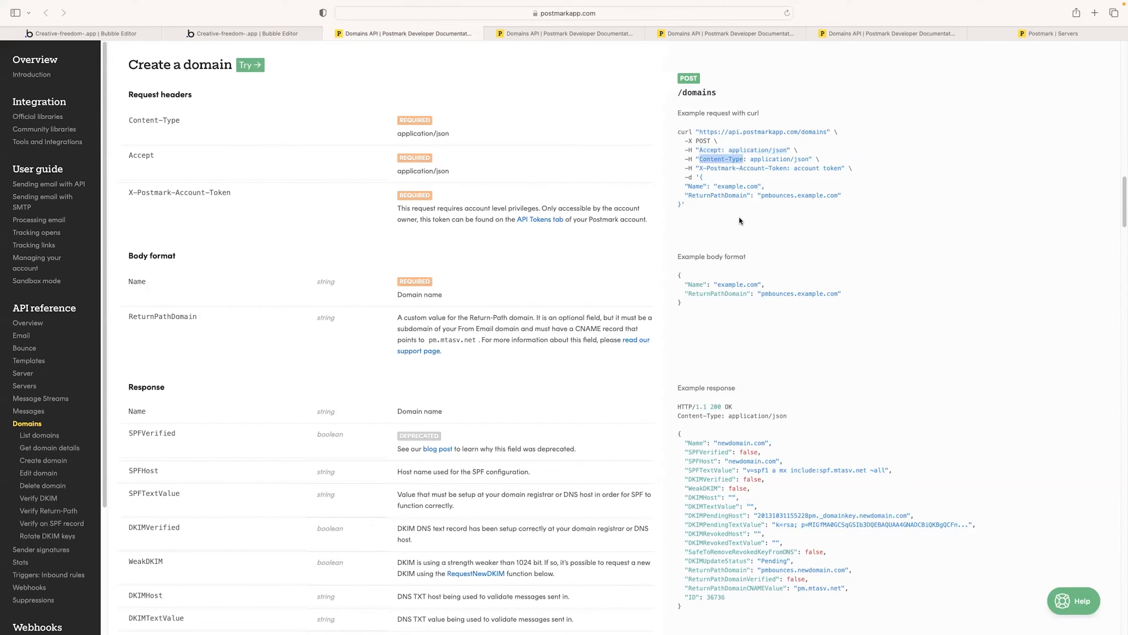
click(293, 35)
click(729, 263)
key(ctrl+v)
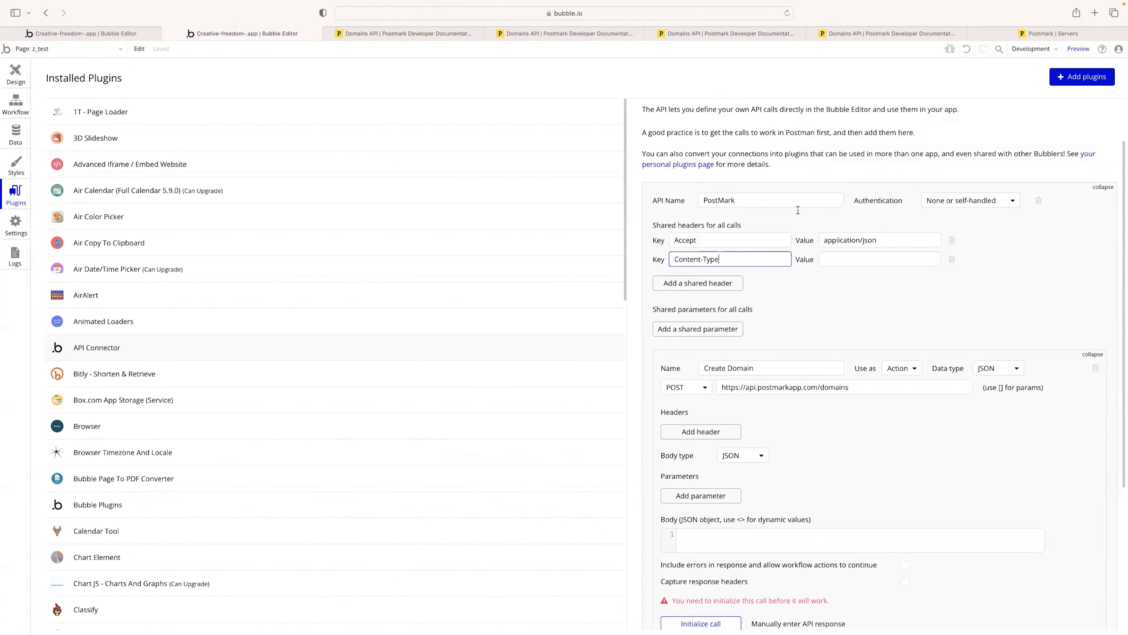
Step: Copy application/json from Postmark's curl example into the value of the Content-Type shared header
click(400, 28)
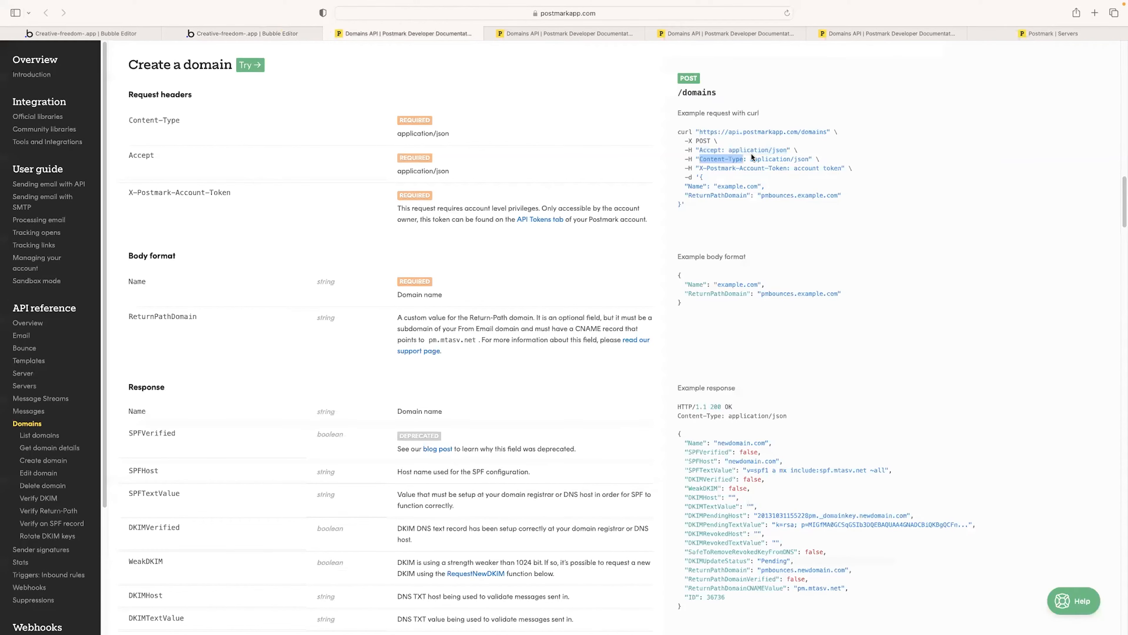
drag(750, 158, 808, 161)
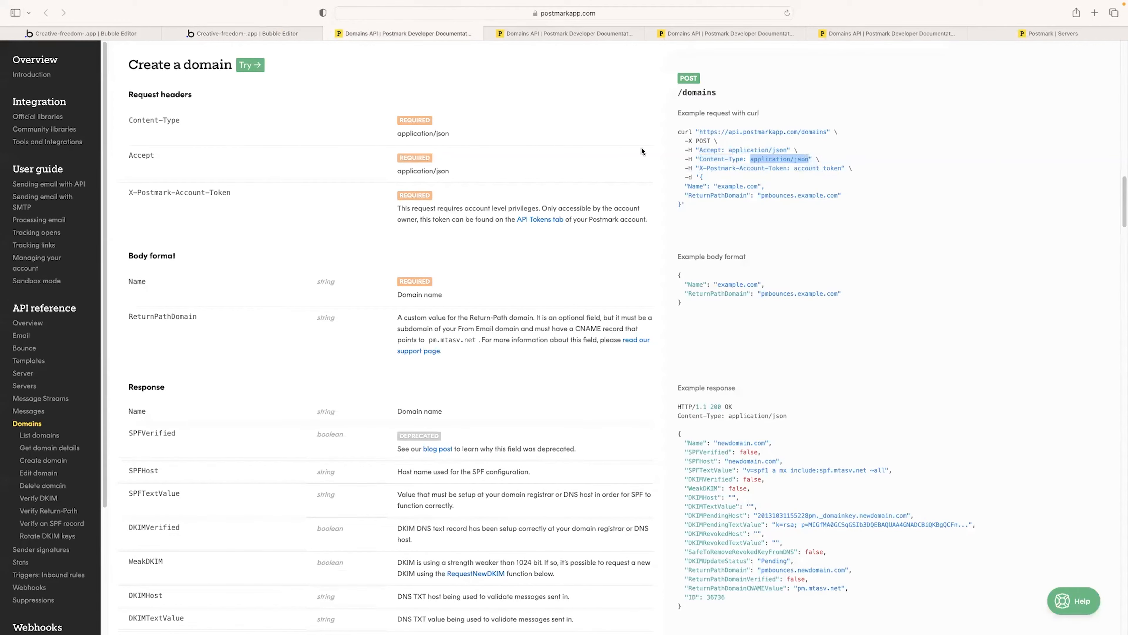
click(291, 30)
click(866, 259)
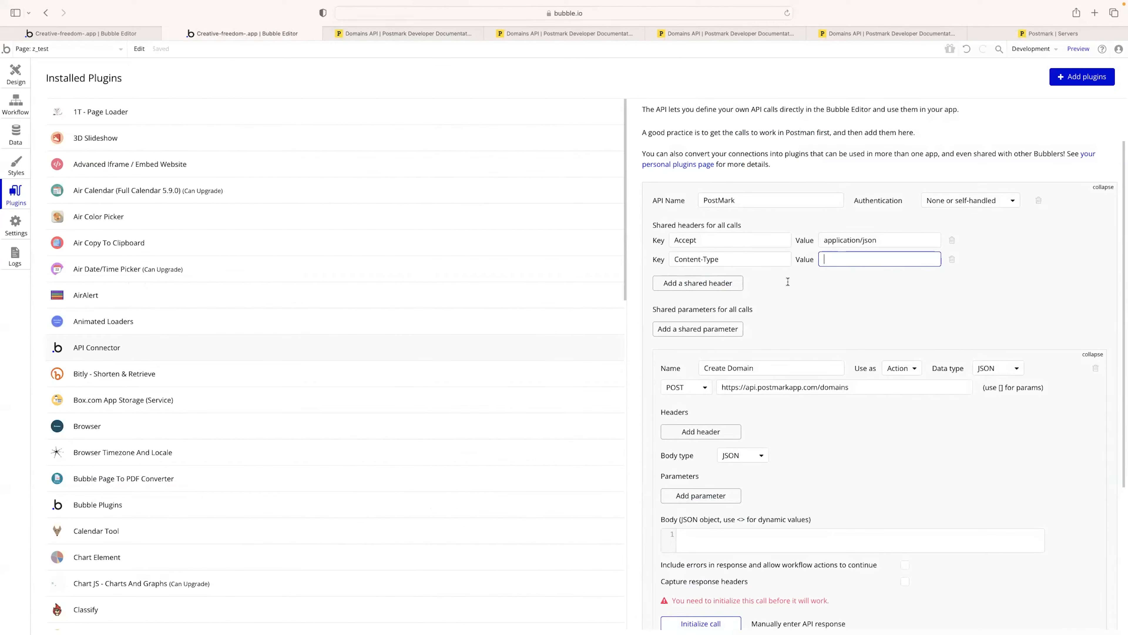
key(ctrl+v)
Step: Add a third shared header and copy X-Postmark-Account-Token from Postmark's curl example into its key
click(697, 283)
click(348, 35)
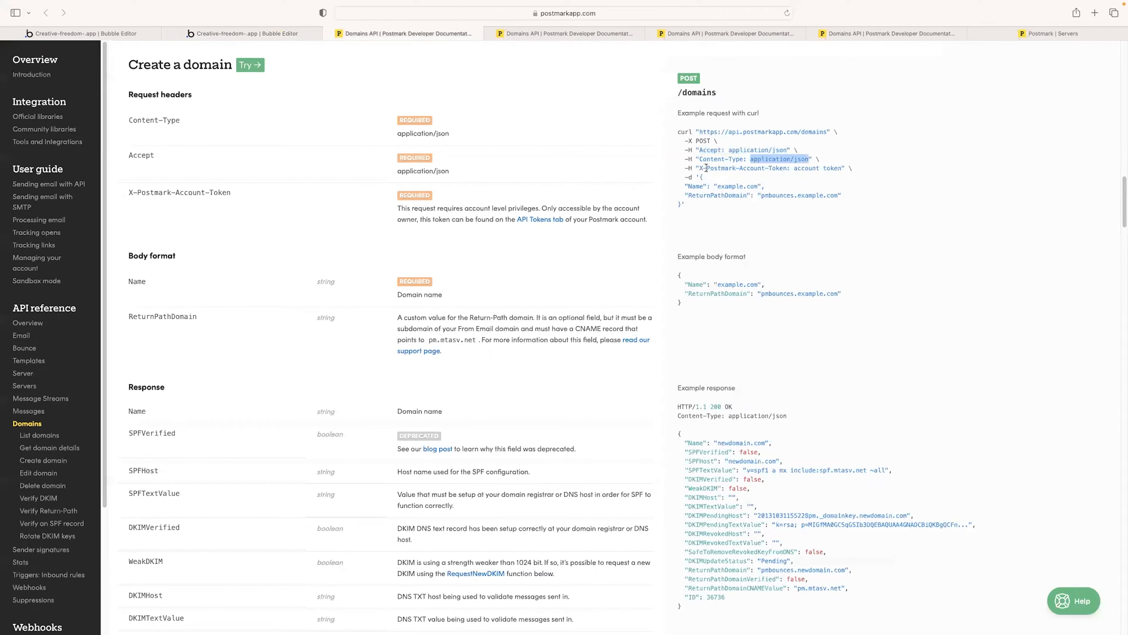
drag(700, 168, 787, 168)
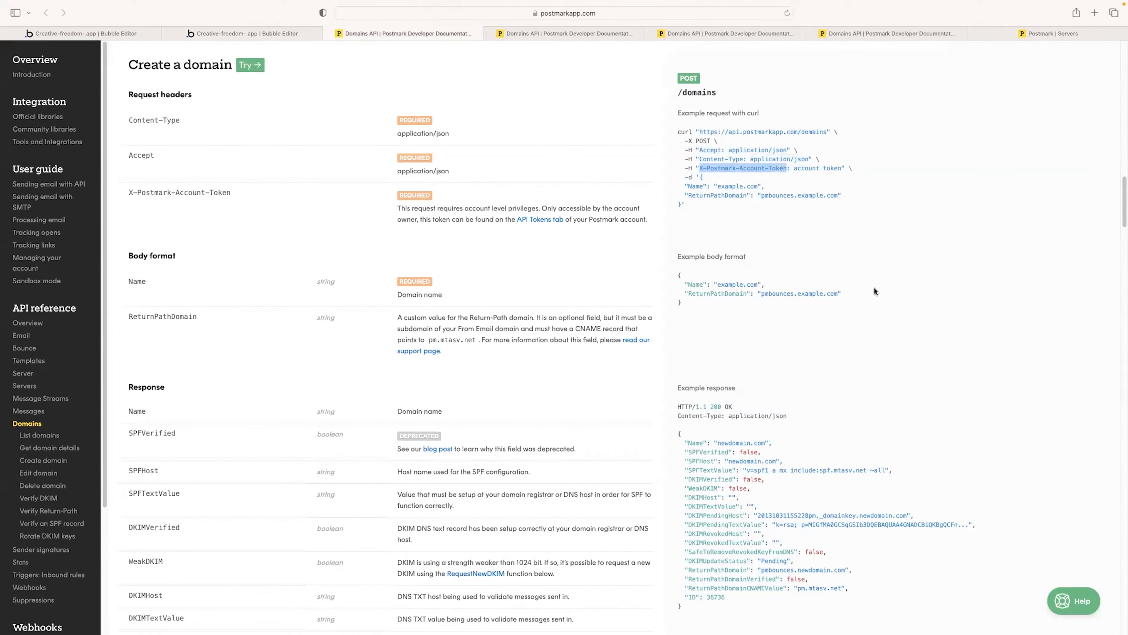
click(264, 33)
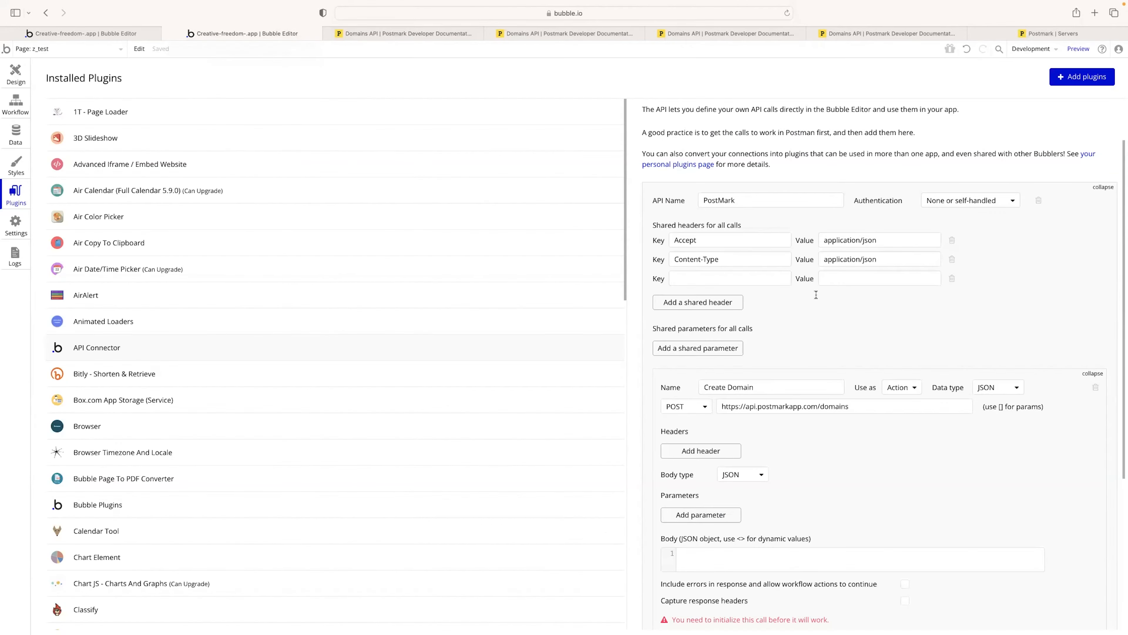
click(753, 278)
key(super+v)
Step: Copy the account API token from the API Tokens page of the Postmark account
click(835, 278)
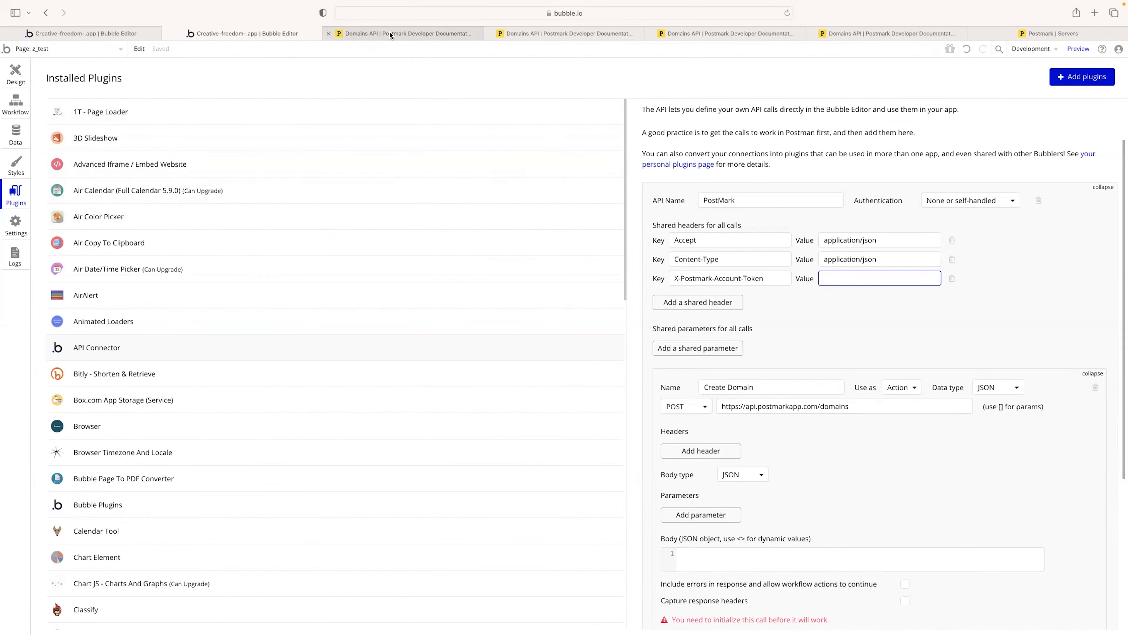
mouse_move(390, 32)
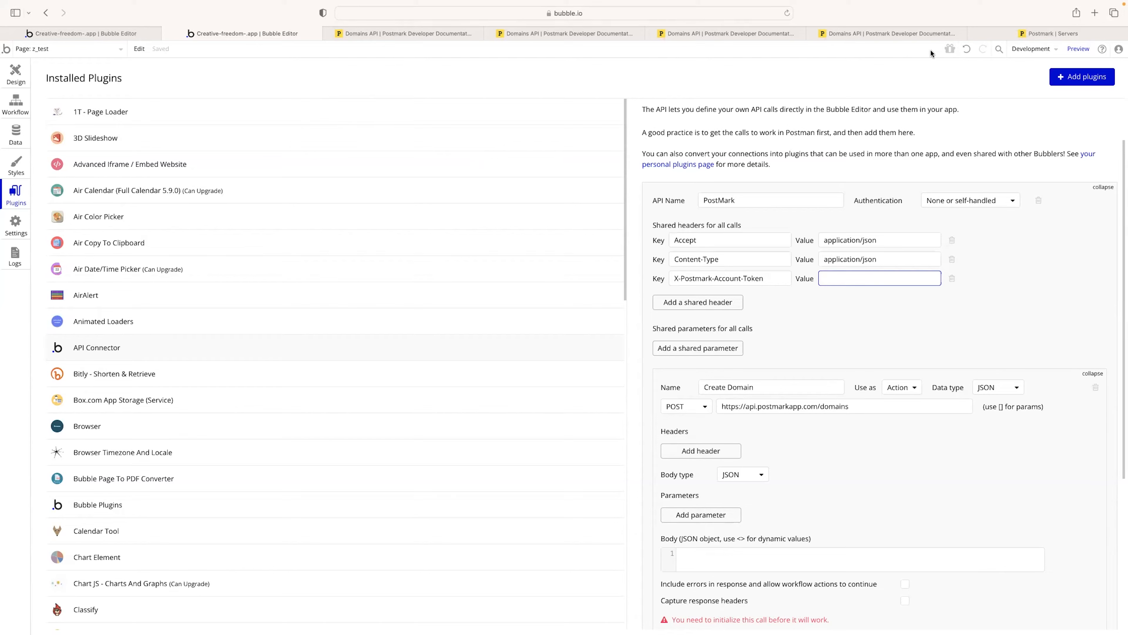
mouse_move(1024, 39)
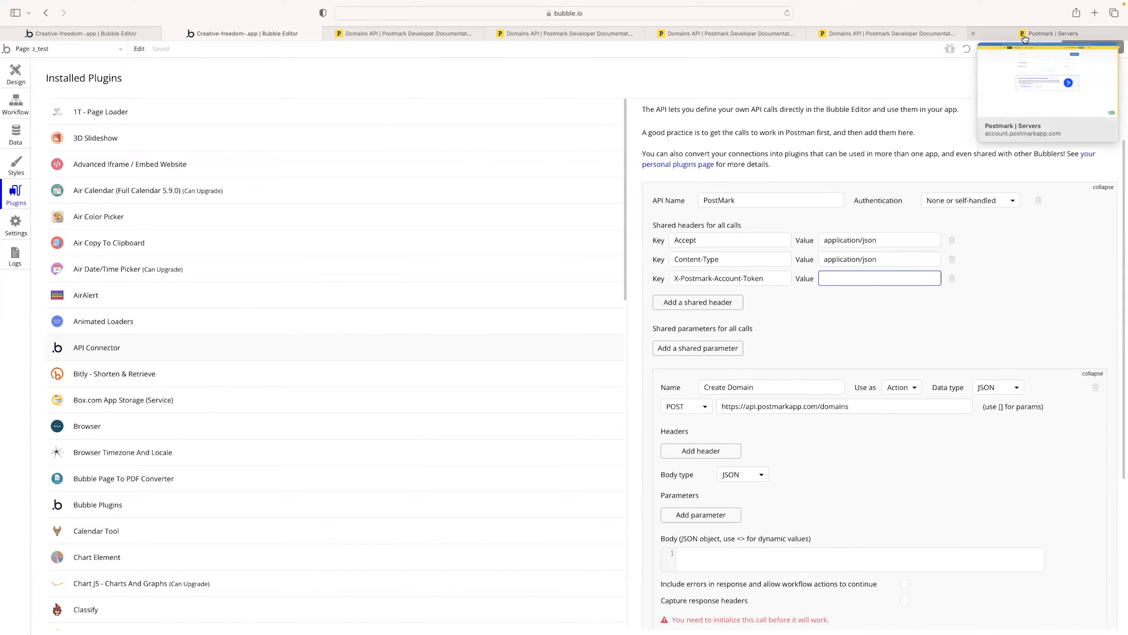
click(1025, 36)
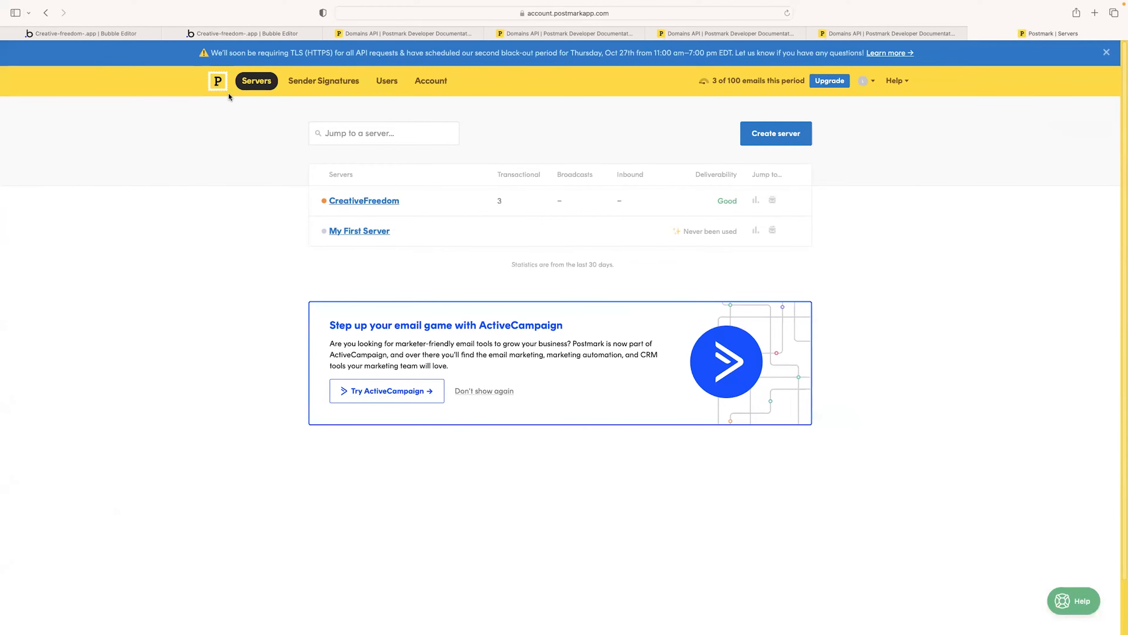
click(429, 88)
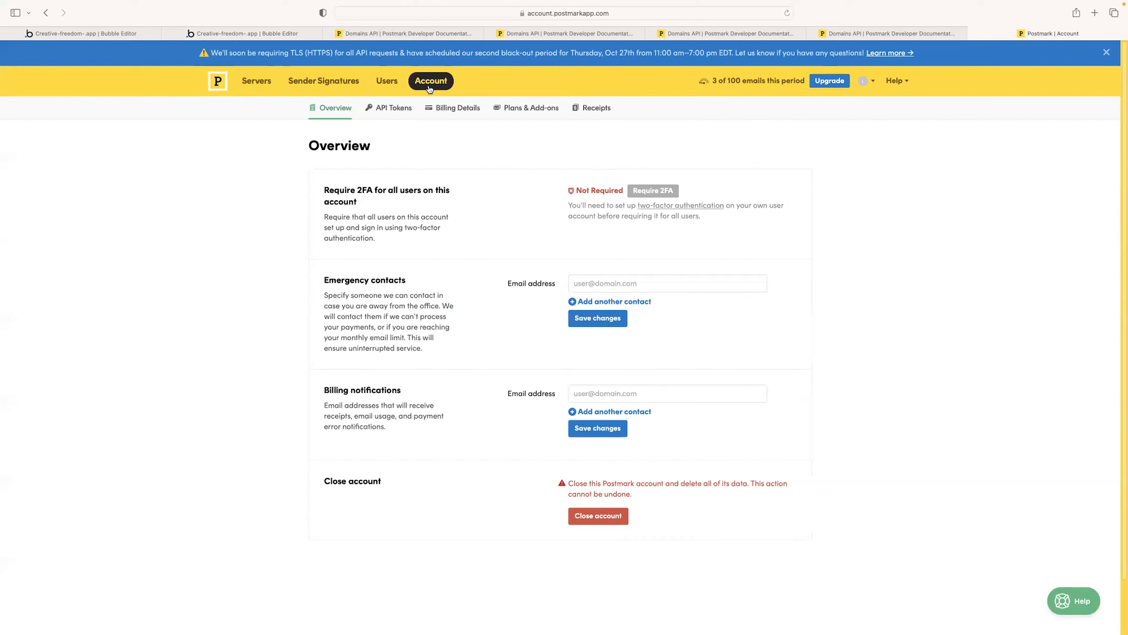
click(390, 109)
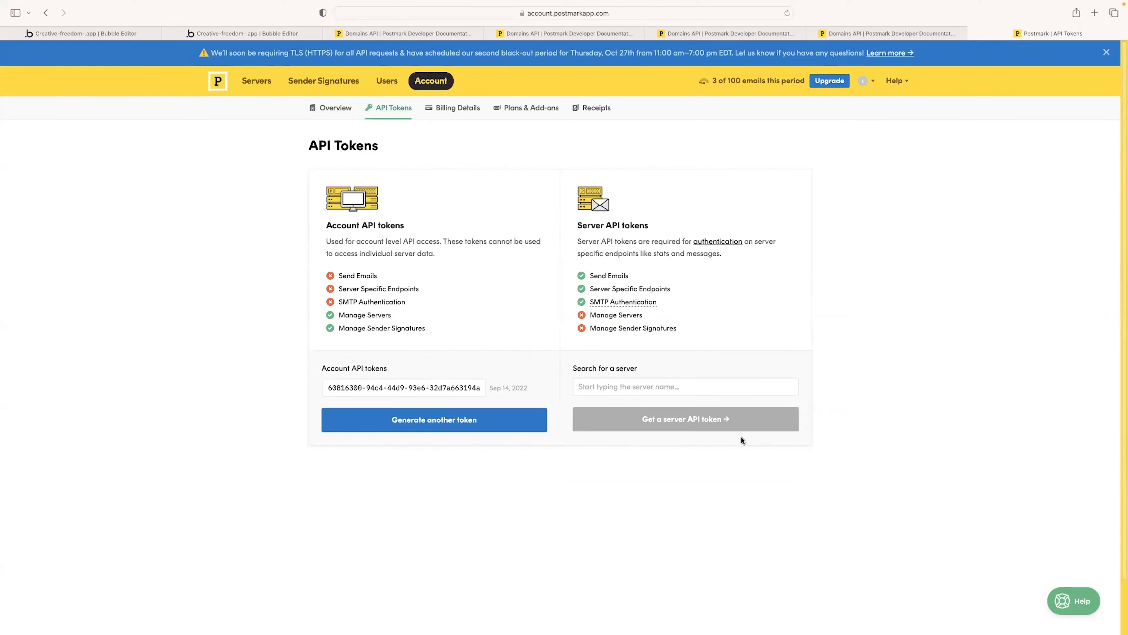
click(453, 394)
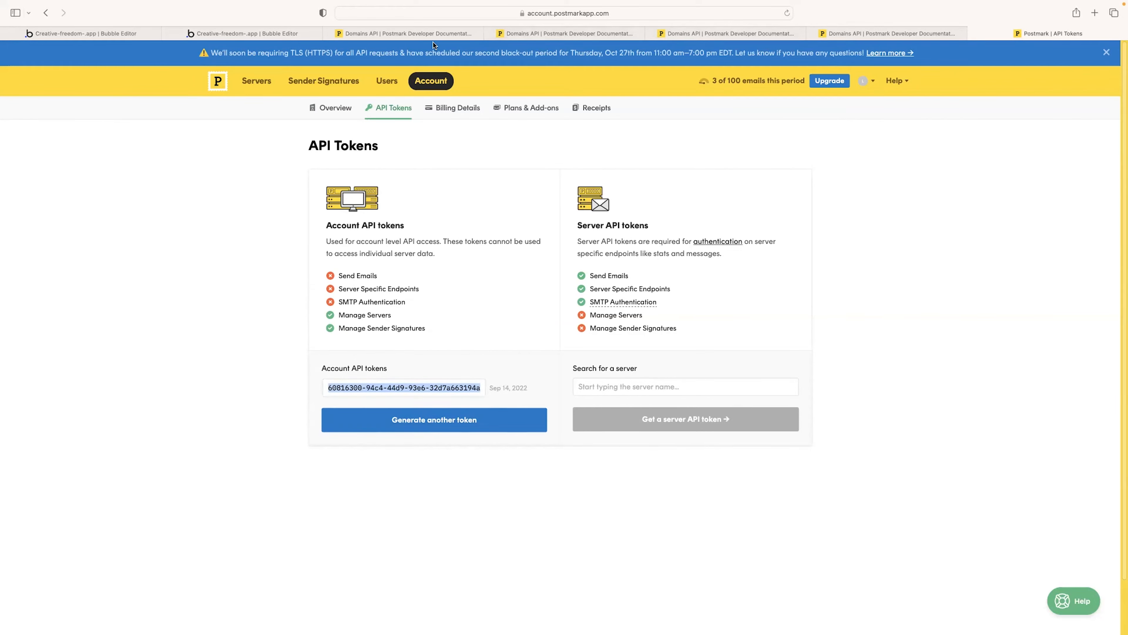
Step: Paste the account API token as the value of the X-Postmark-Account-Token shared header in Bubble
click(295, 29)
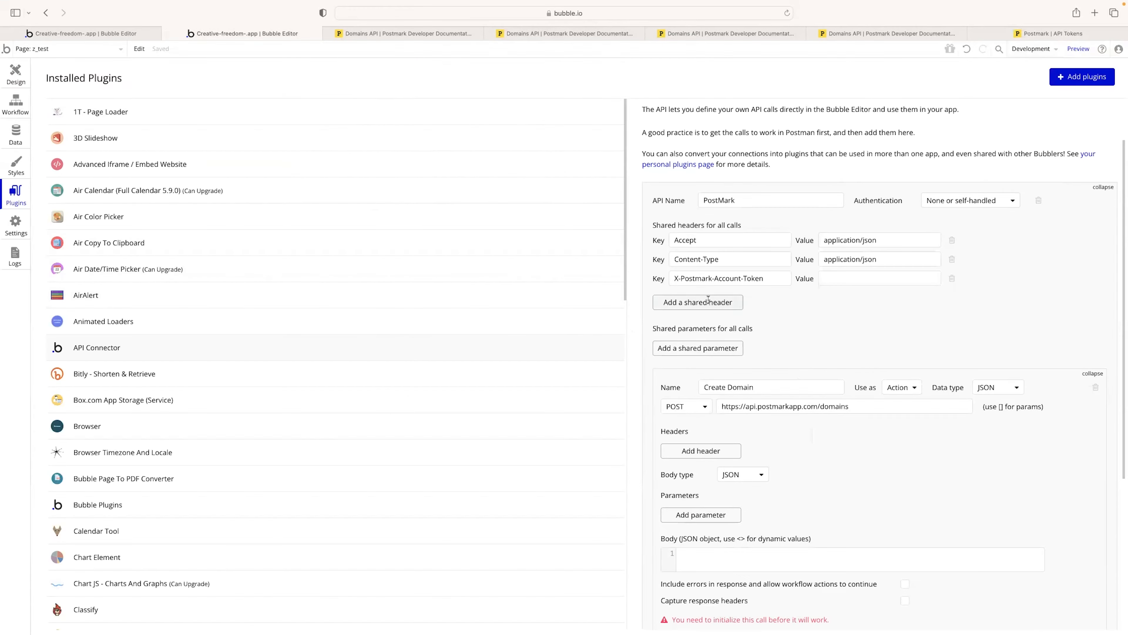
click(846, 280)
key(super+v)
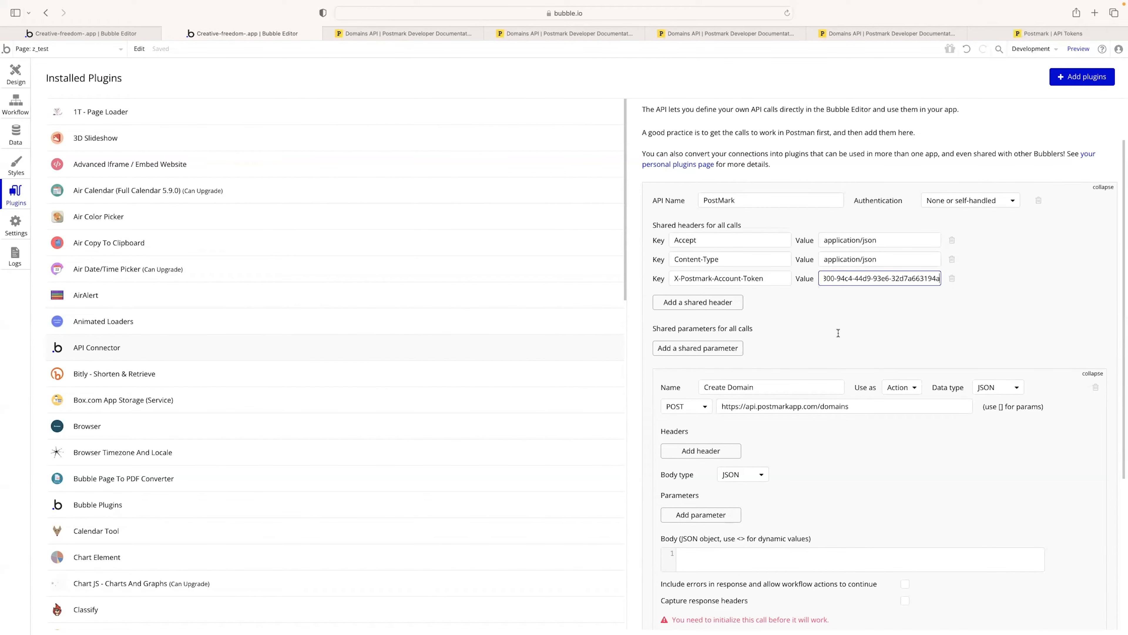
click(828, 320)
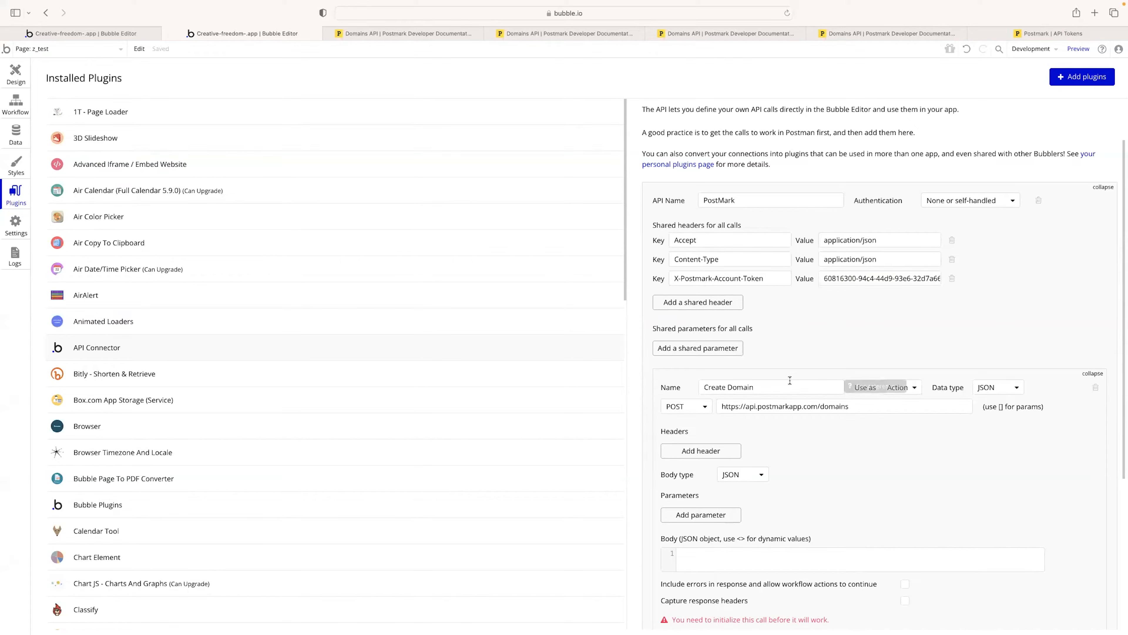
click(396, 32)
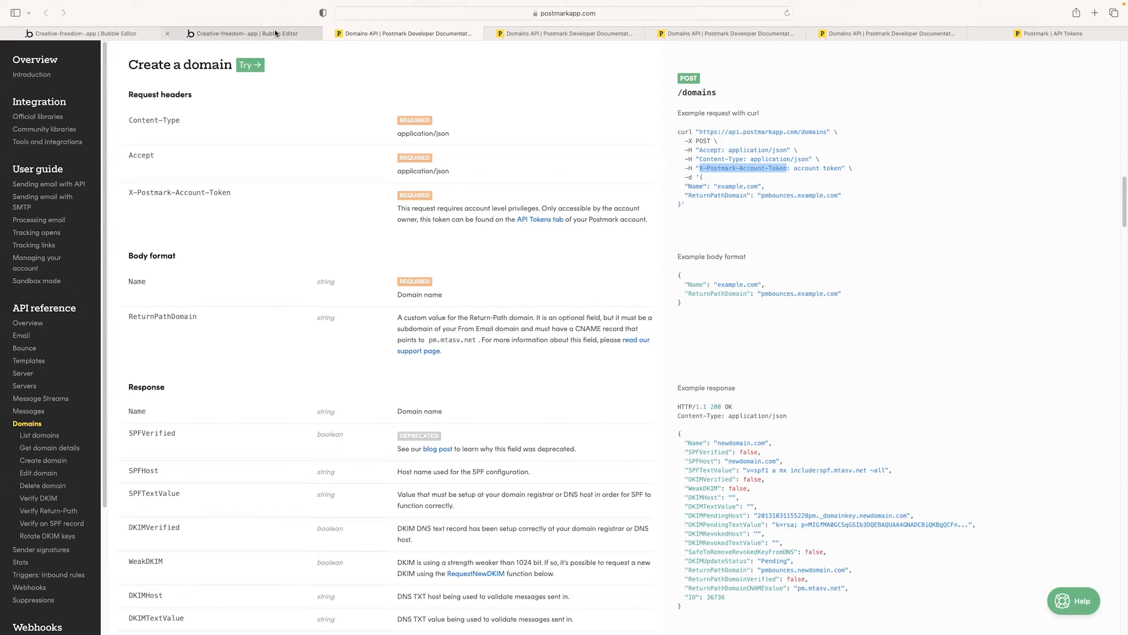
mouse_move(275, 31)
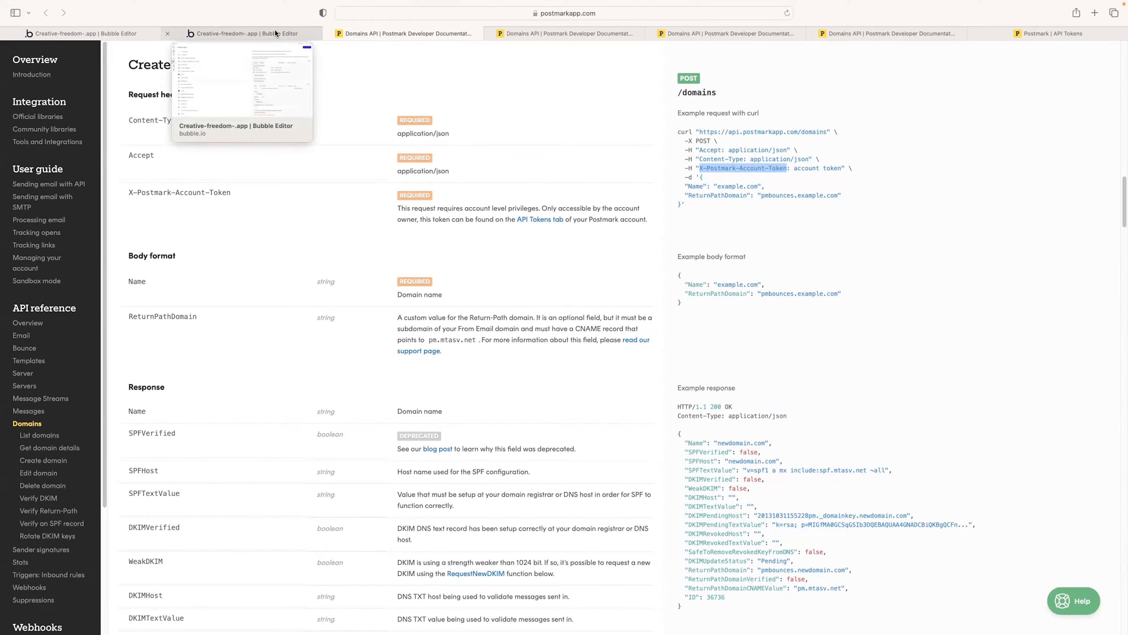
click(263, 31)
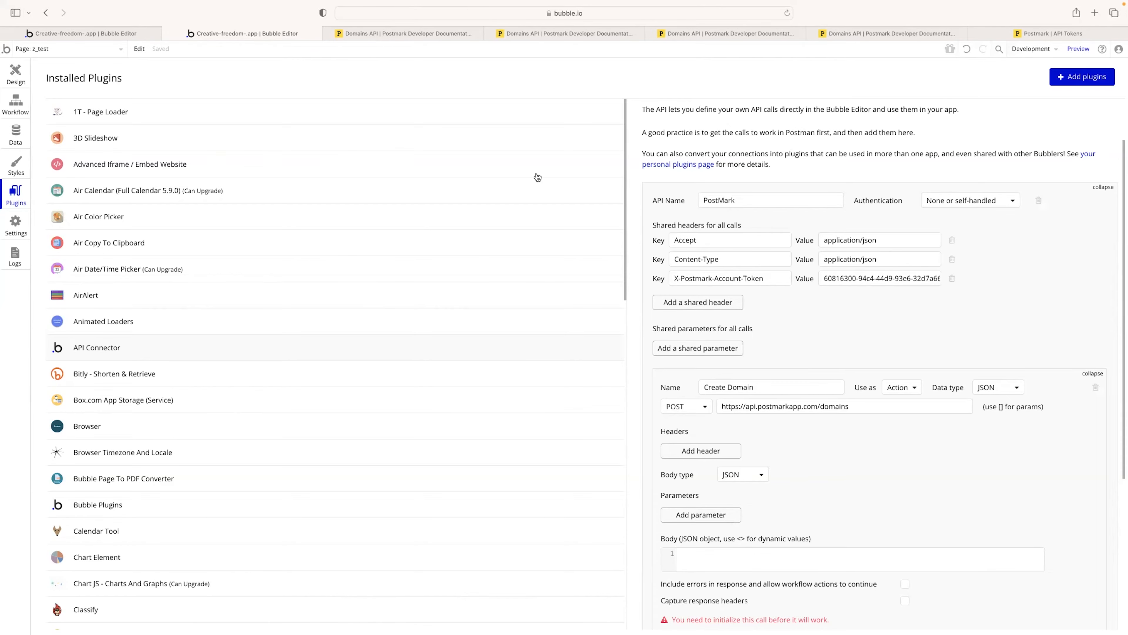
Step: Copy the JSON object with Name and ReturnPathDomain from Postmark's curl example into the Create Domain call's body, without the surrounding quotes
click(375, 30)
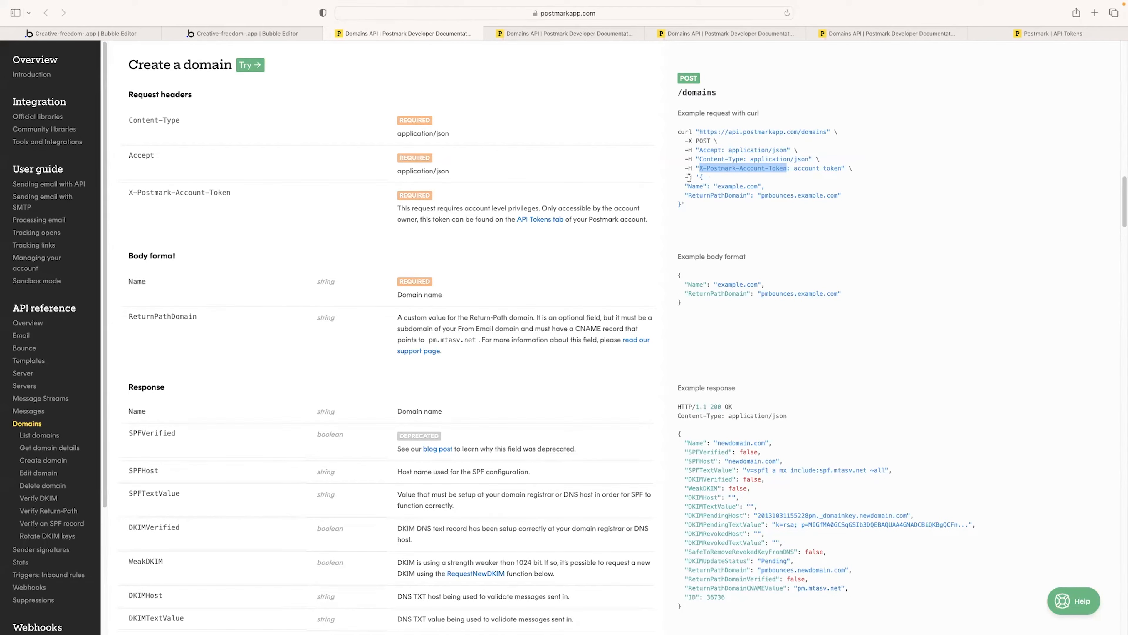
drag(696, 177, 719, 201)
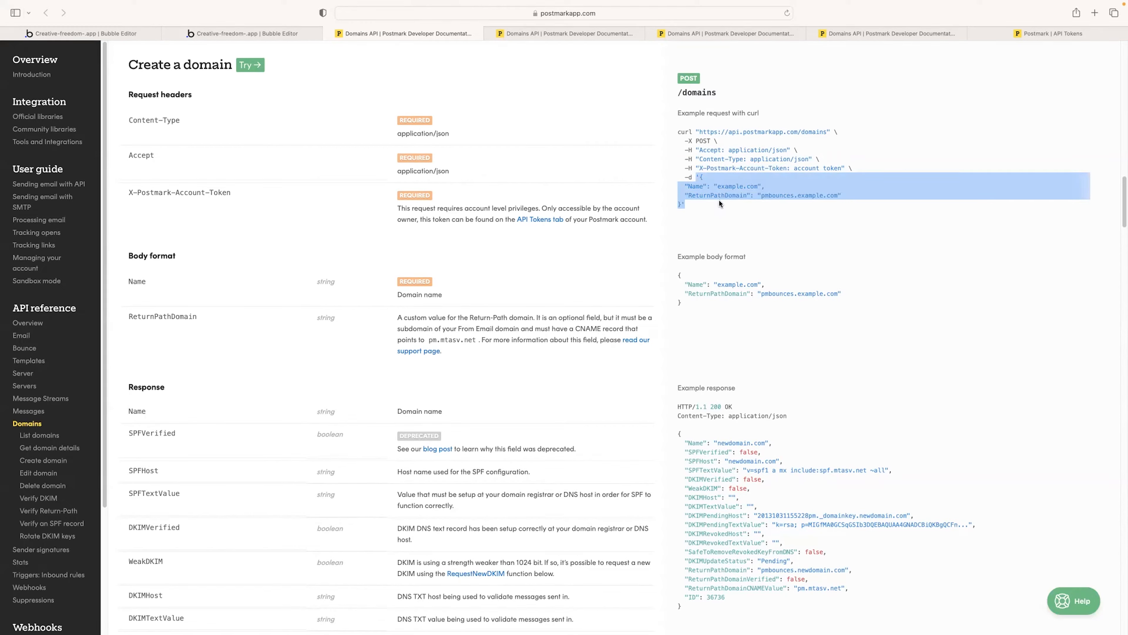
click(709, 184)
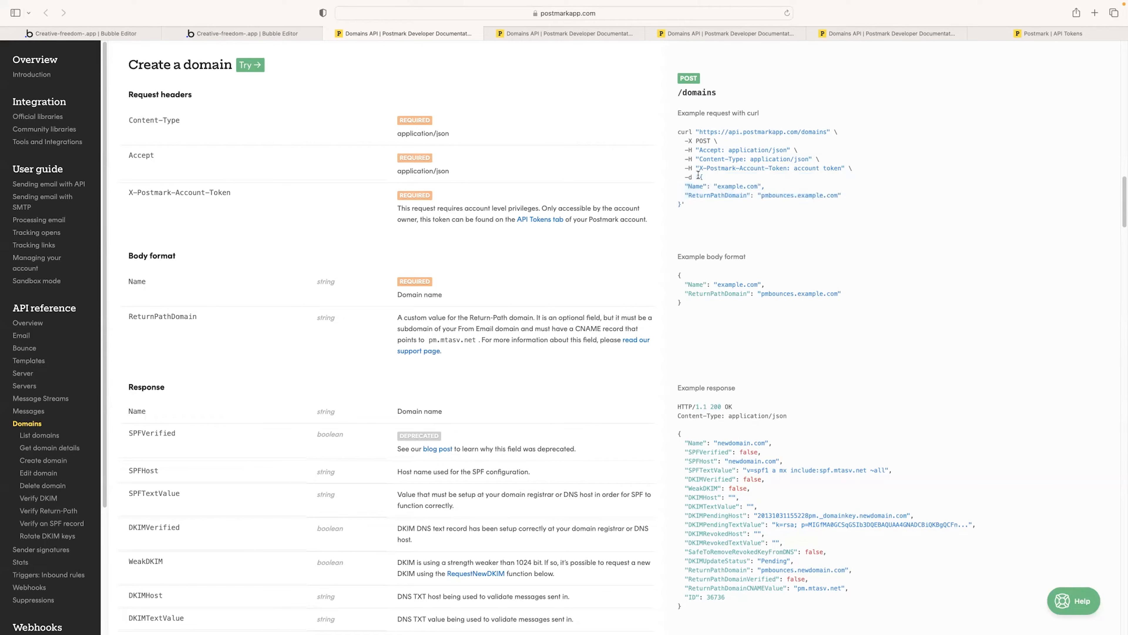
drag(700, 177, 681, 204)
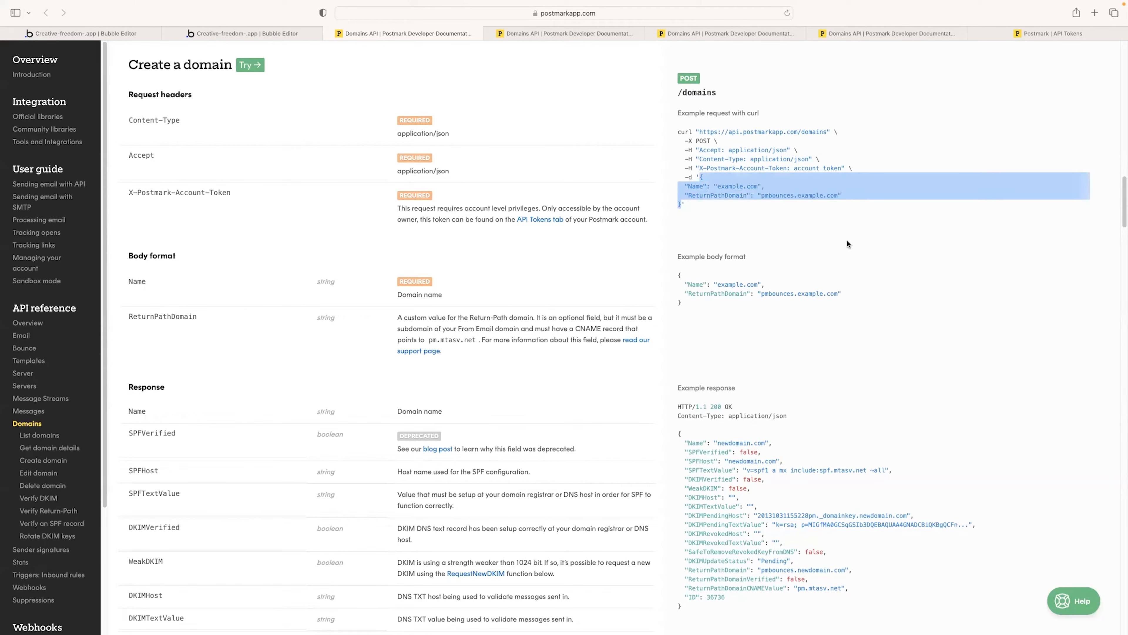
click(294, 36)
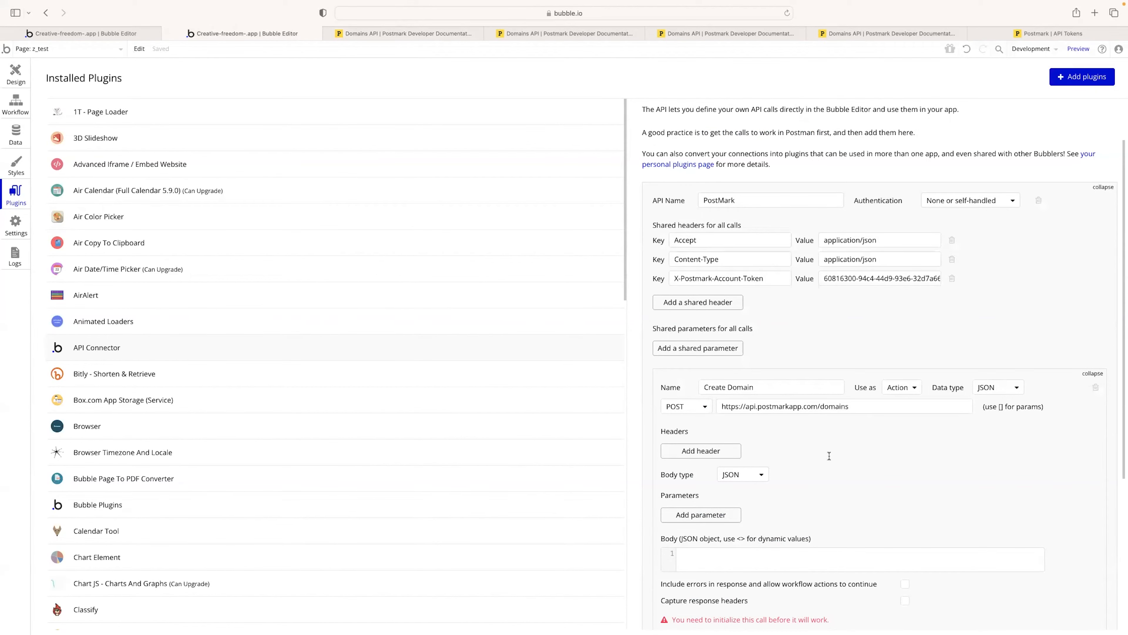
scroll(828, 457, down, 1)
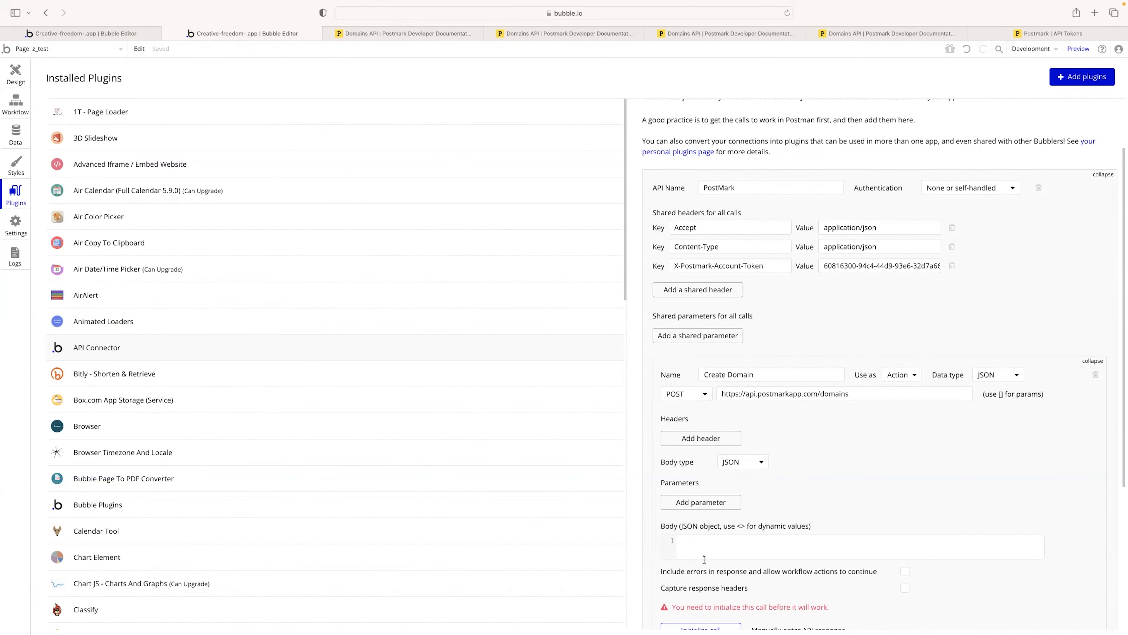
click(704, 546)
key(super+v)
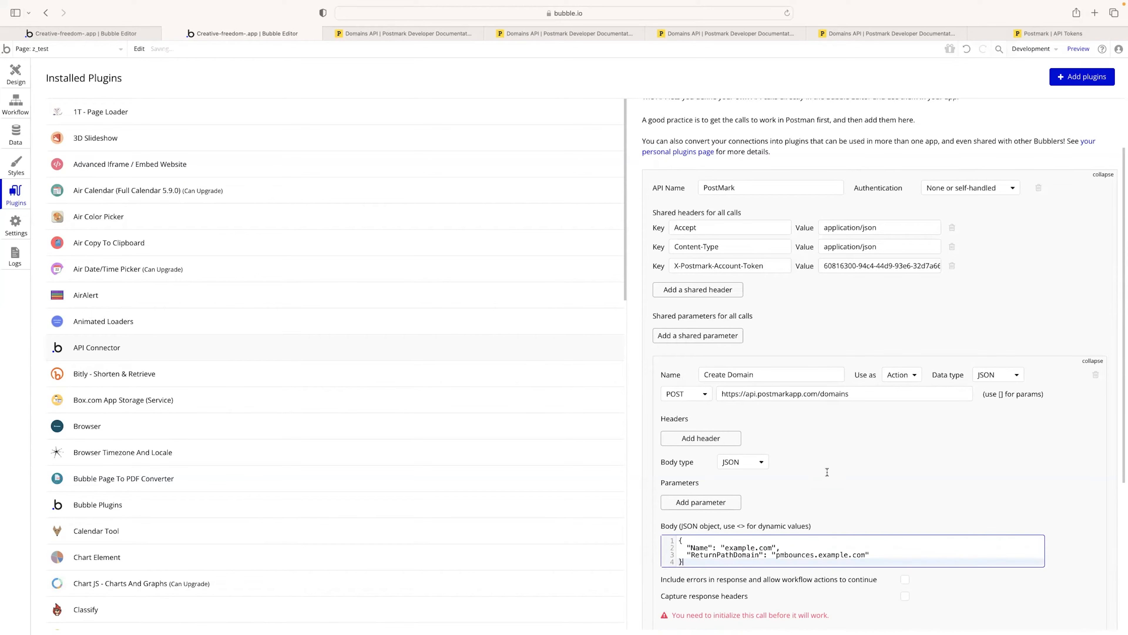
click(825, 486)
Step: Replace example.com in the body's Name value with the dynamic parameter <domainname>, keeping the quotes
scroll(826, 485, down, 3)
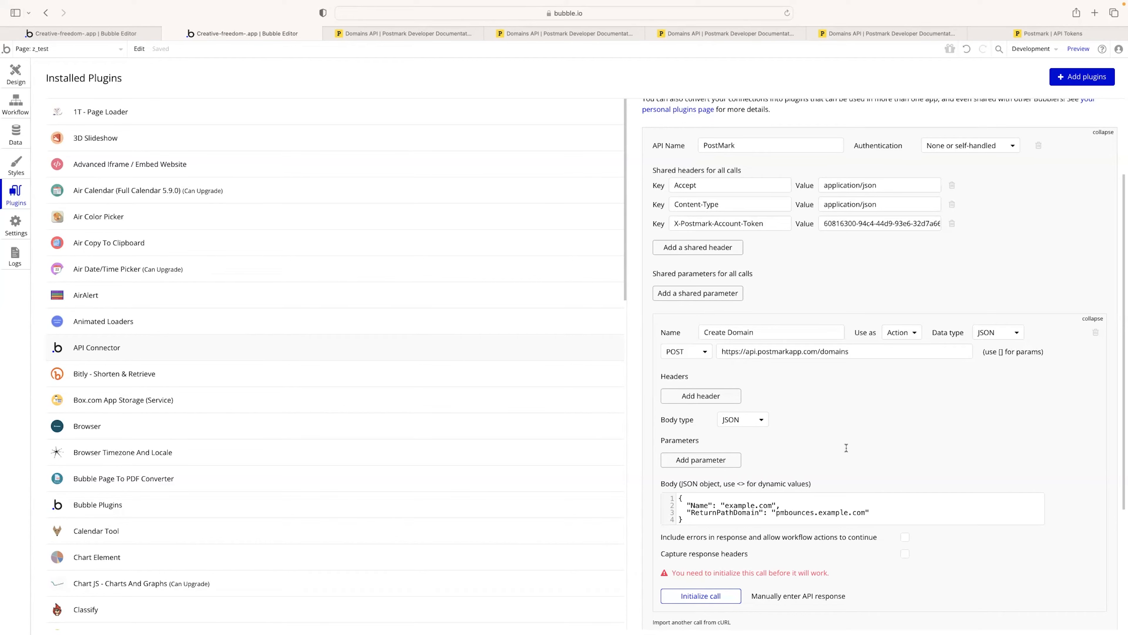
scroll(846, 447, down, 1)
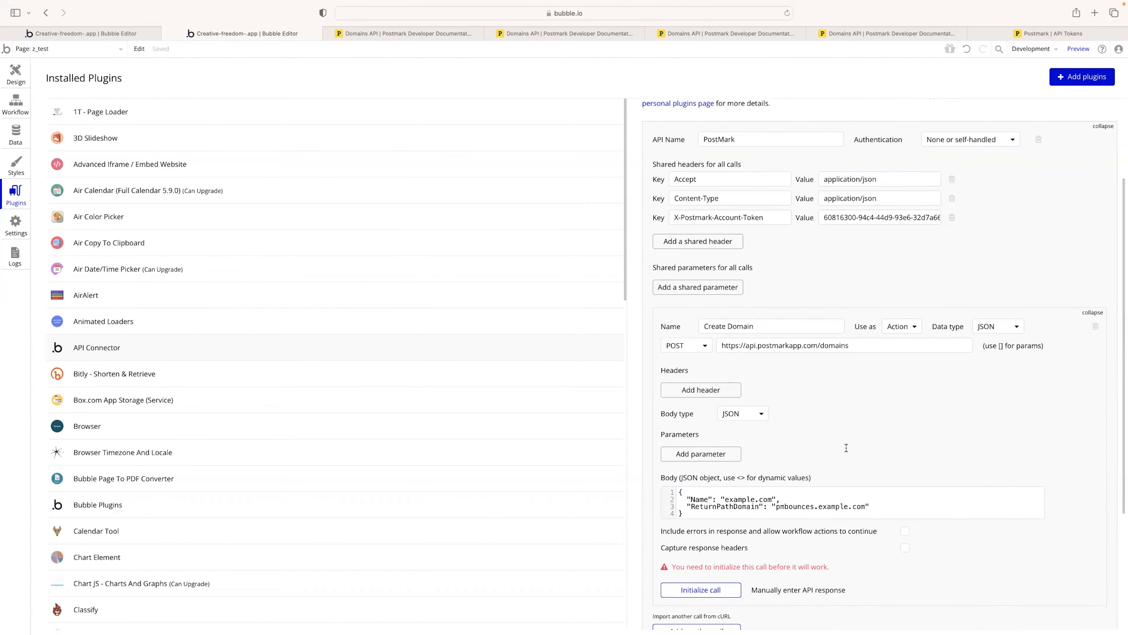
click(731, 491)
drag(725, 492, 769, 492)
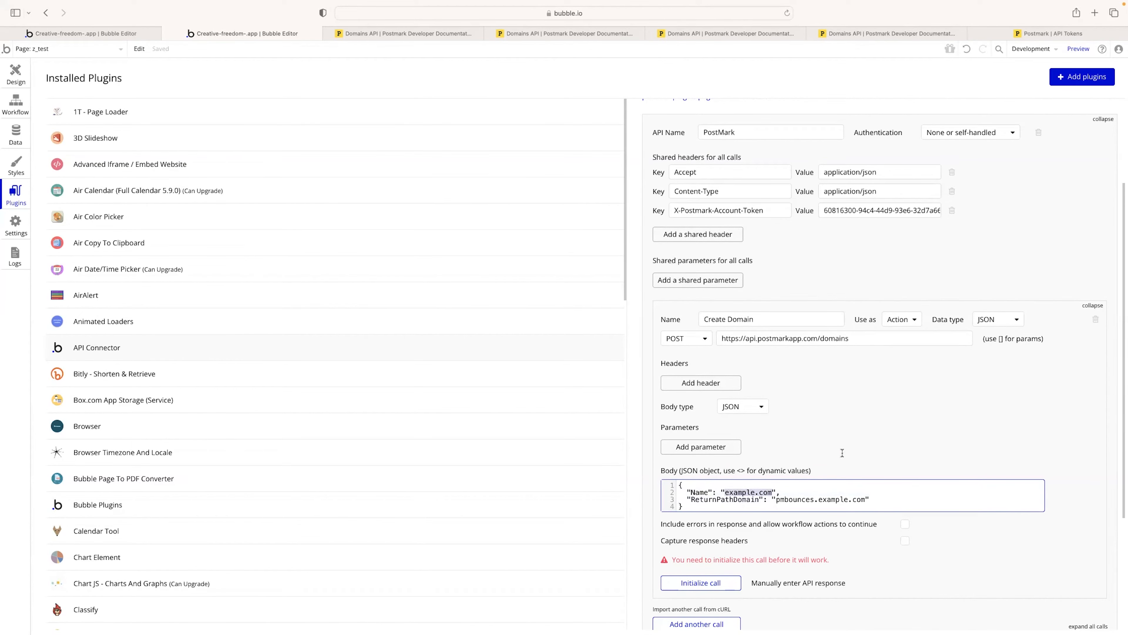
scroll(842, 453, down, 2)
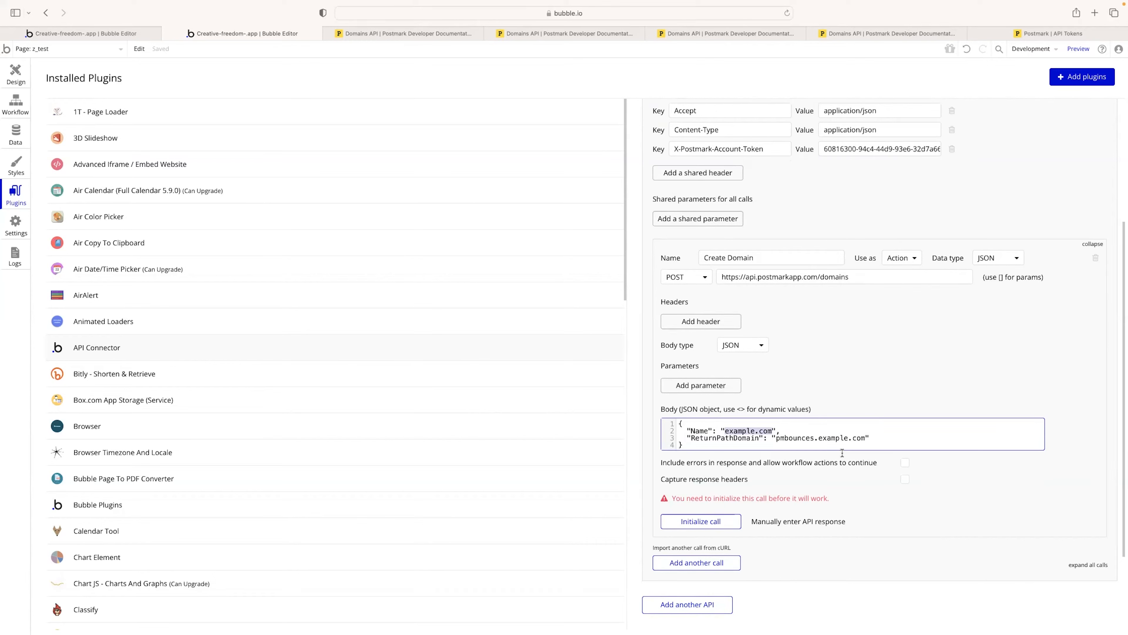
text(<domai)
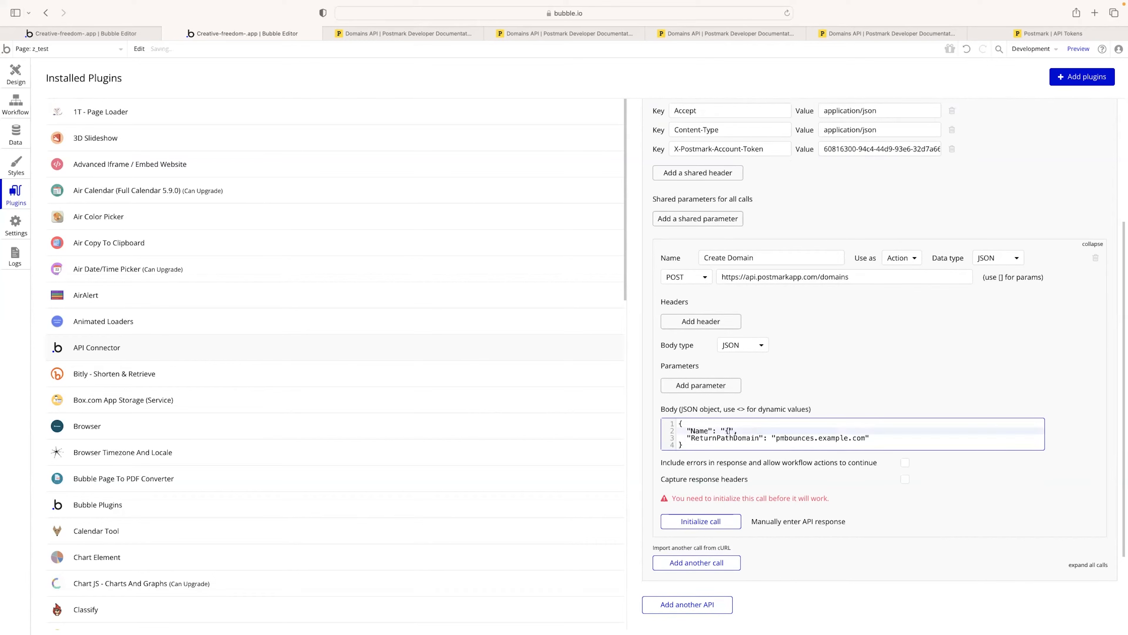
text(nname)
text(})
click(729, 429)
key(BackSpace)
text(<)
key(Right)
key(Right)
key(Right)
text(>)
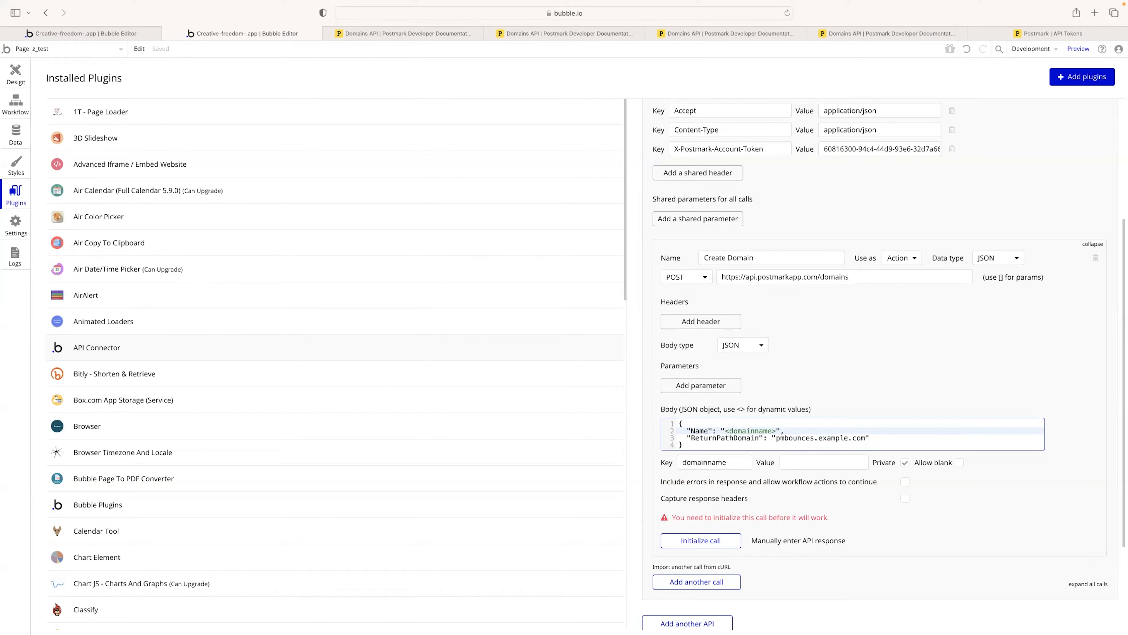
Step: Replace example.com in the body's ReturnPathDomain value with <domainname>, so it reads pmbounces.<domainname>
click(818, 438)
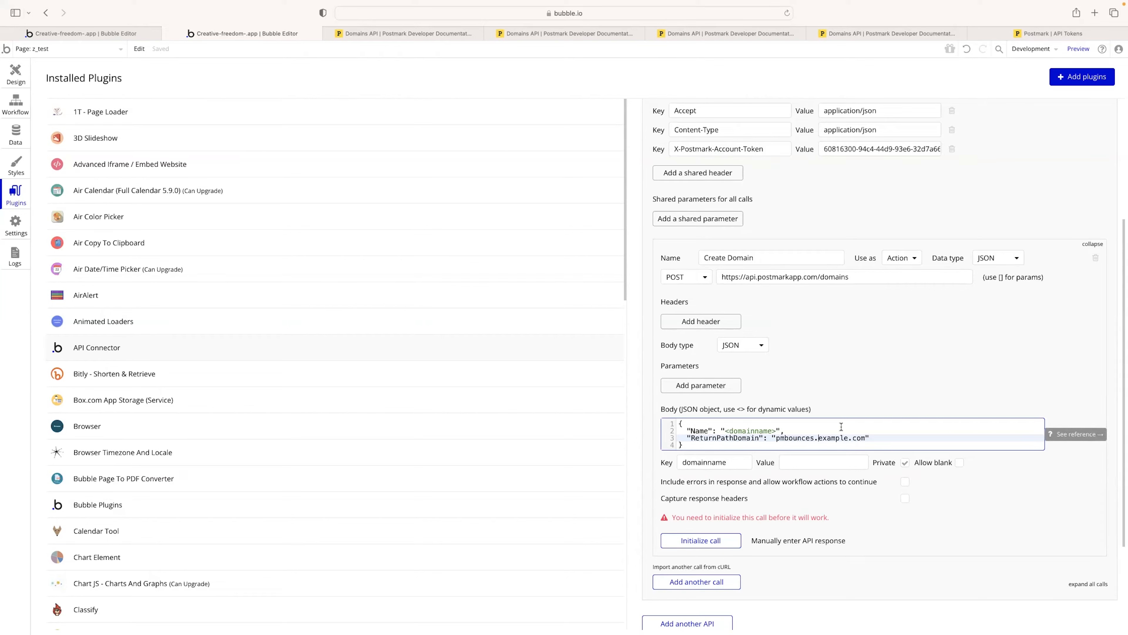
drag(818, 438, 864, 435)
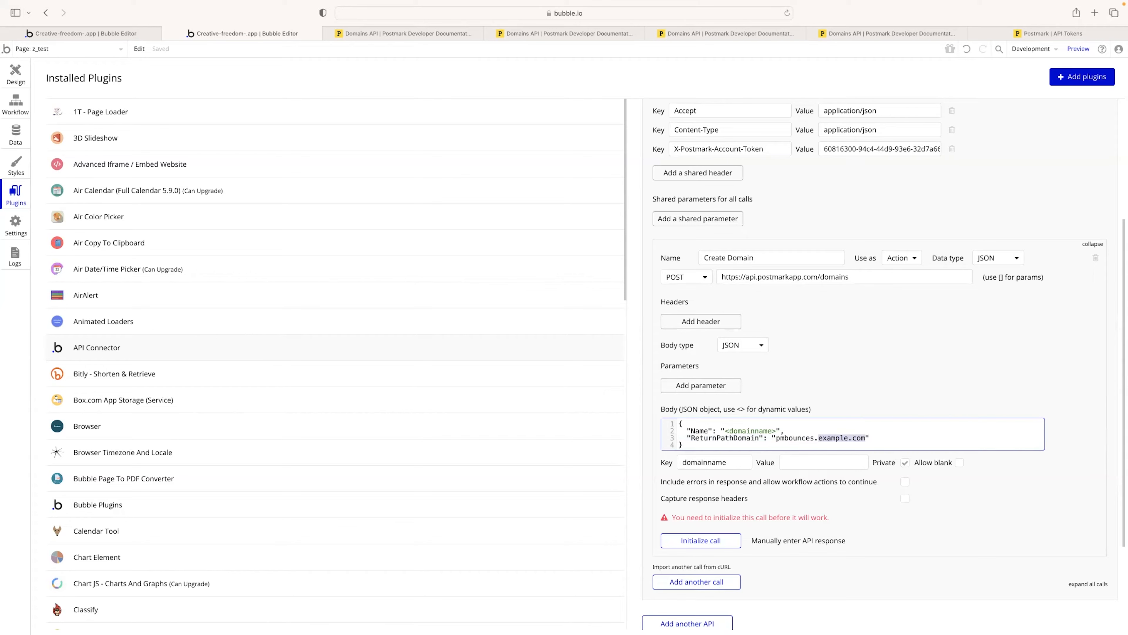
text(<d)
text(omainname)
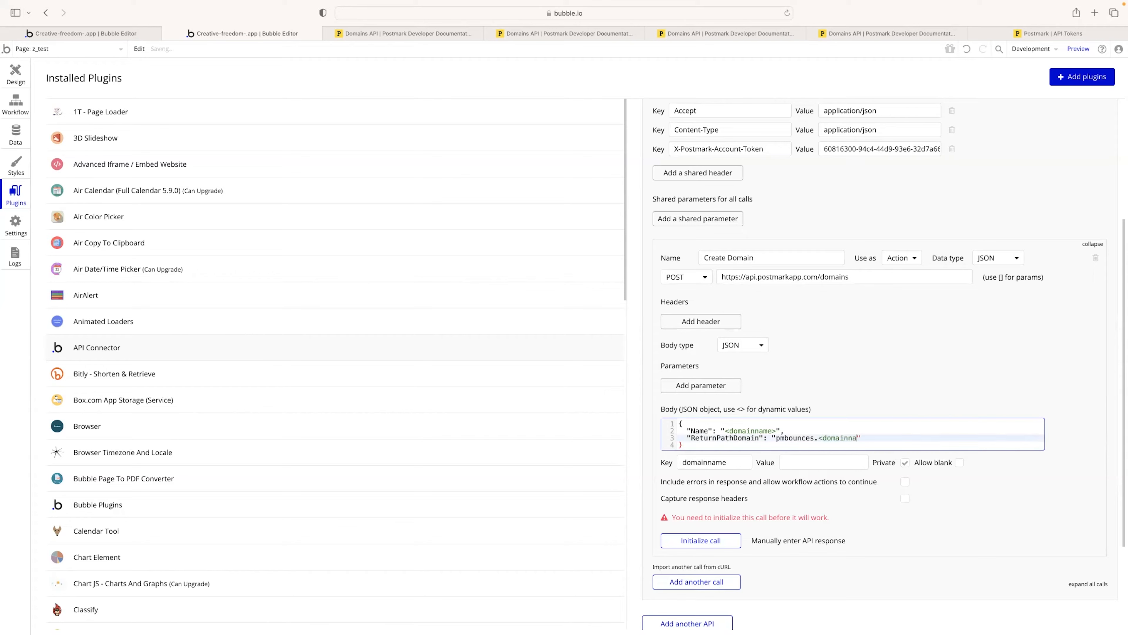
text(>)
Step: Turn off Private for the domainname body parameter of the Create Domain call
scroll(927, 379, down, 1)
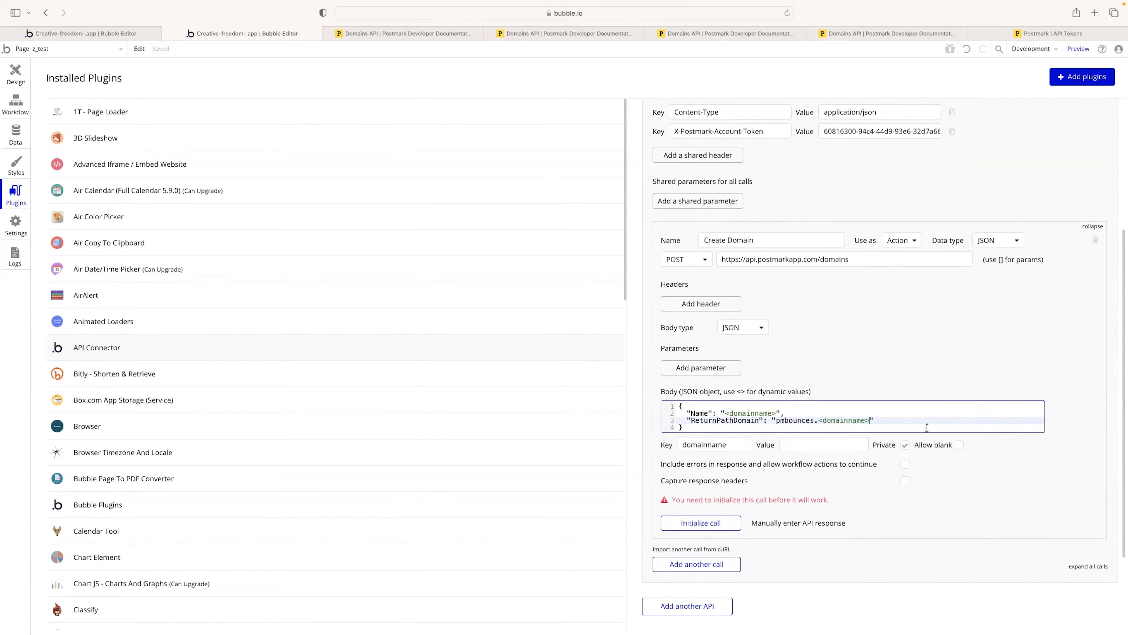
click(904, 445)
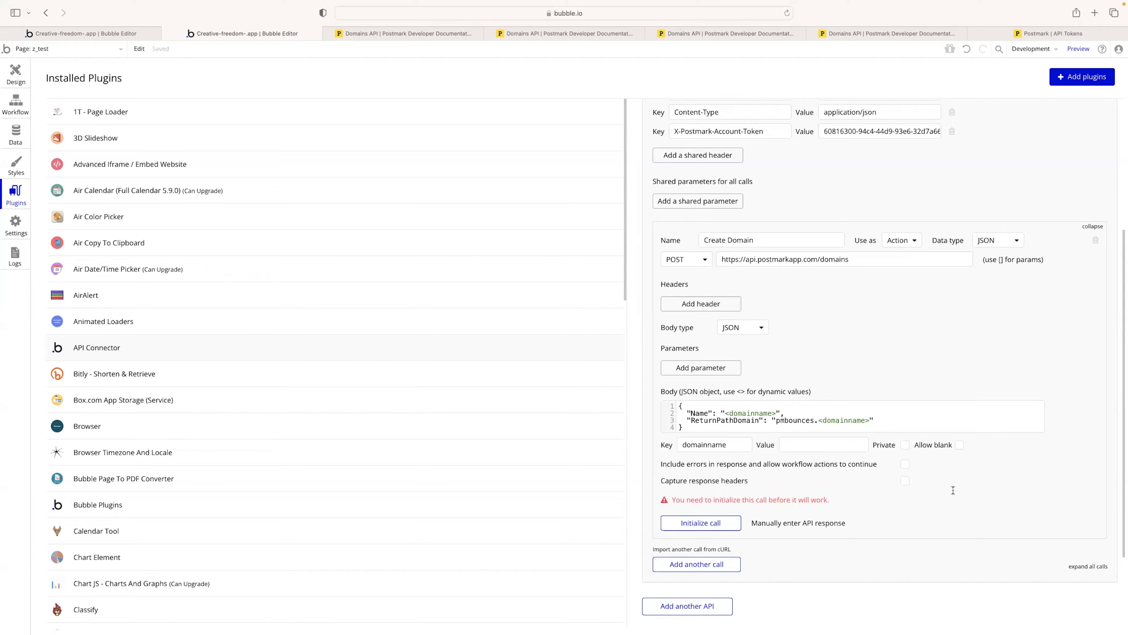
scroll(953, 489, down, 1)
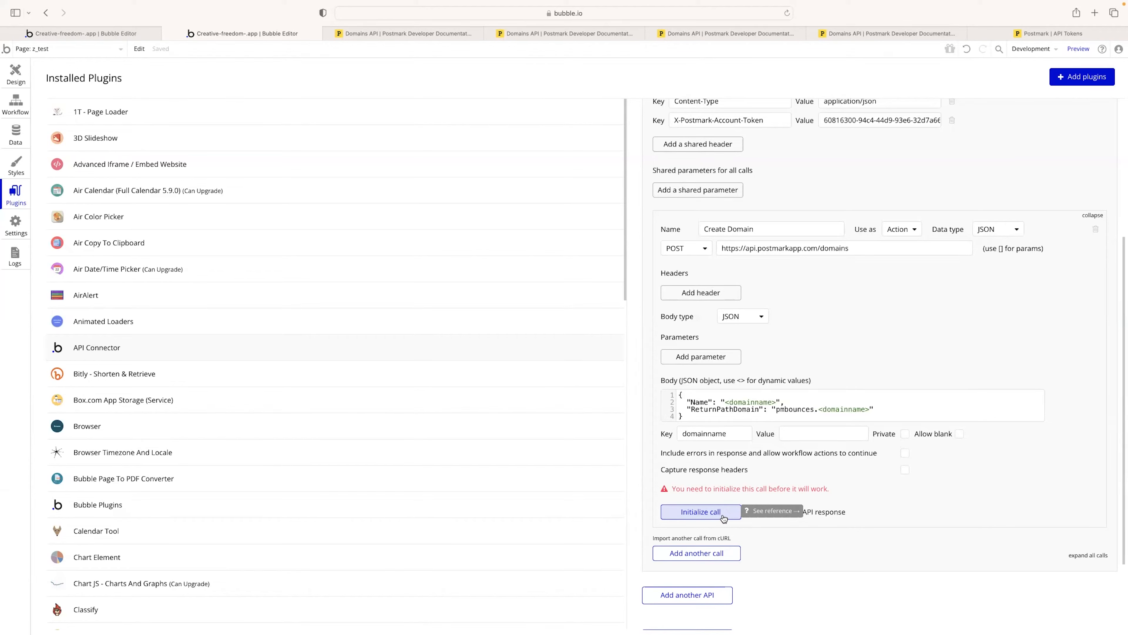
Step: Set the test value of the domainname body parameter to stylr.pro
click(804, 434)
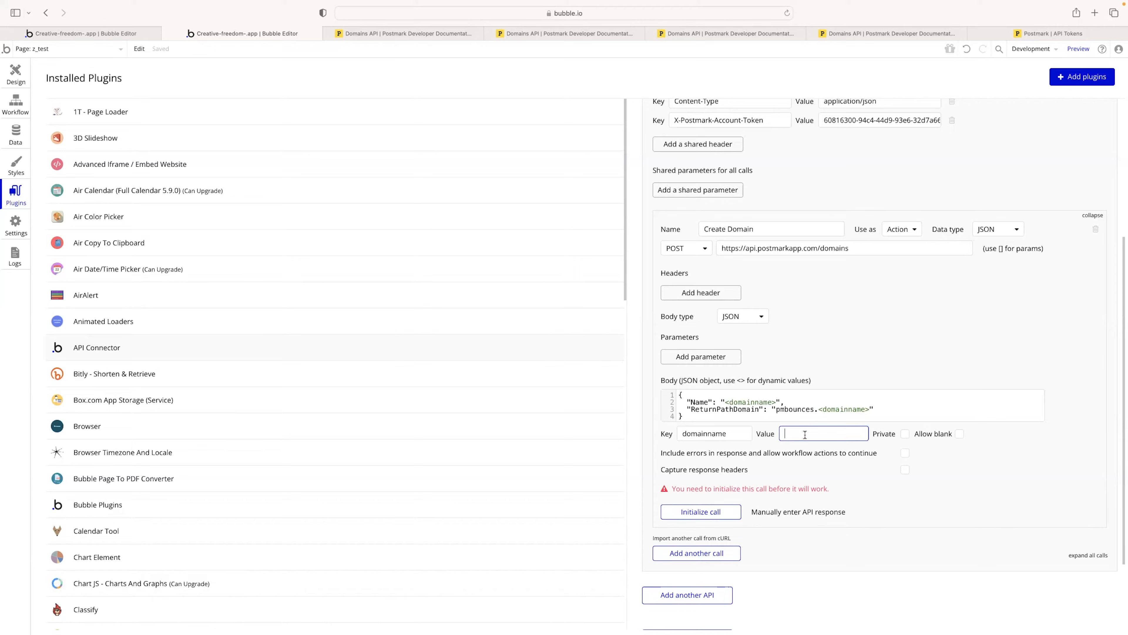
text(ssty.reco)
key(BackSpace)
key(BackSpace)
key(BackSpace)
key(BackSpace)
text(r.pro)
click(958, 487)
Step: Initialize the Create Domain call and save its returned values with their detected data types
click(401, 30)
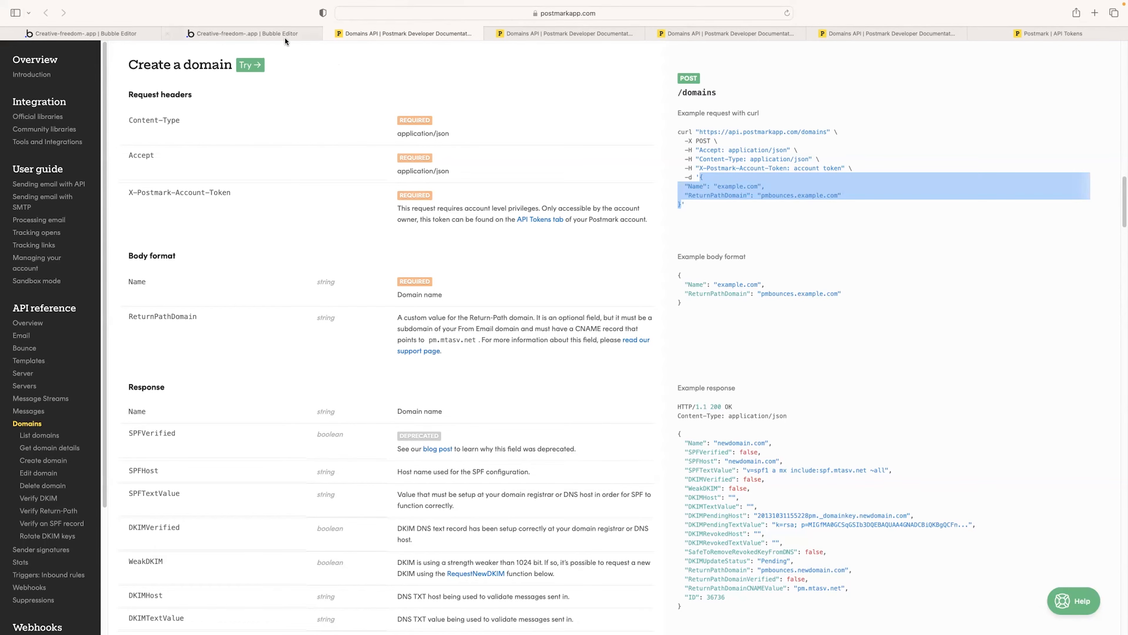
click(275, 35)
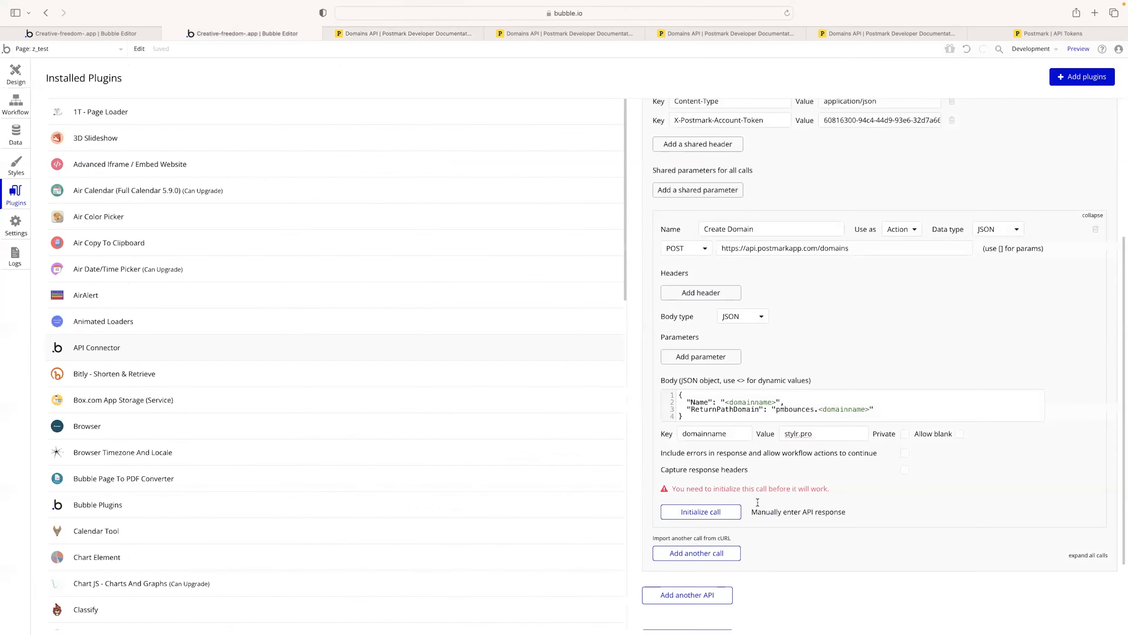
click(708, 517)
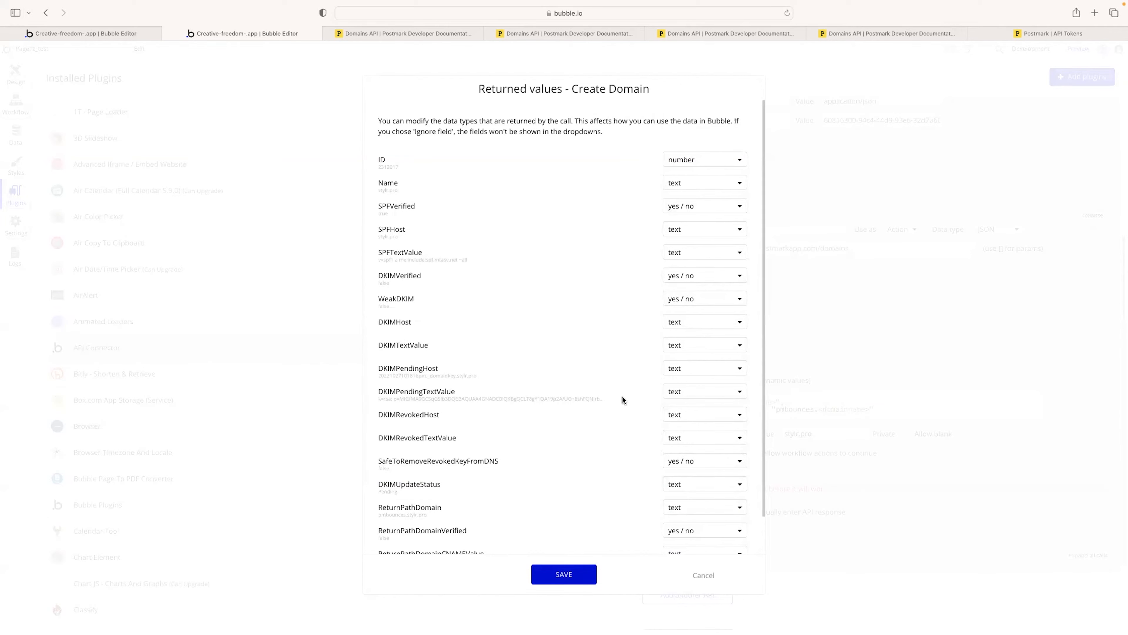
scroll(622, 396, down, 2)
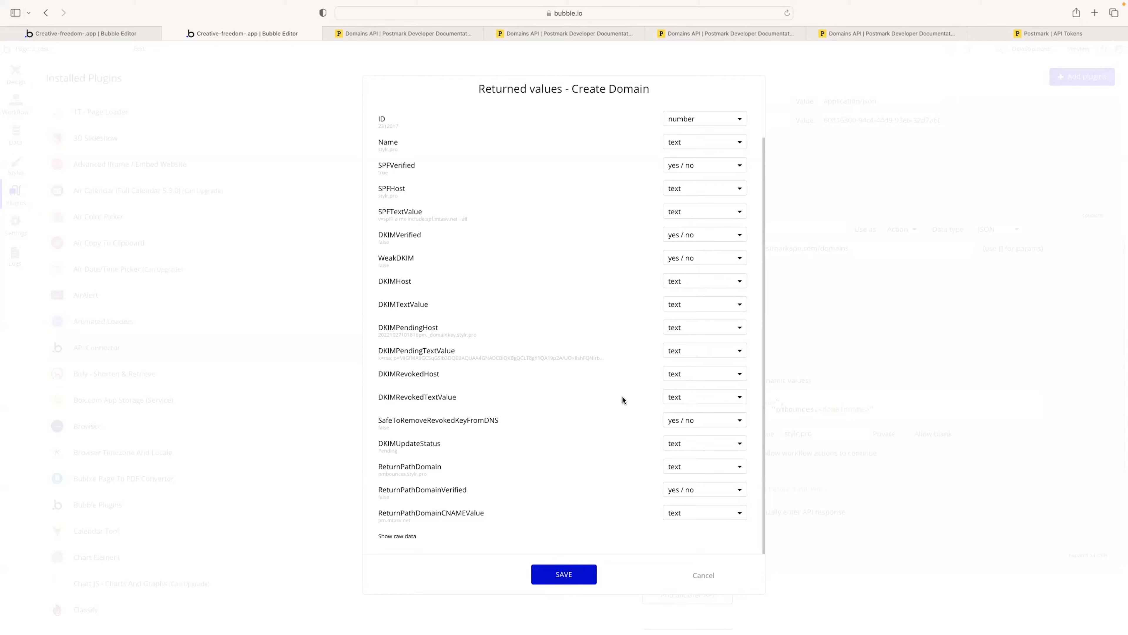
scroll(623, 396, up, 2)
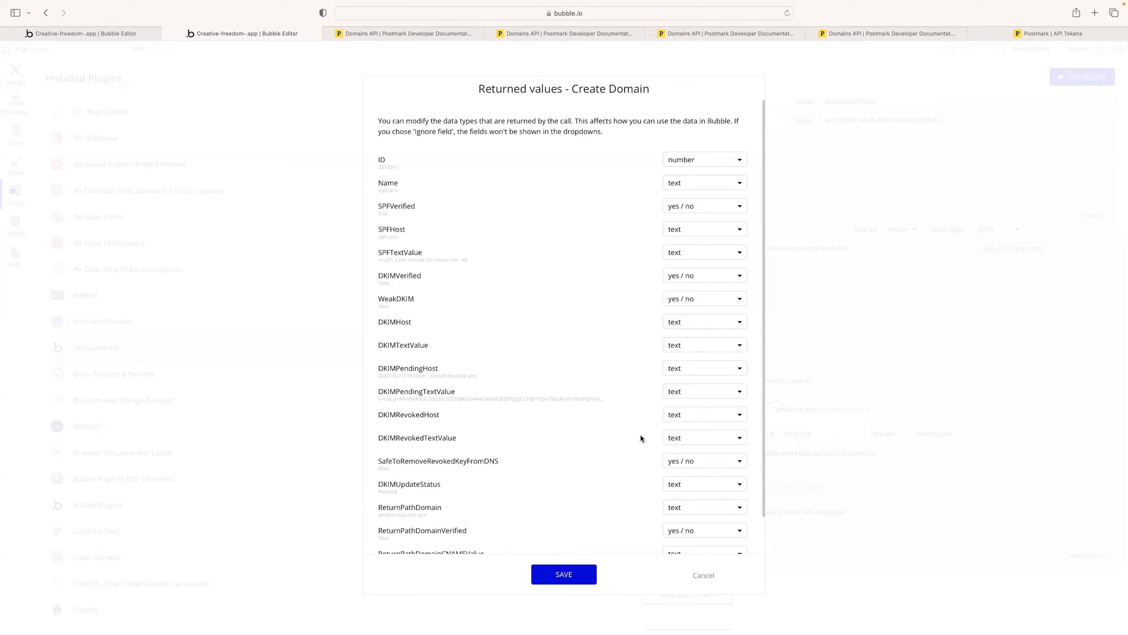
click(704, 165)
click(705, 190)
click(563, 577)
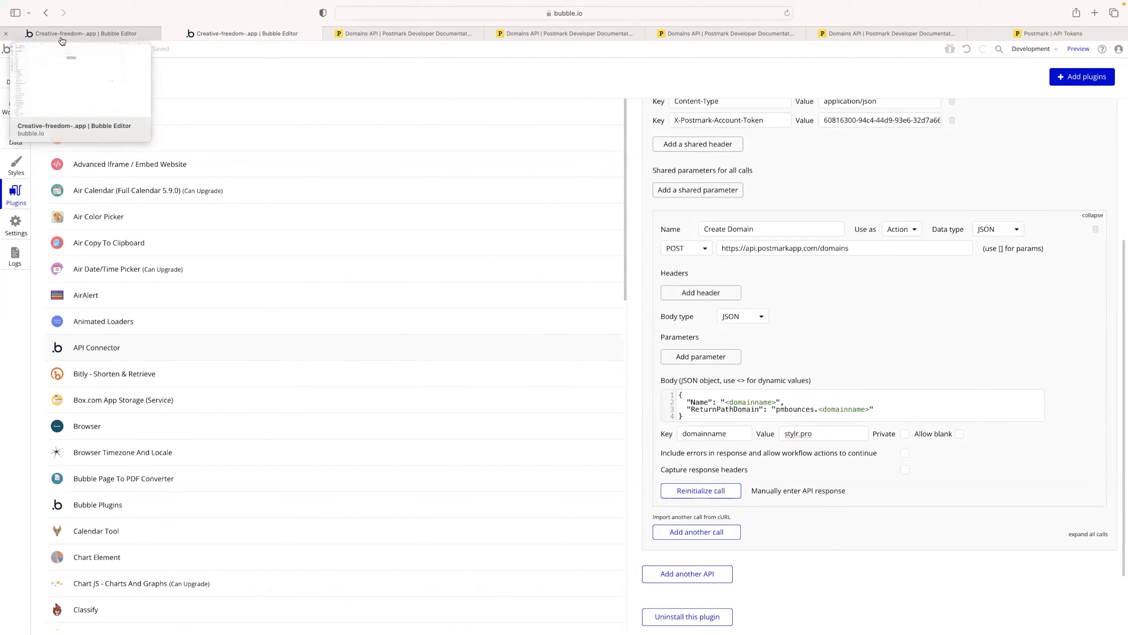
Step: Check Postmark's documentation for the request that gets a domain's details
scroll(695, 240, up, 5)
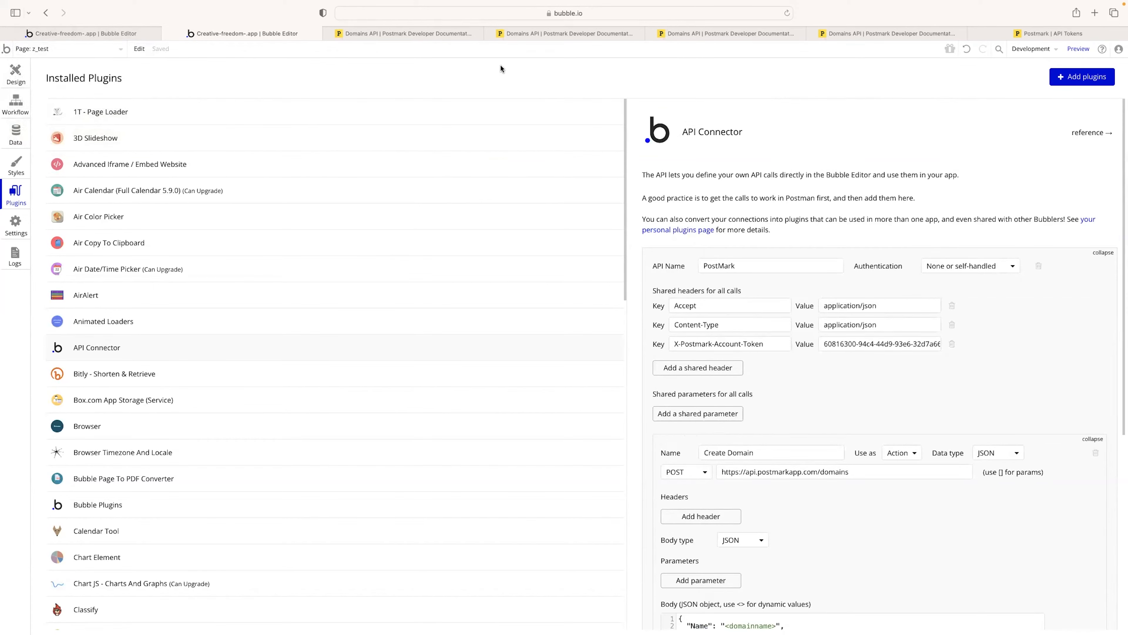
click(557, 29)
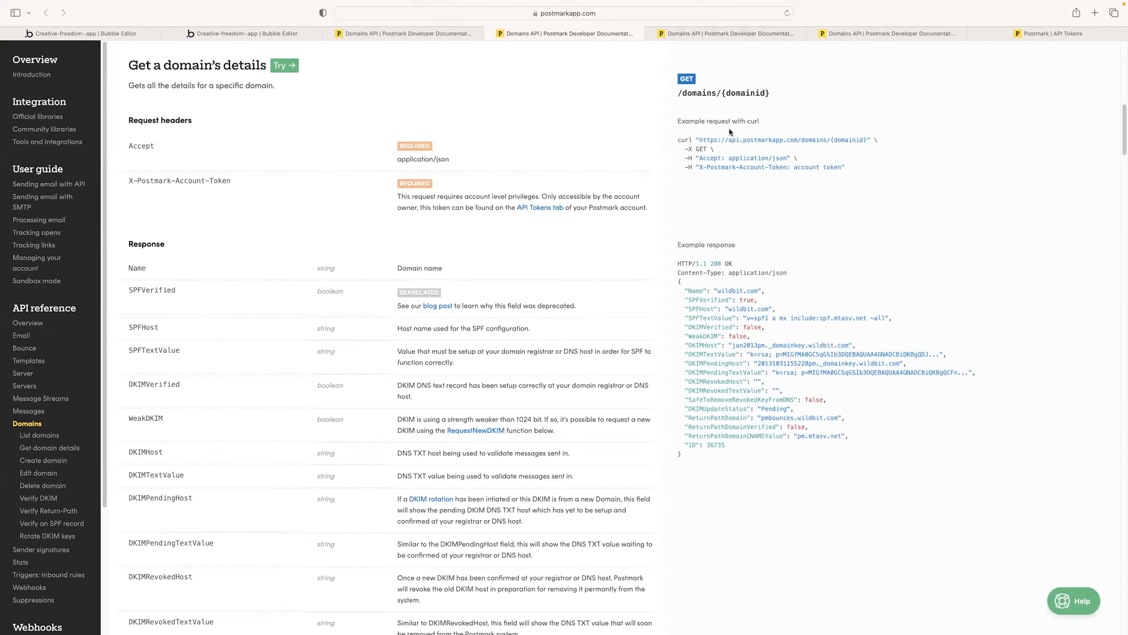
click(269, 35)
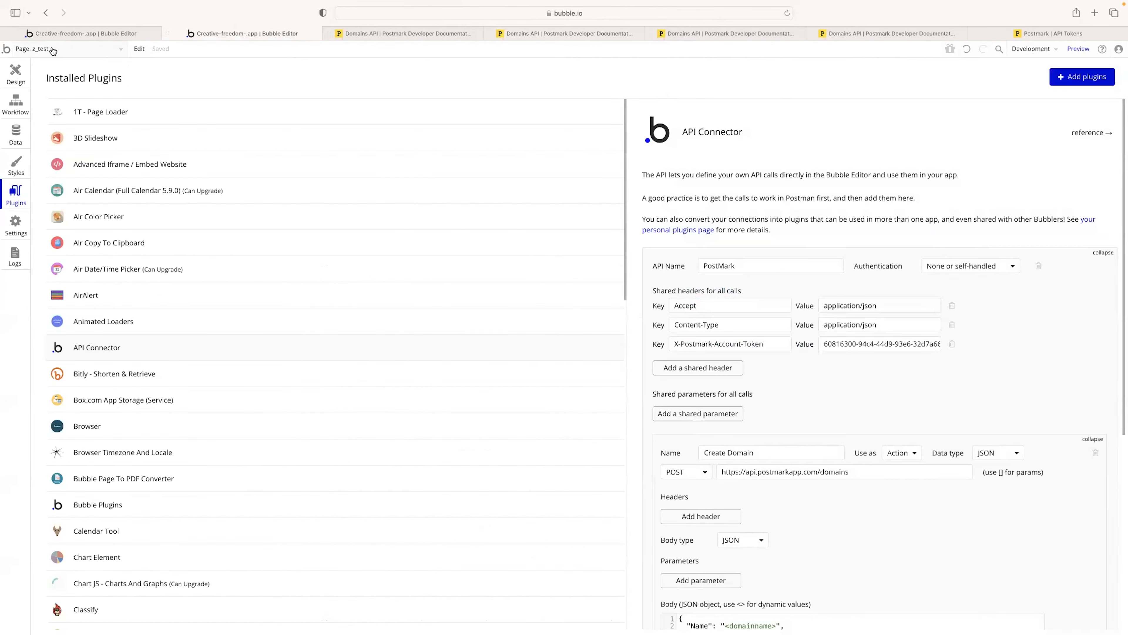
Step: Switch to the z_test page's design and open the workflow for when the verify button is clicked
click(48, 33)
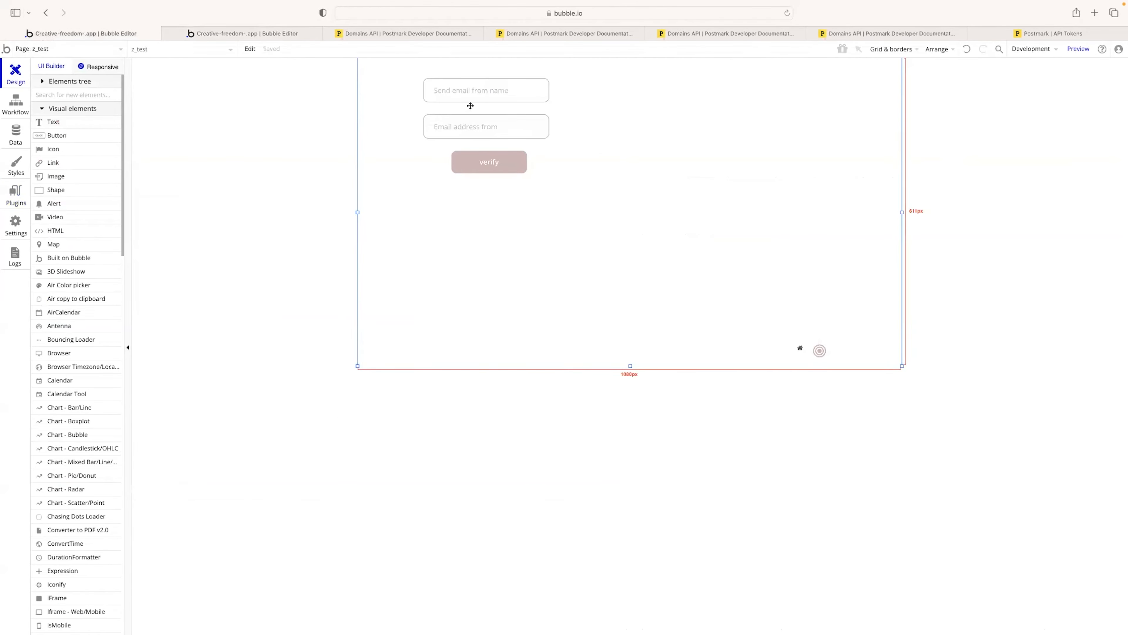
click(471, 89)
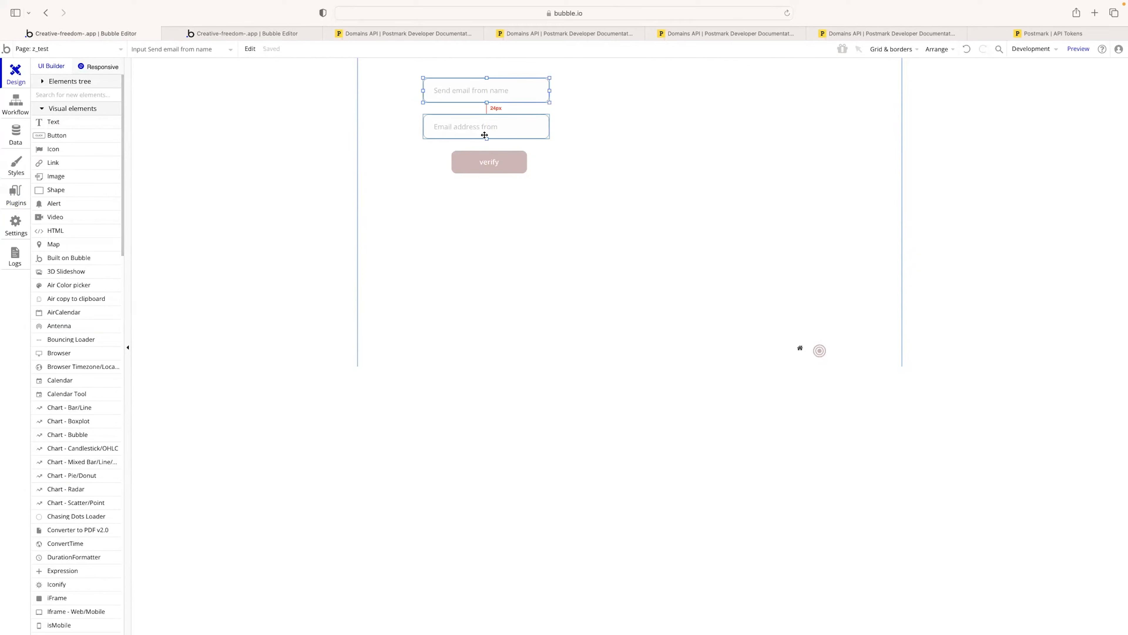
double_click(482, 132)
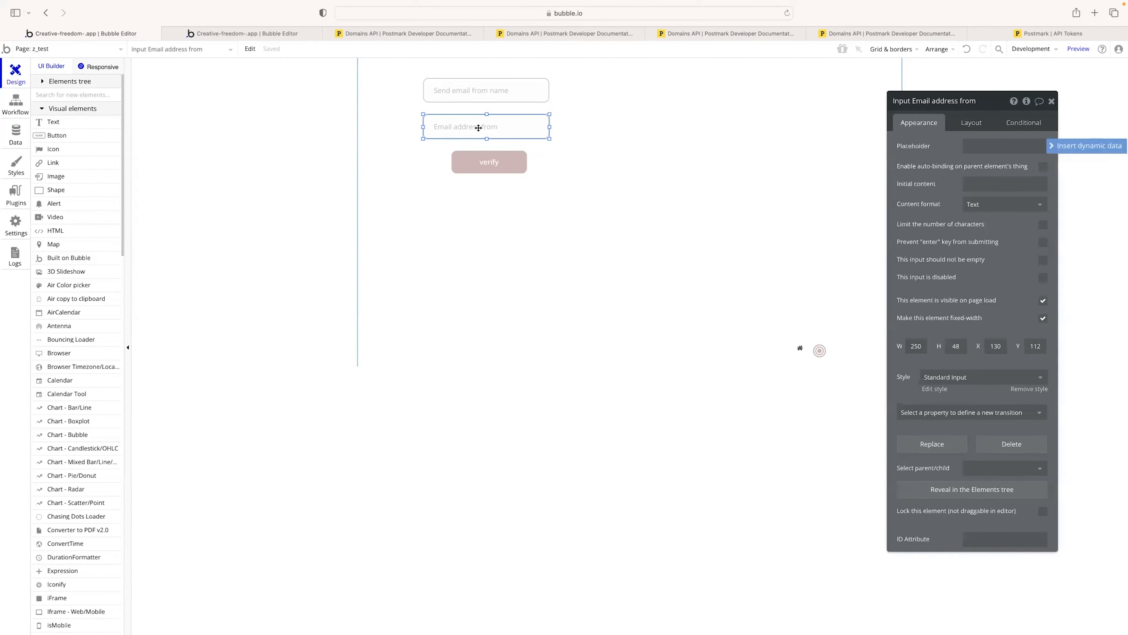
click(588, 176)
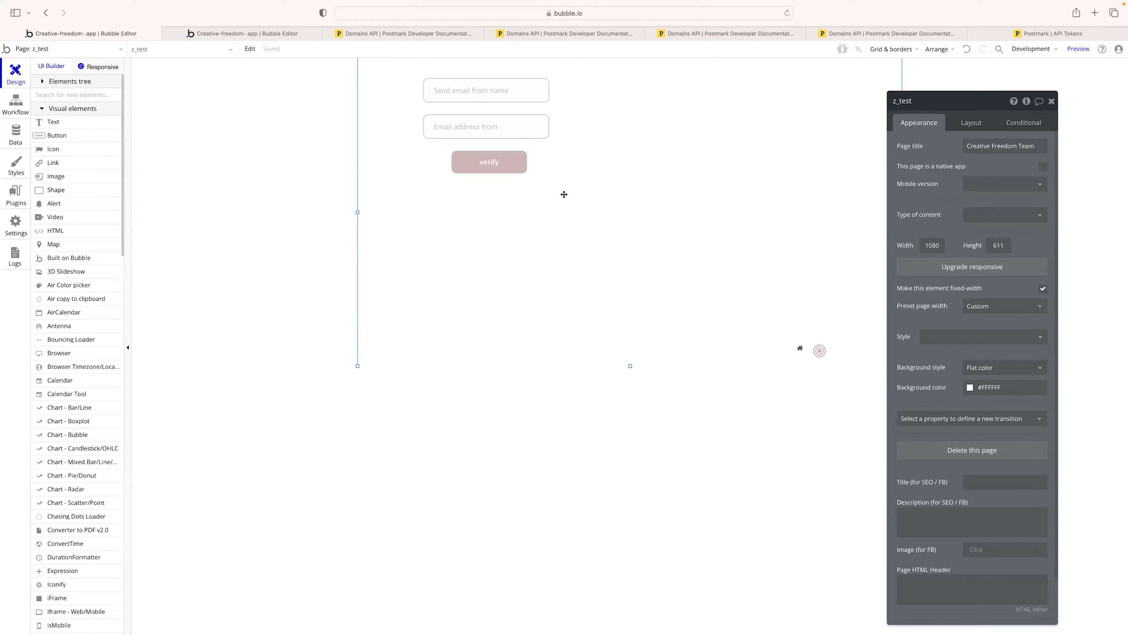
right_click(492, 165)
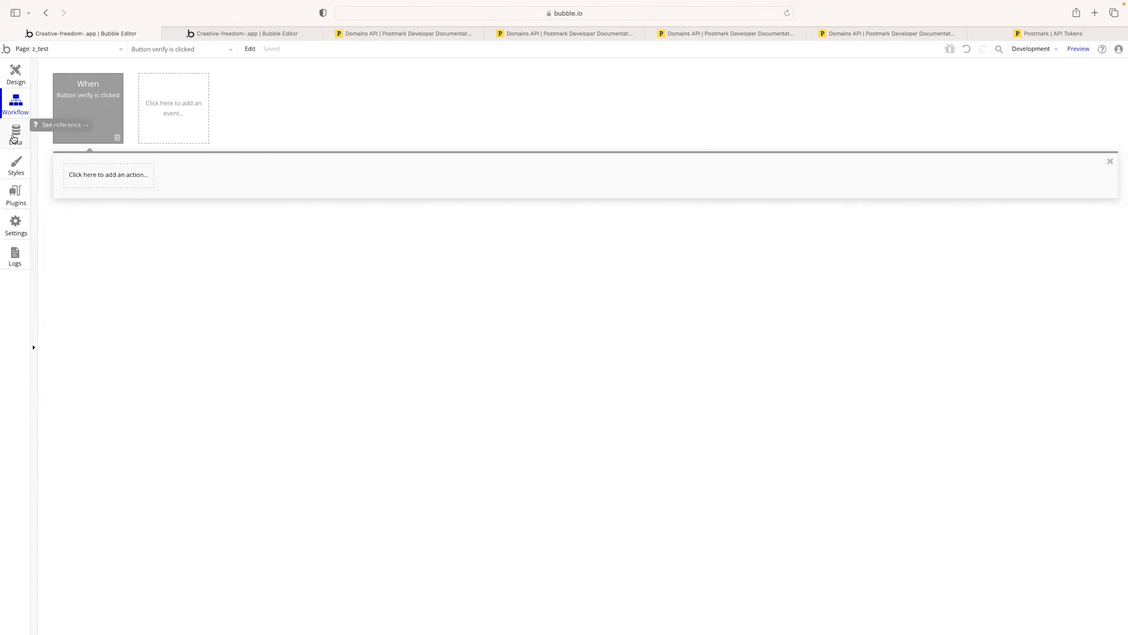
click(107, 176)
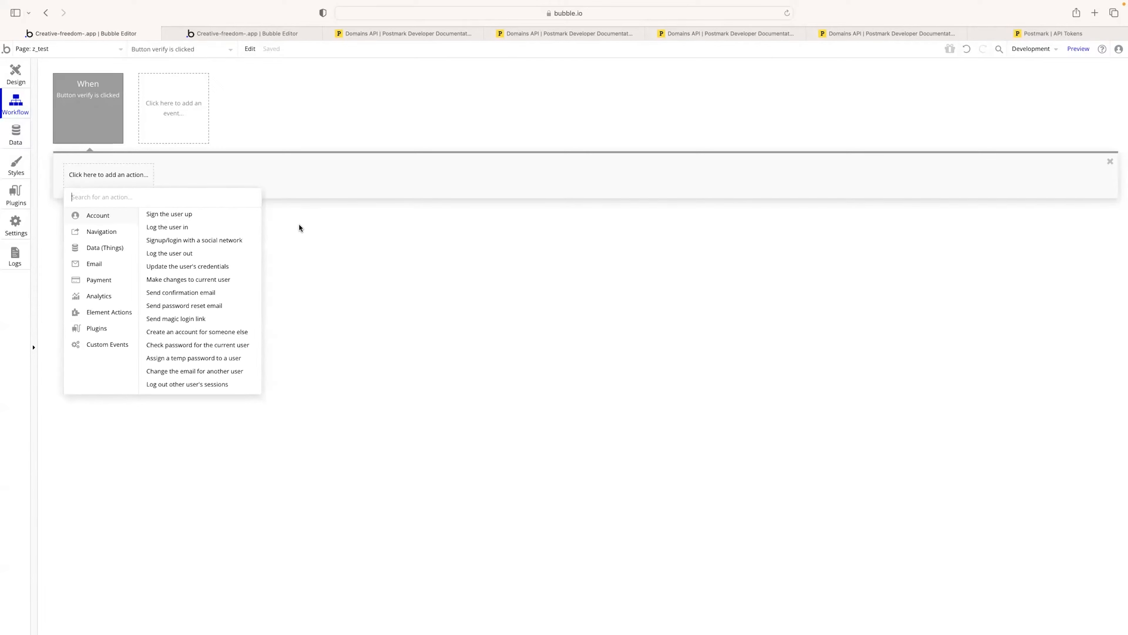
click(14, 192)
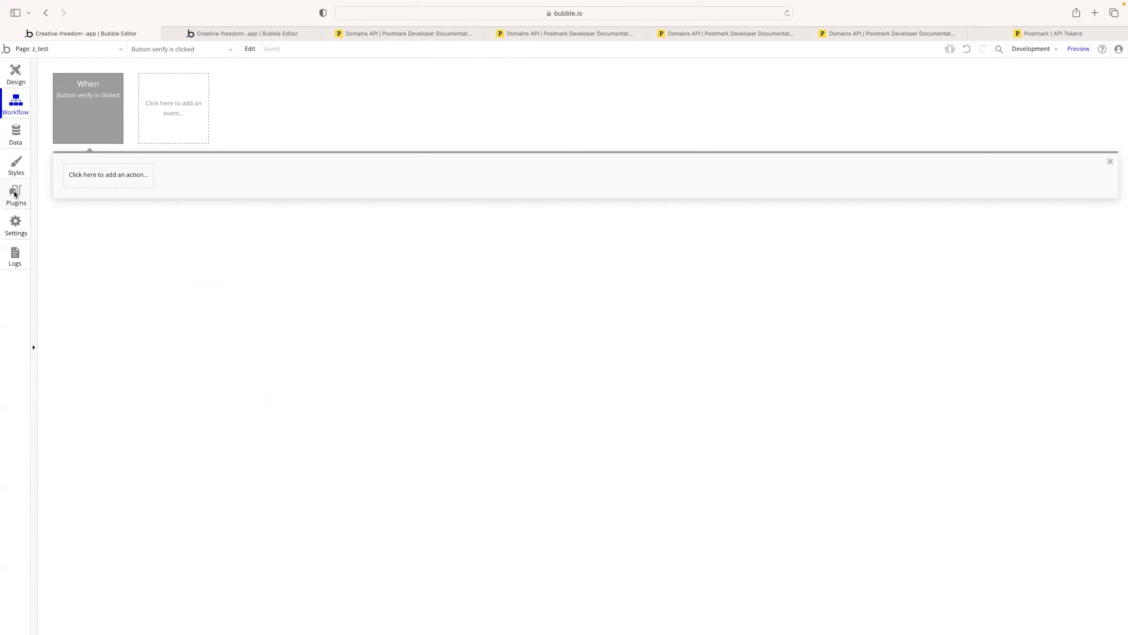
click(15, 132)
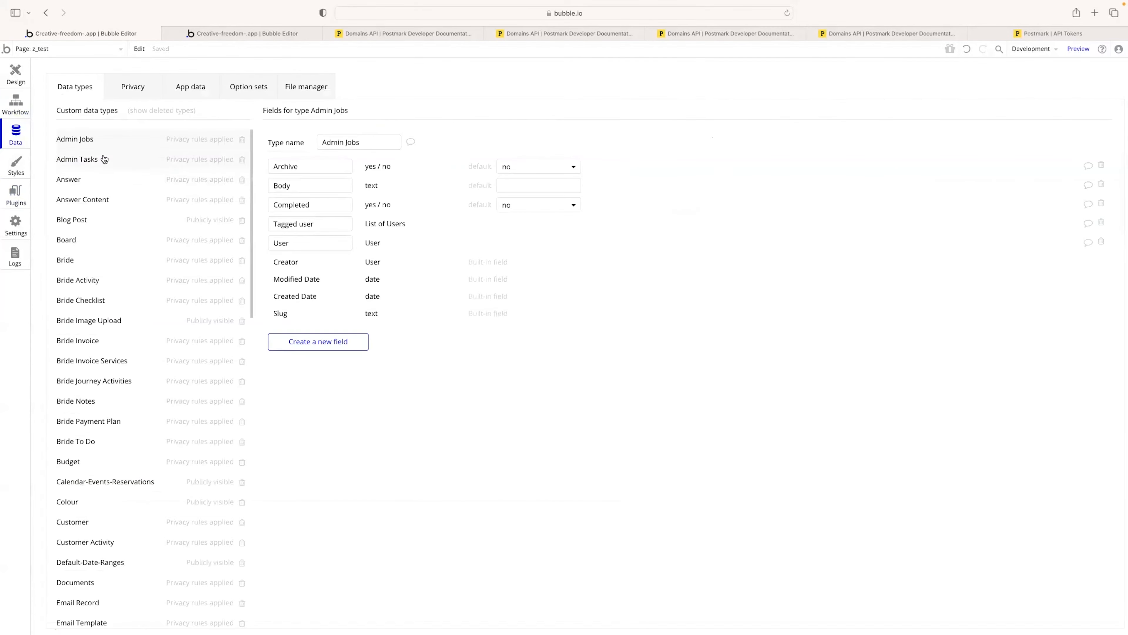
click(9, 98)
Step: Add the PostMark - Create Domain plugin action to the verify button's workflow
click(108, 177)
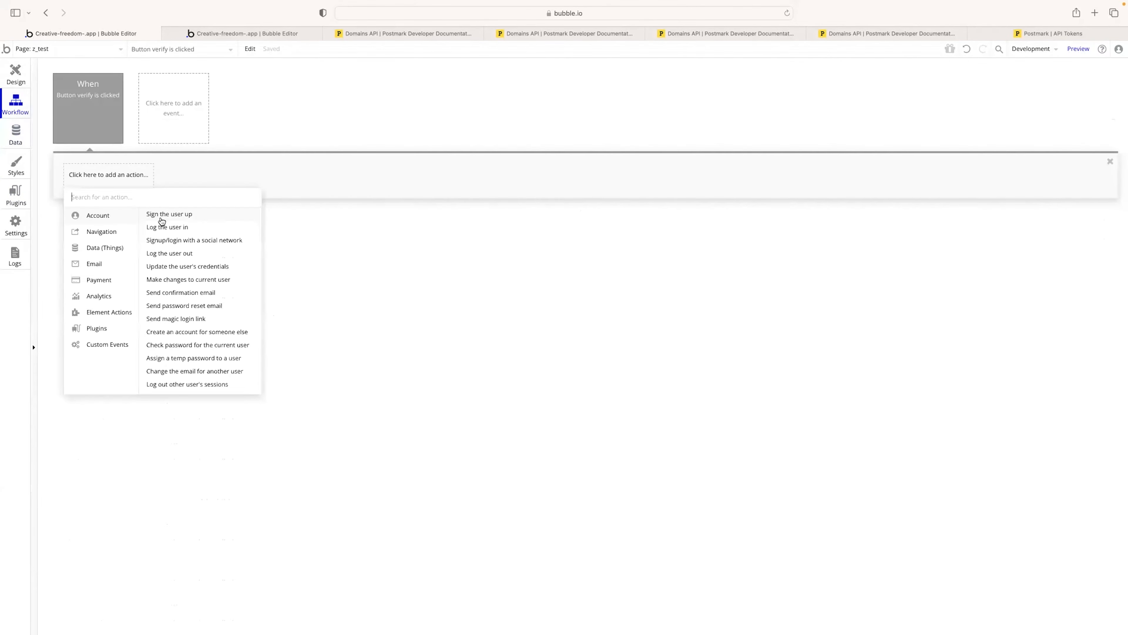
click(106, 329)
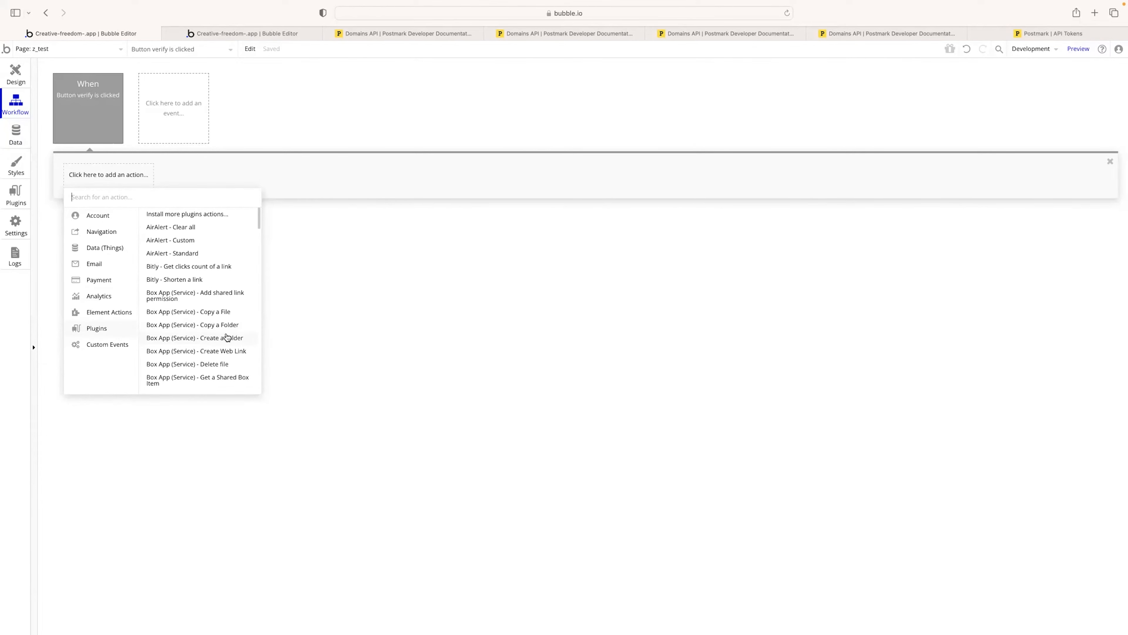
scroll(227, 336, down, 20)
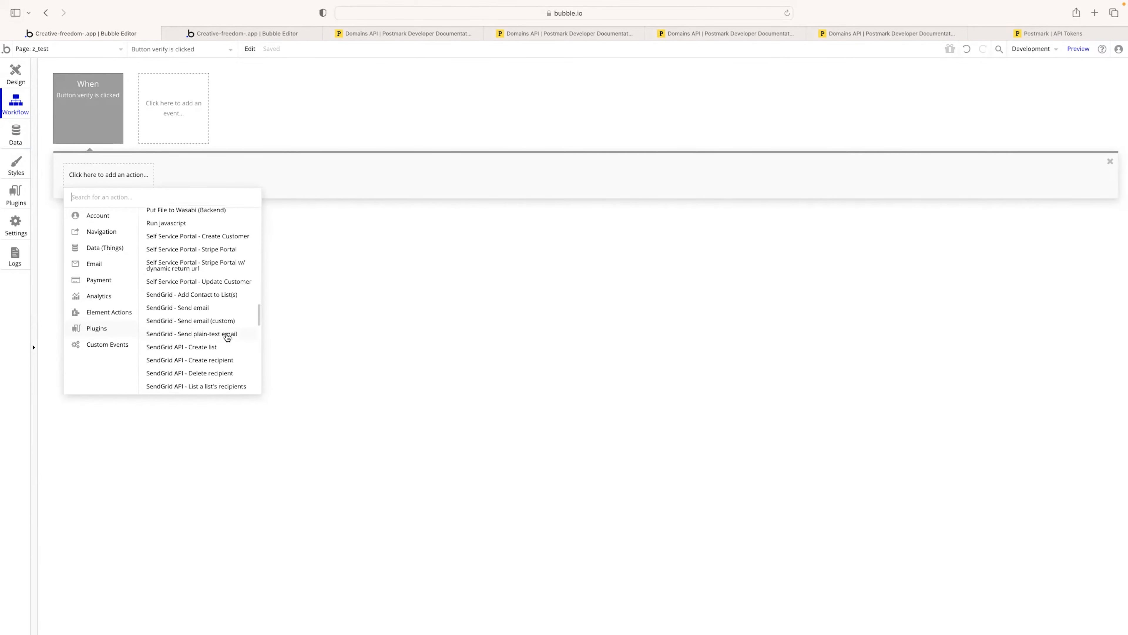
scroll(227, 336, down, 10)
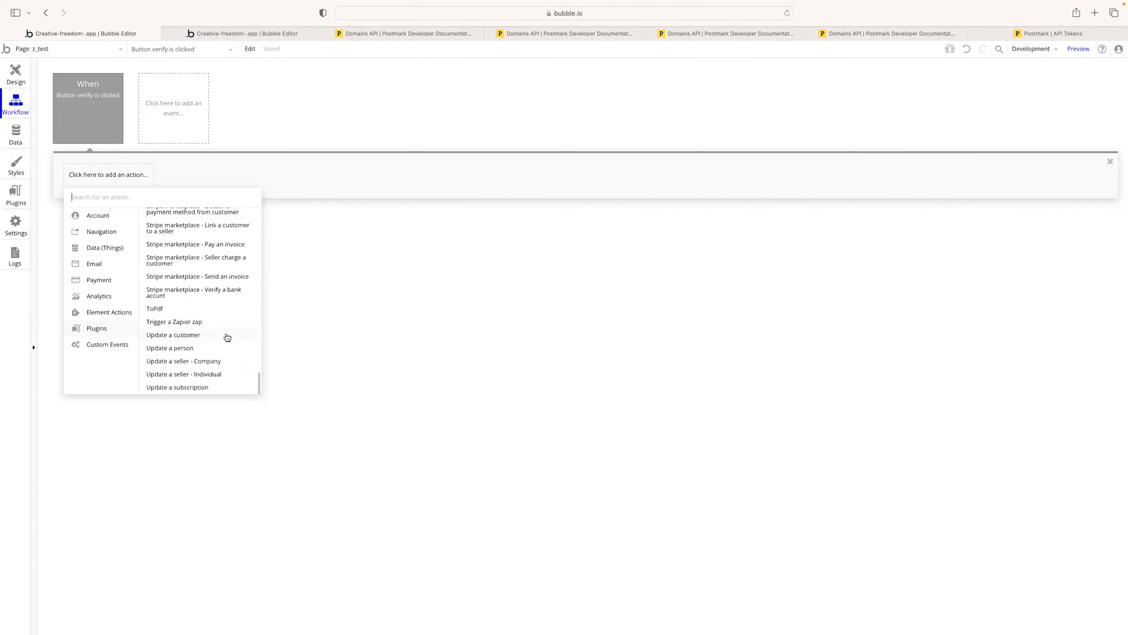
scroll(180, 320, up, 3)
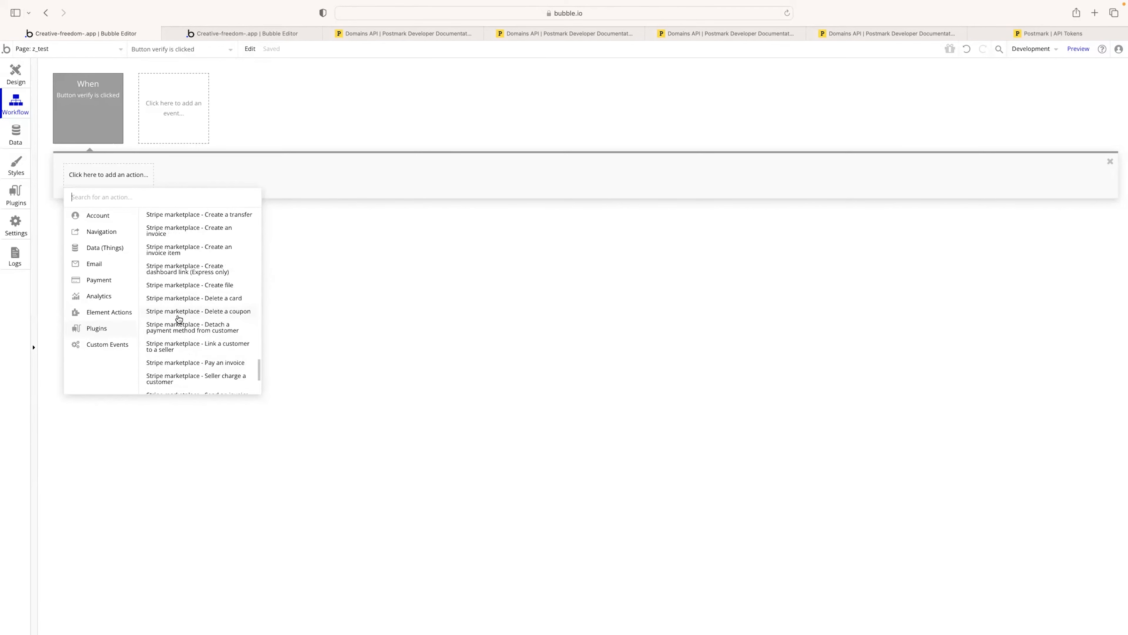
scroll(178, 318, up, 6)
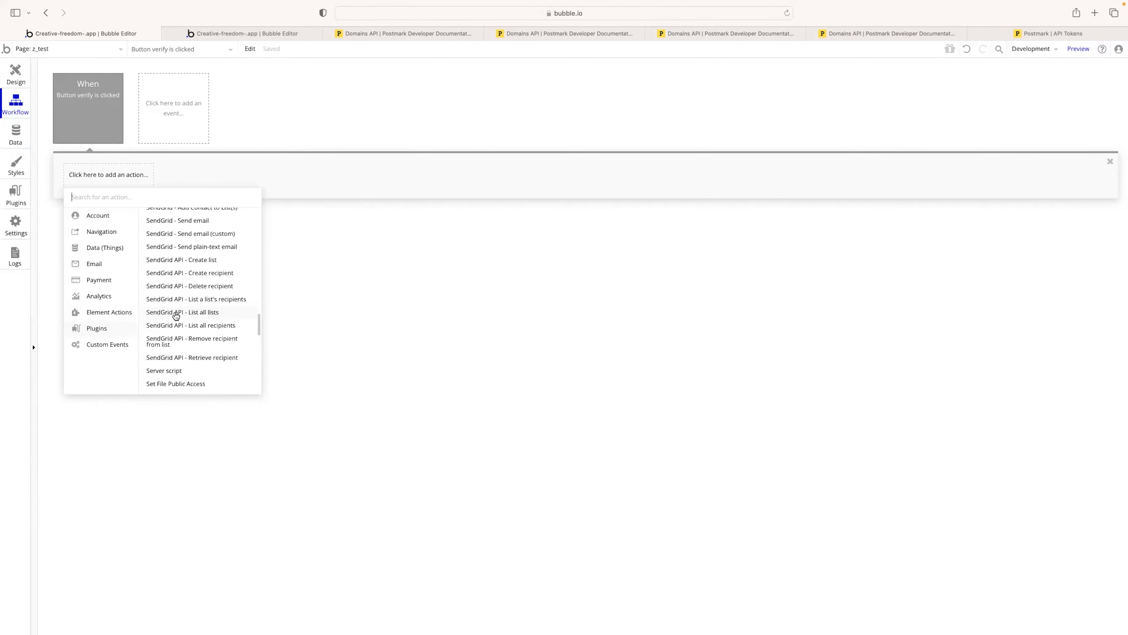
scroll(176, 315, up, 3)
scroll(176, 313, up, 2)
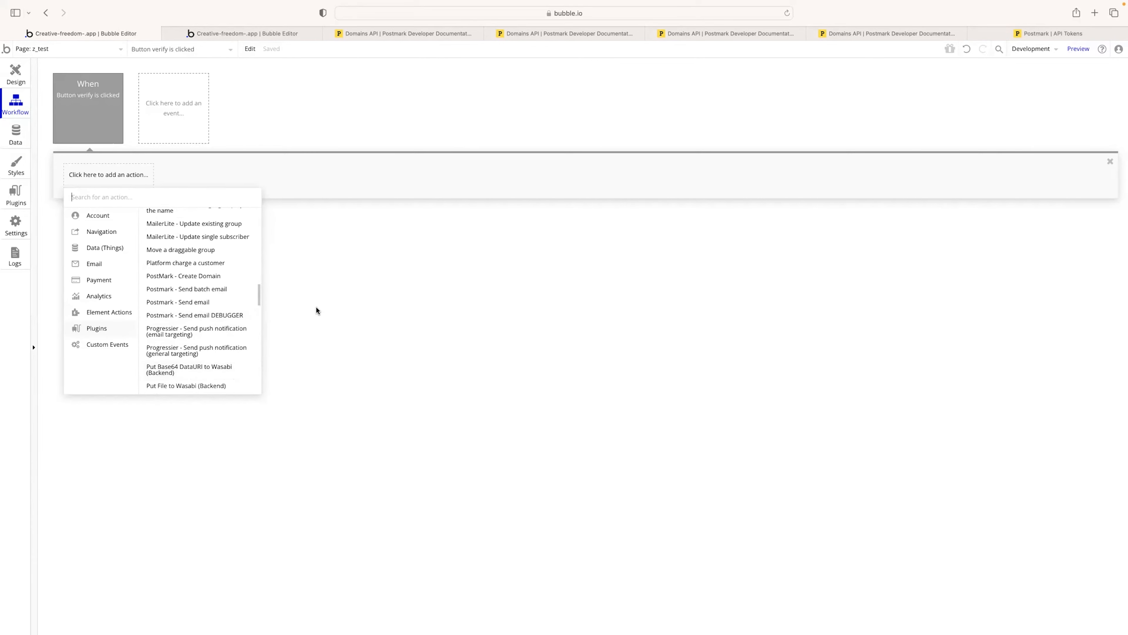
click(223, 277)
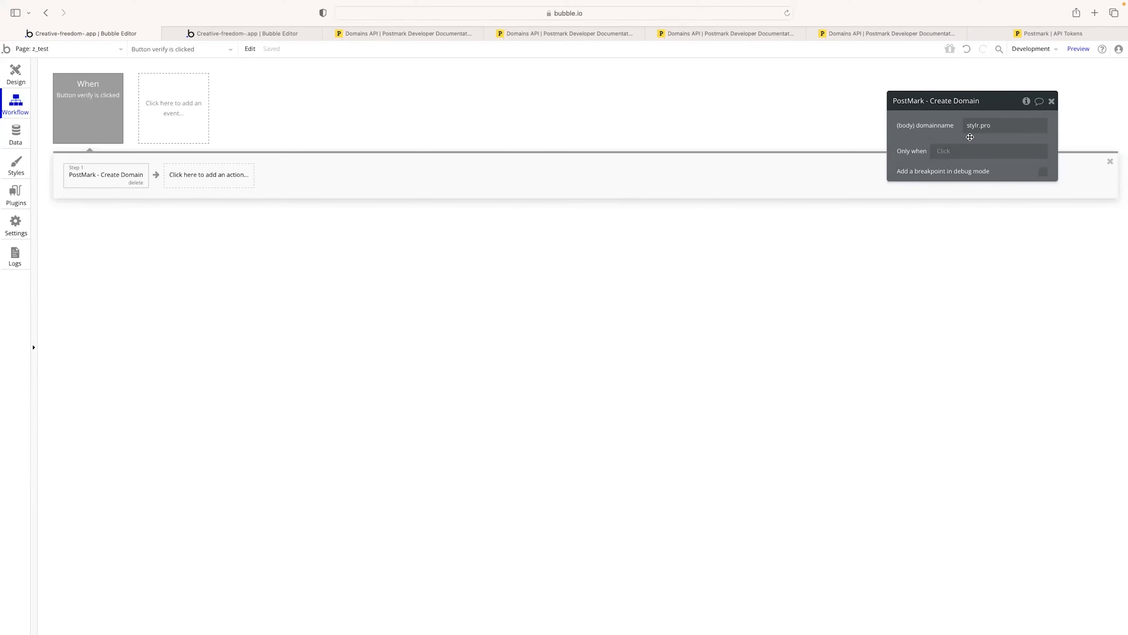
Step: Replace the Create Domain action's domainname with the dynamic value Input Email address from's value
drag(970, 137, 623, 172)
click(647, 161)
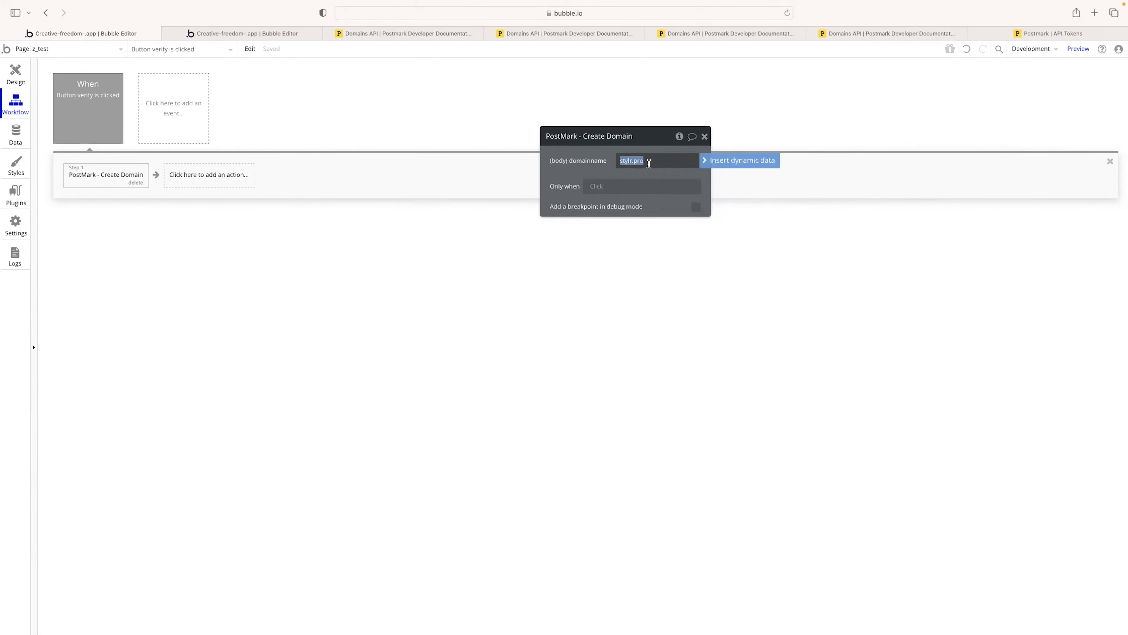
click(727, 165)
text(em)
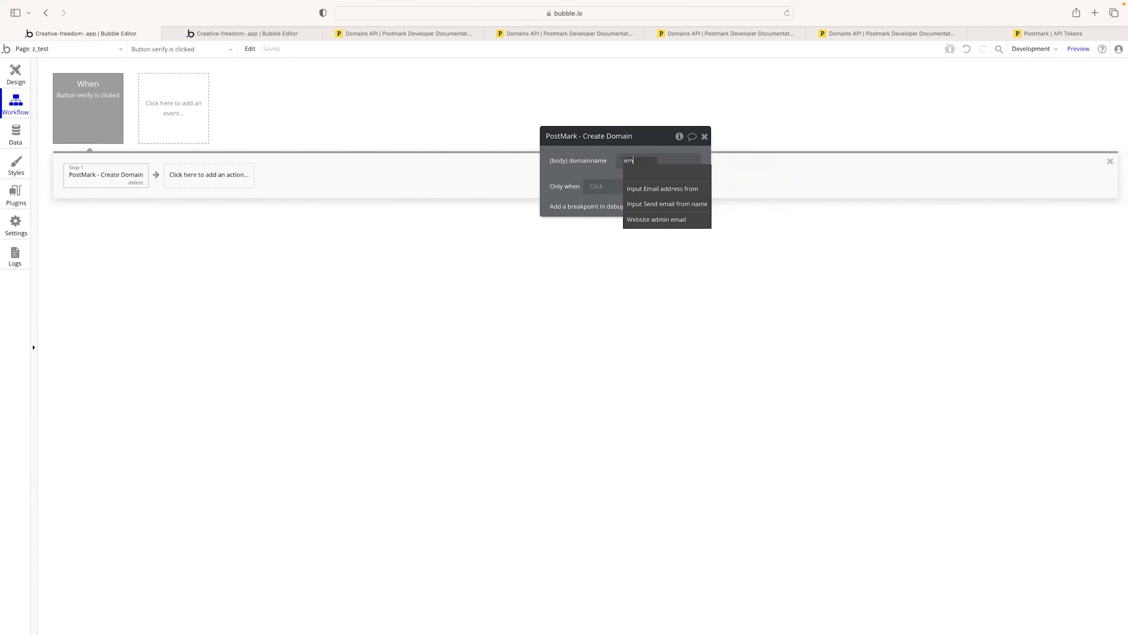
click(672, 188)
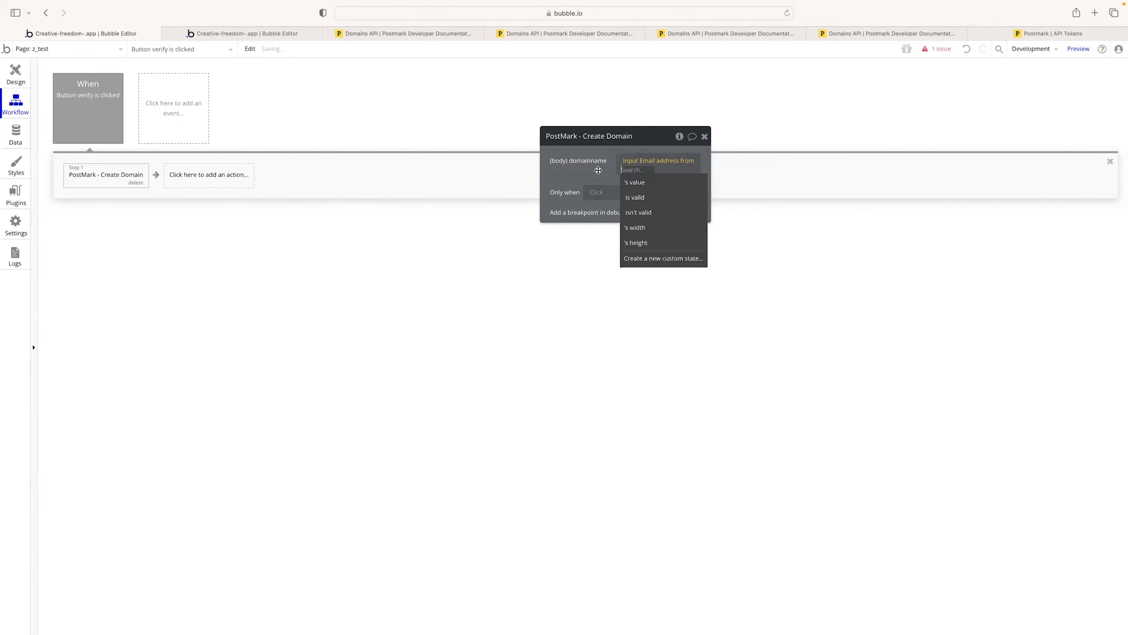
click(644, 190)
click(592, 178)
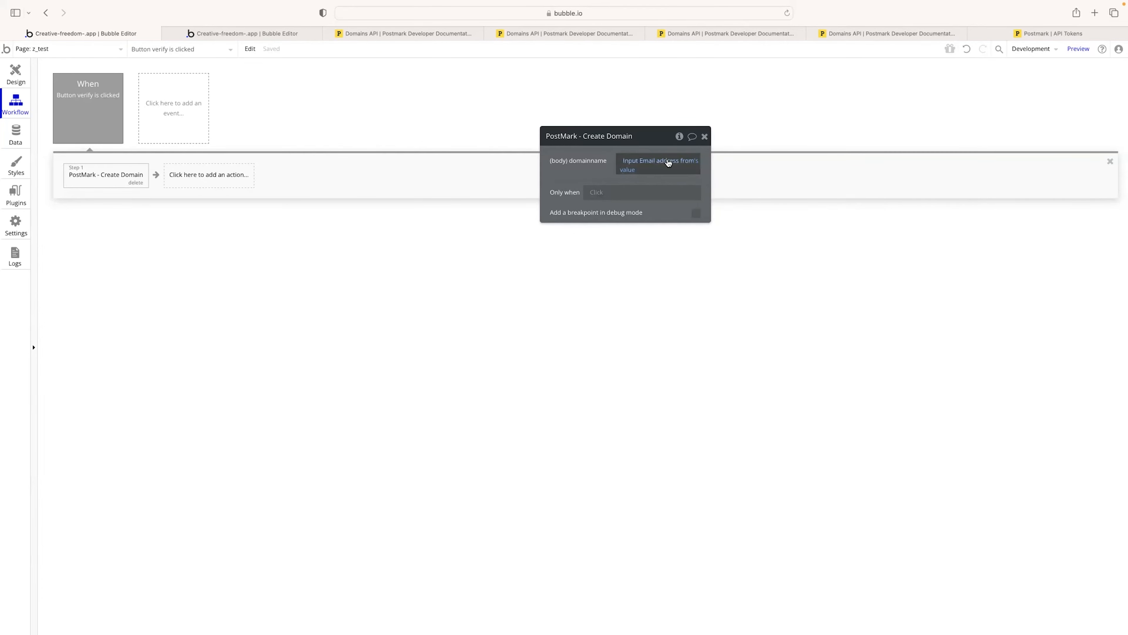
Step: Rename the Email address from input element on the z_test page as domain
mouse_move(669, 163)
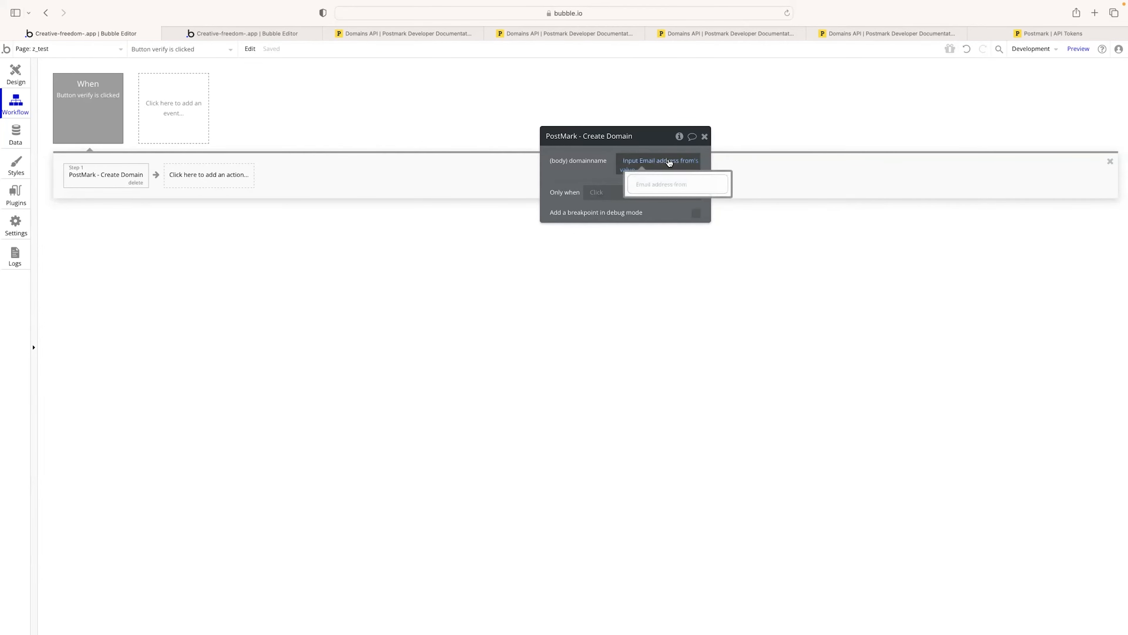
click(15, 71)
click(448, 126)
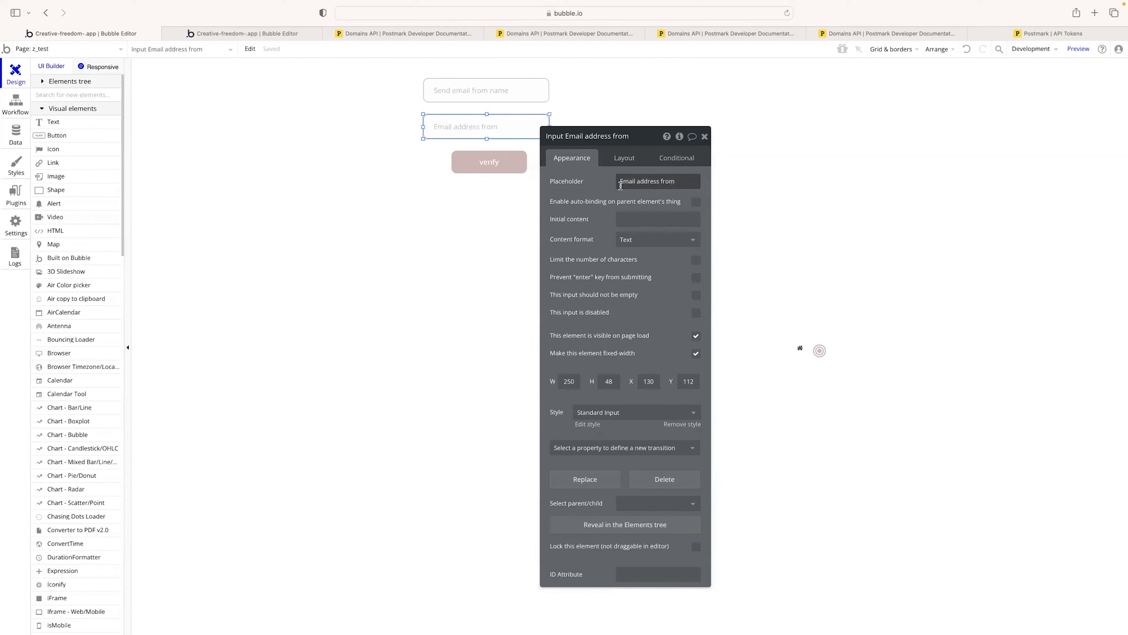
click(625, 140)
double_click(568, 137)
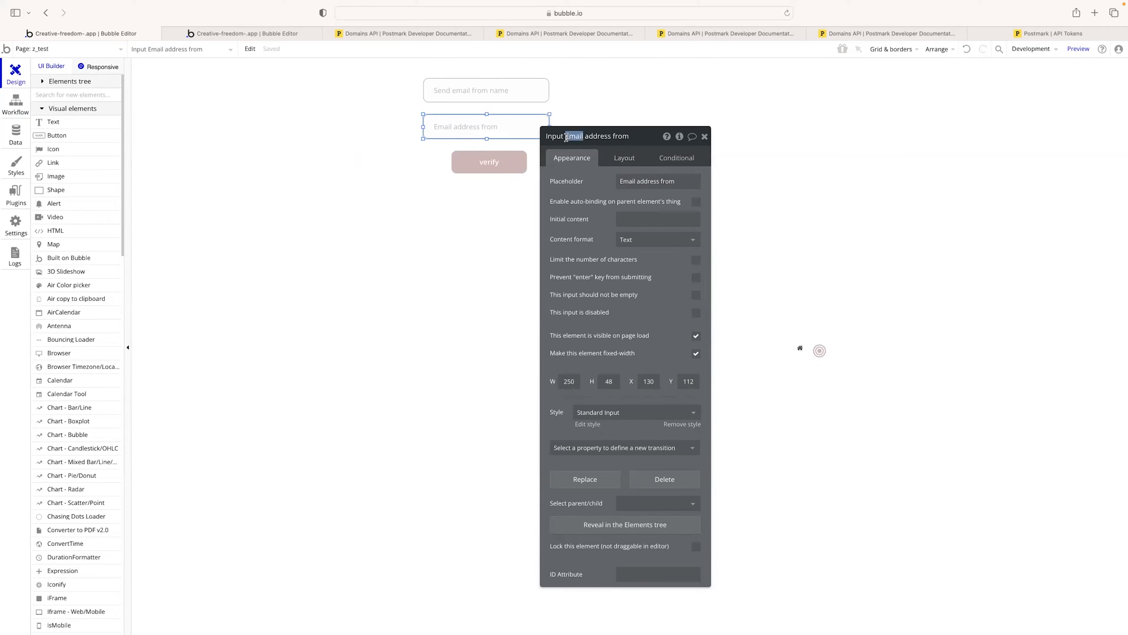
key(super+a)
text(domain)
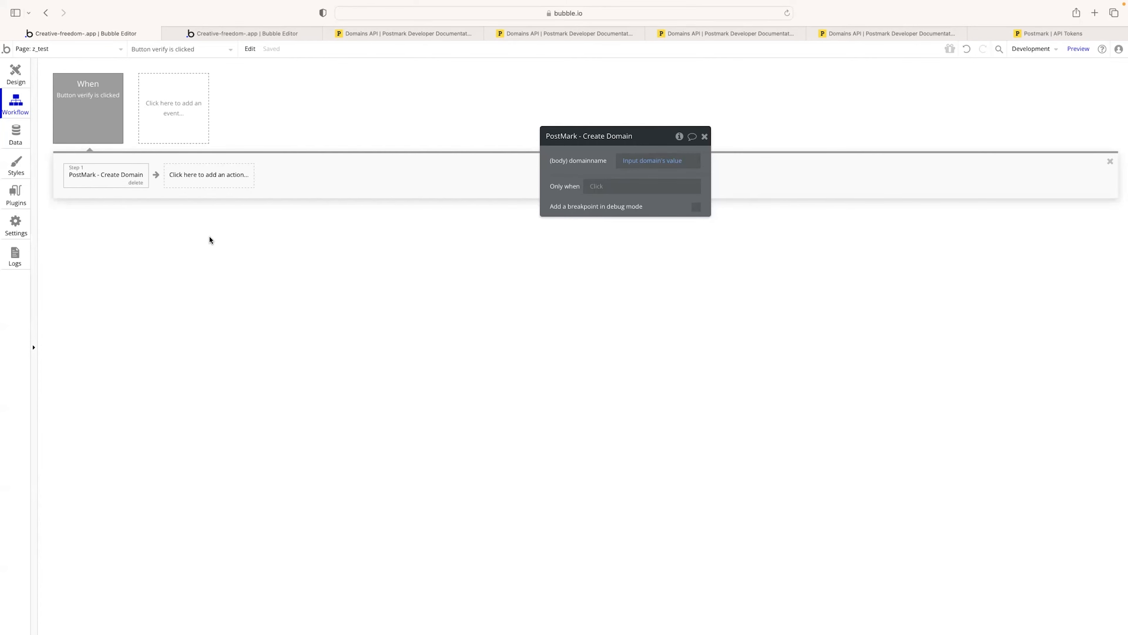
Step: Add a Make changes to current user action after the PostMark - Create Domain step
click(194, 183)
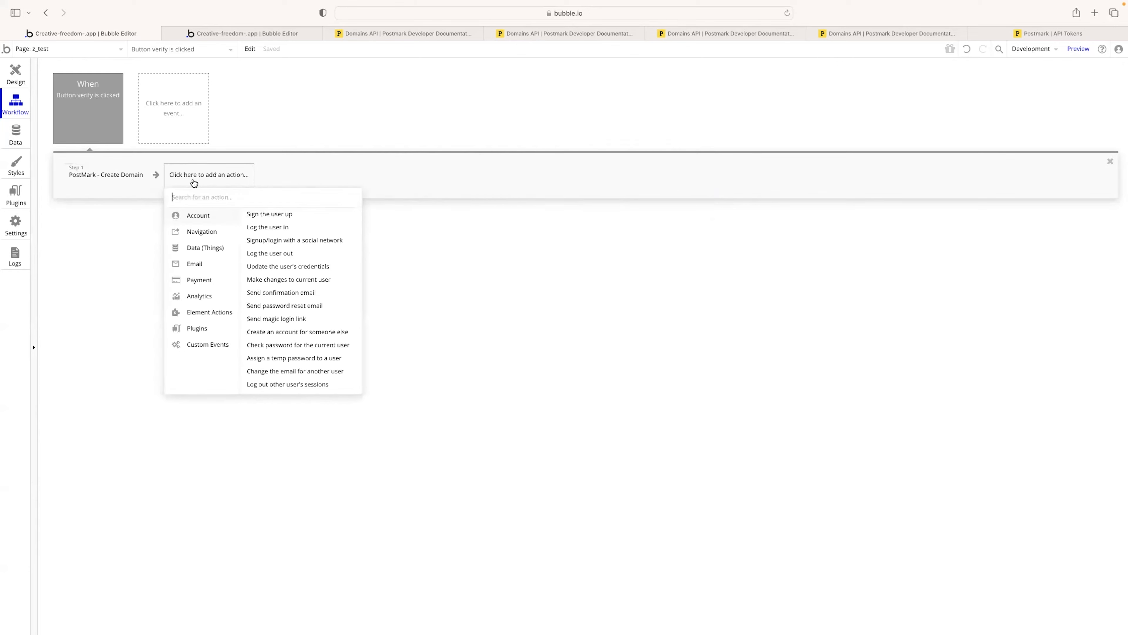
text(make)
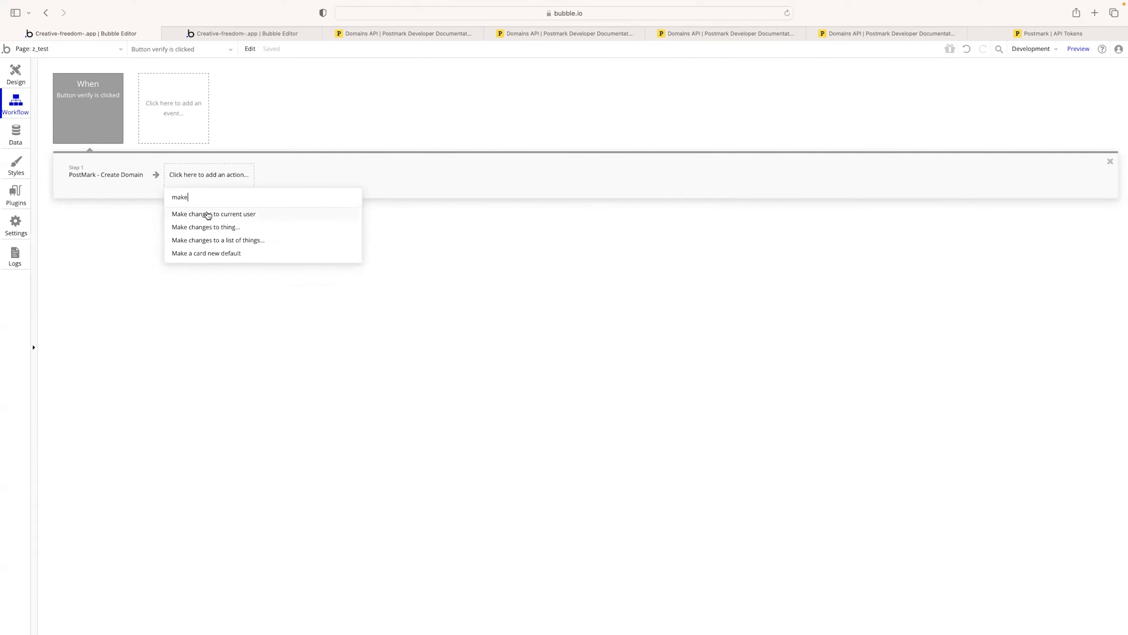
click(207, 214)
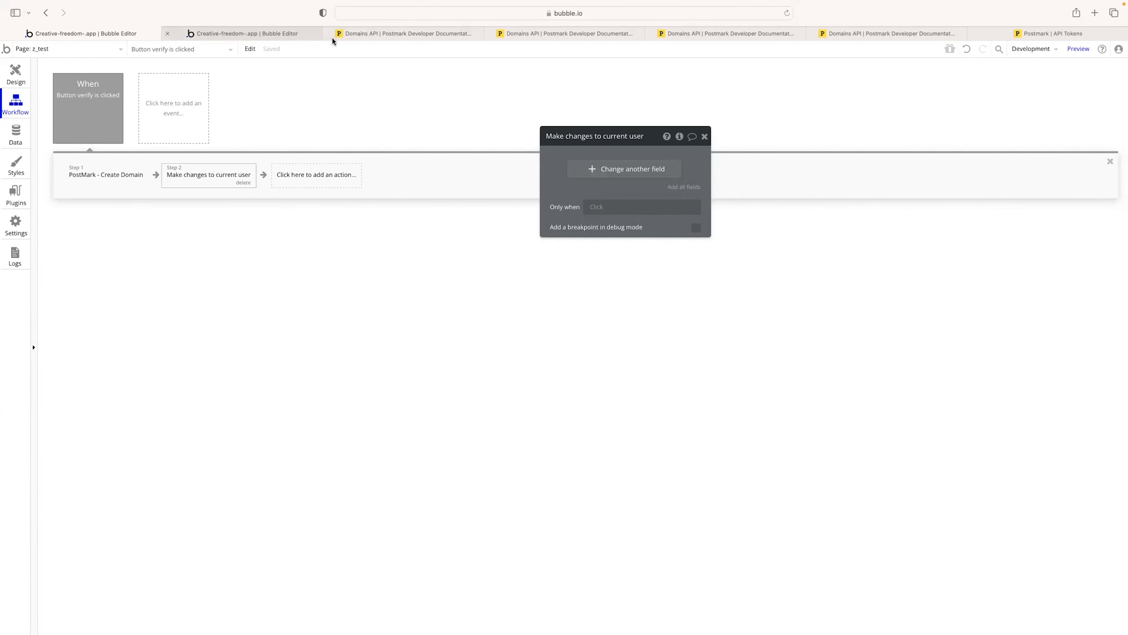
Step: Switch to the other Bubble editor page and open the Make changes to current user action in the verify button's workflow
click(393, 34)
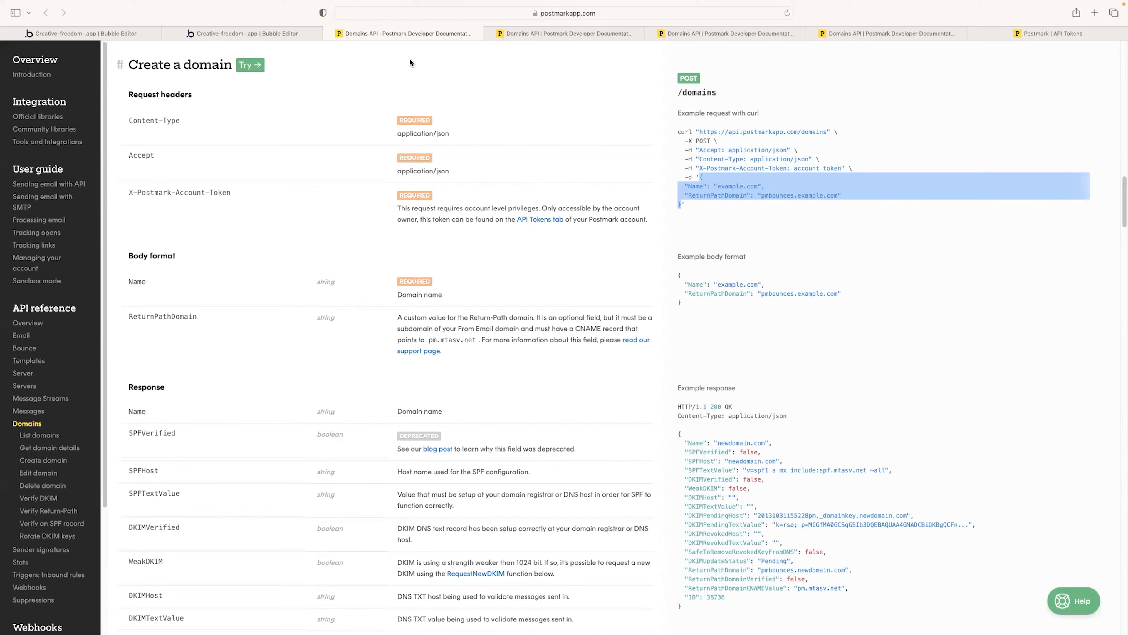
click(236, 34)
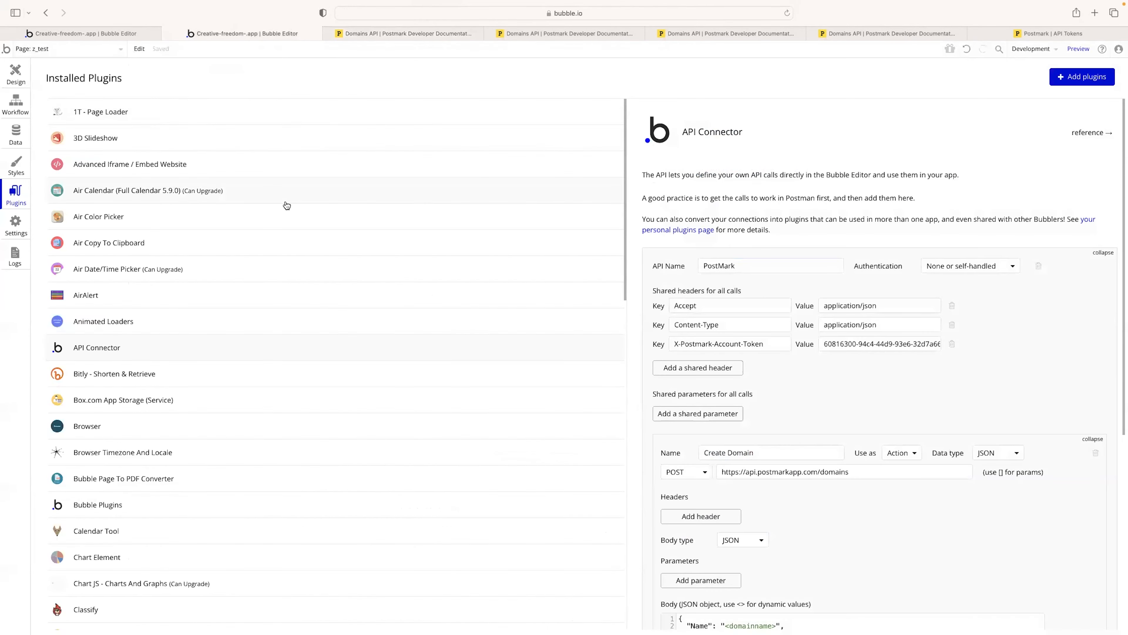
click(17, 113)
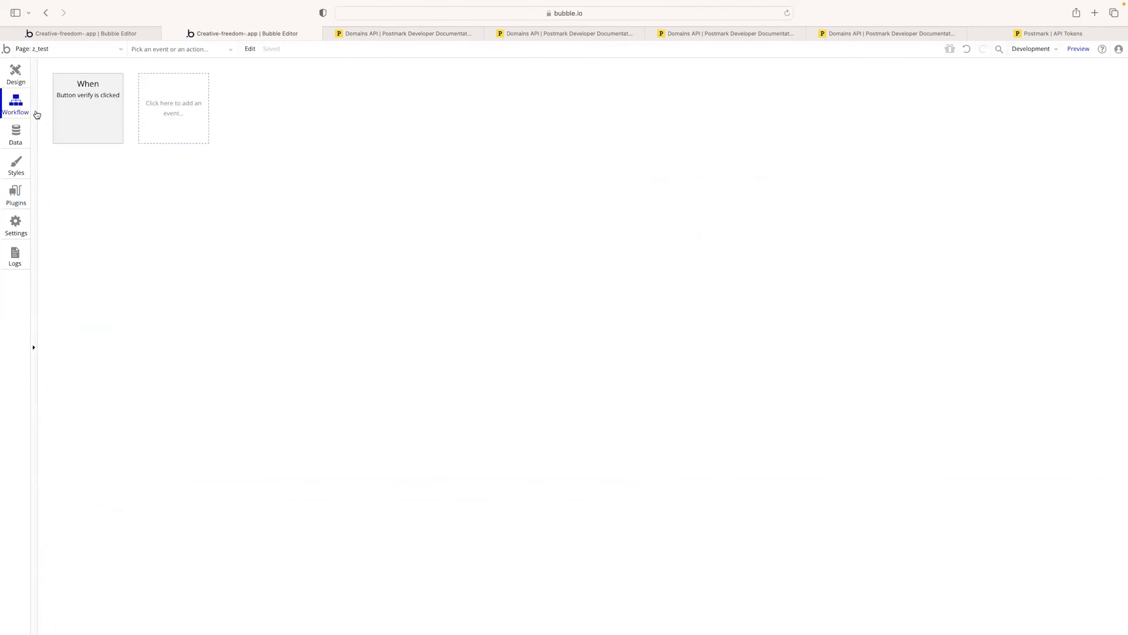
click(101, 117)
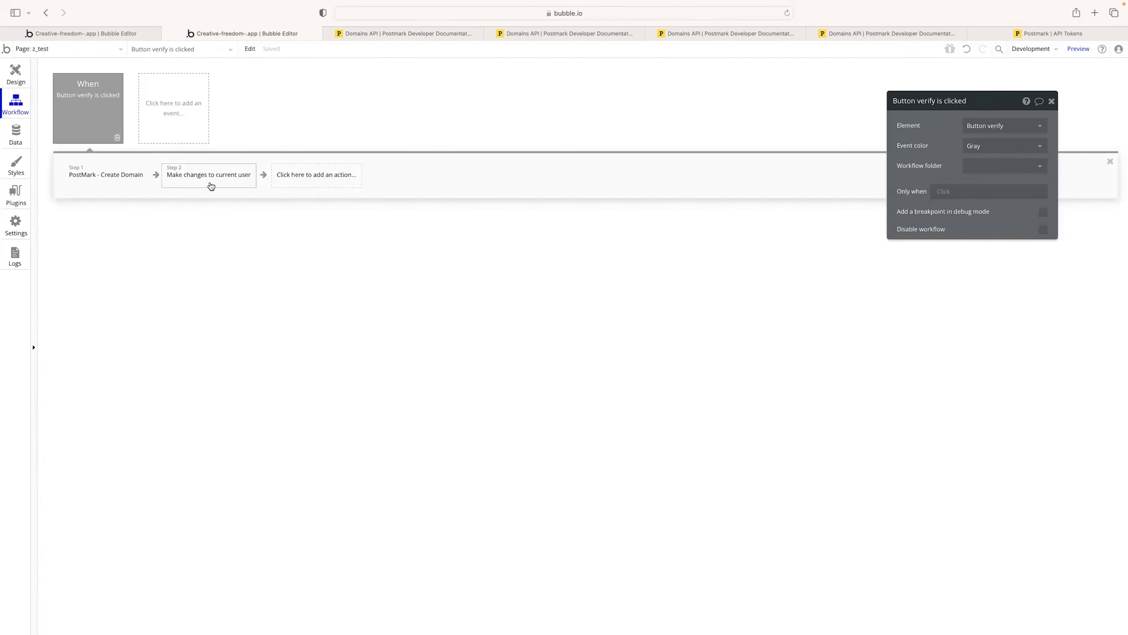
click(211, 186)
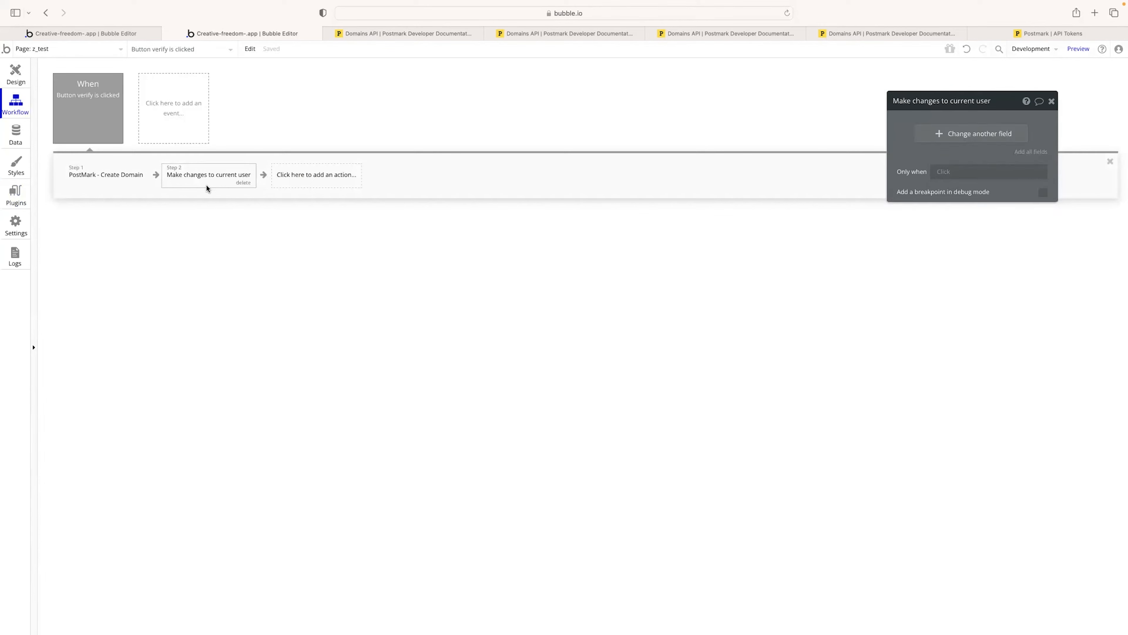
Step: Add a field change to the Make changes to current user action using a new text field named domain_id
click(966, 135)
click(906, 131)
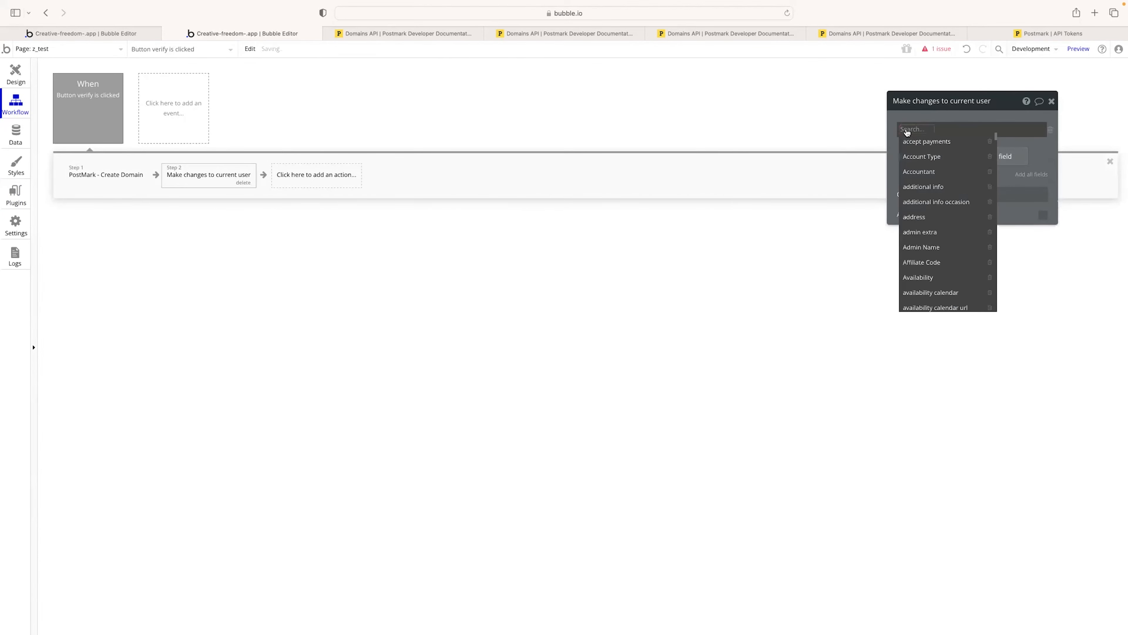
text(domain_id)
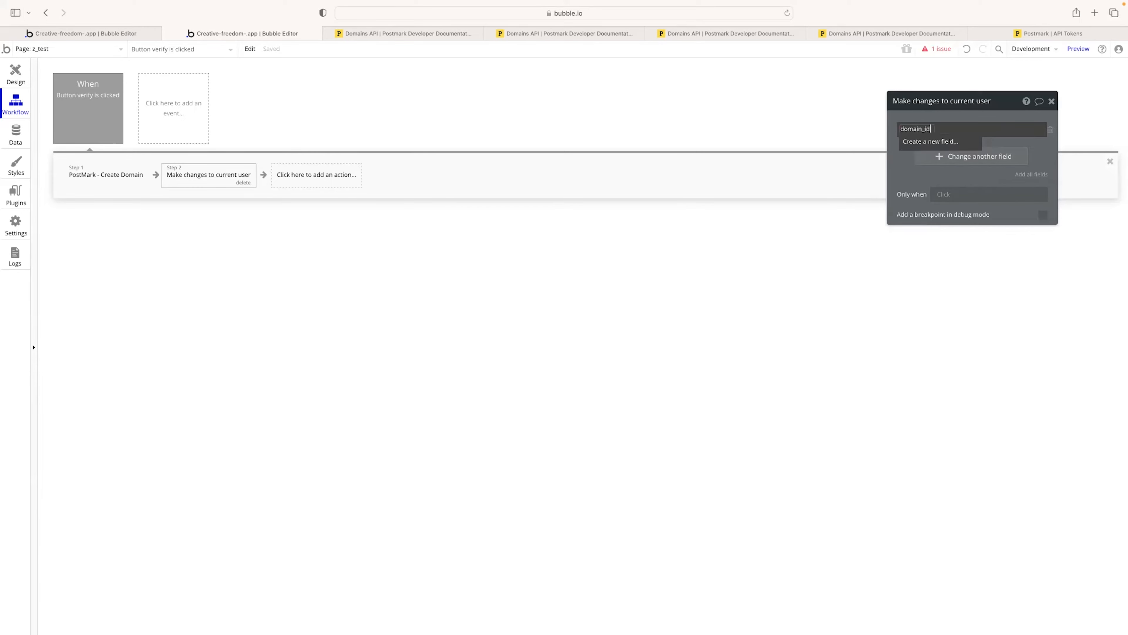
key(Return)
click(602, 141)
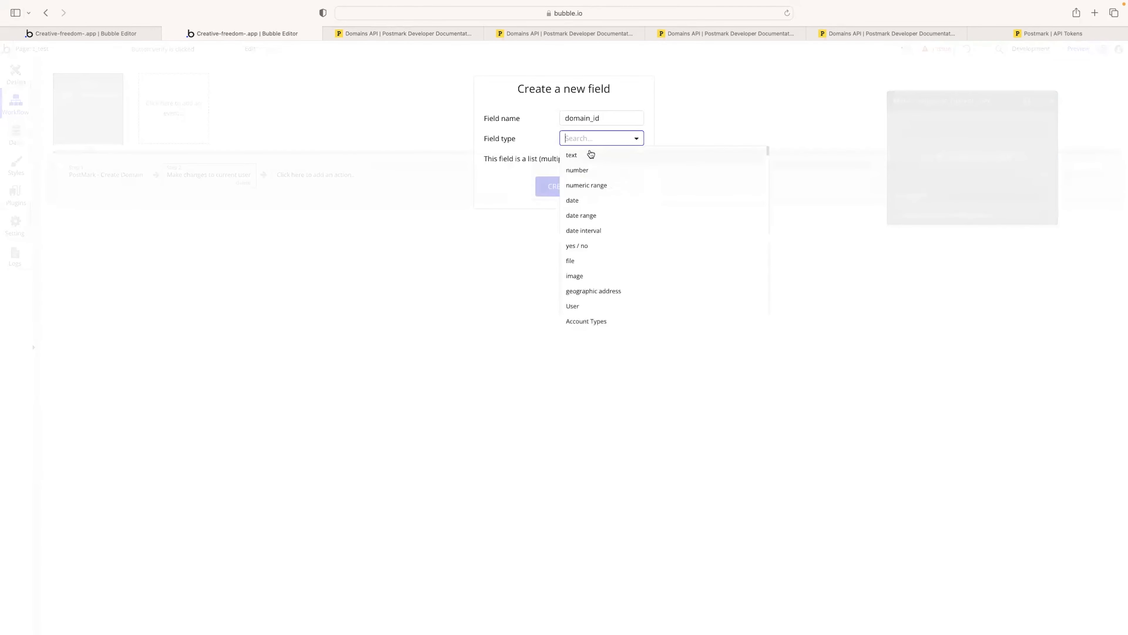
click(587, 155)
click(558, 193)
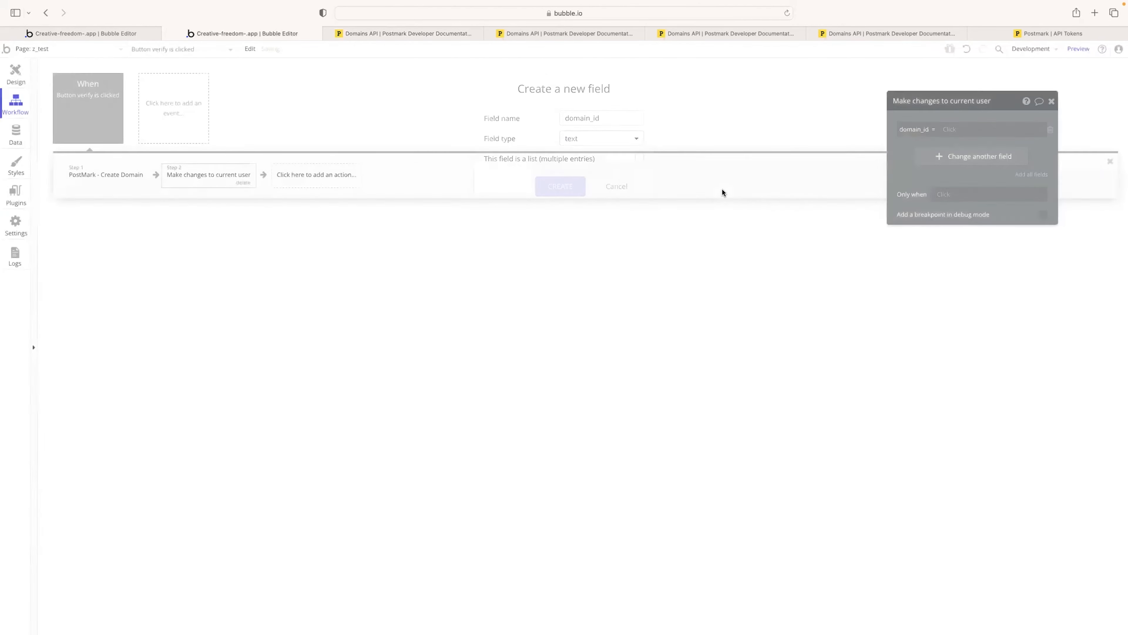
Step: Set domain_id to the ID from the result of step 1 (PostMark - Create Domain)
click(952, 135)
click(968, 171)
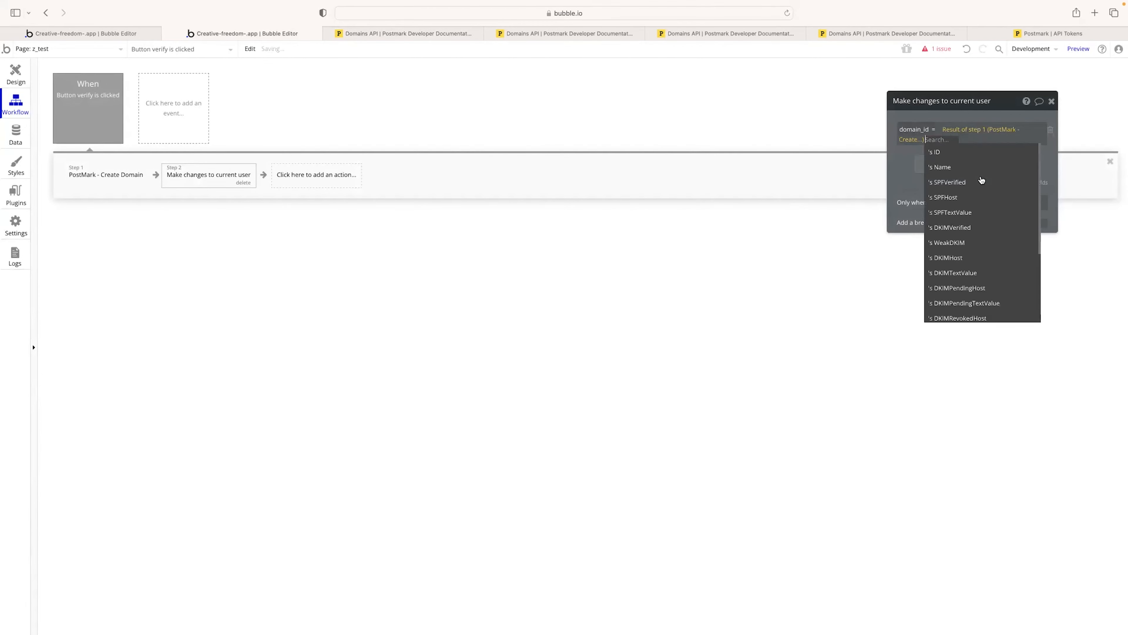
click(965, 156)
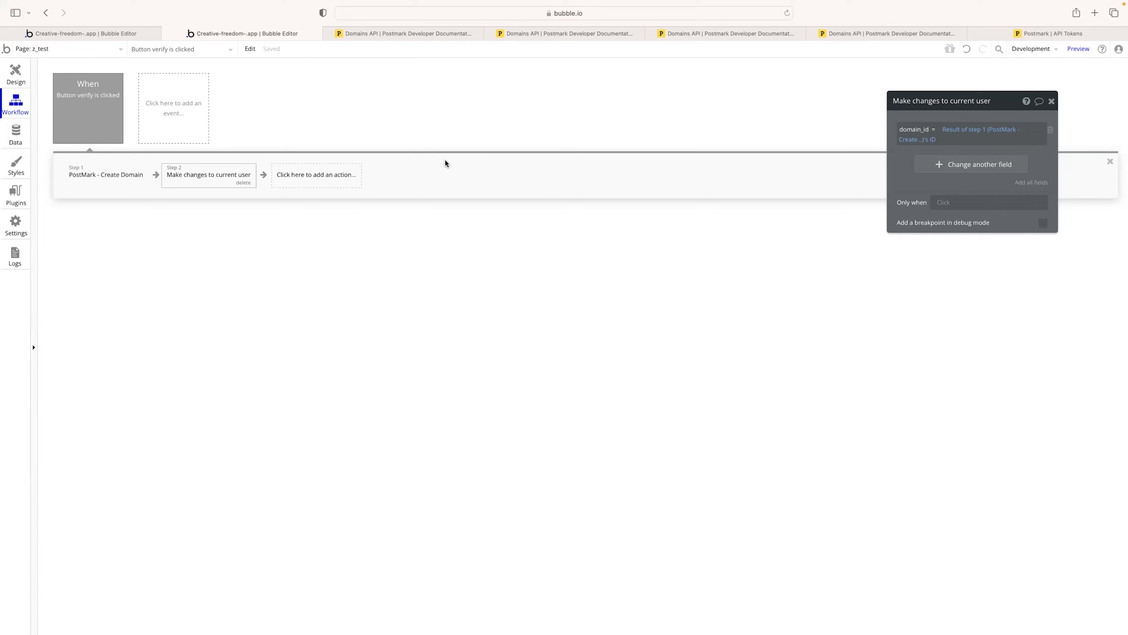
Step: Add another field change to the action and copy the SPFTextValue name from Postmark's Create a domain example response
click(352, 33)
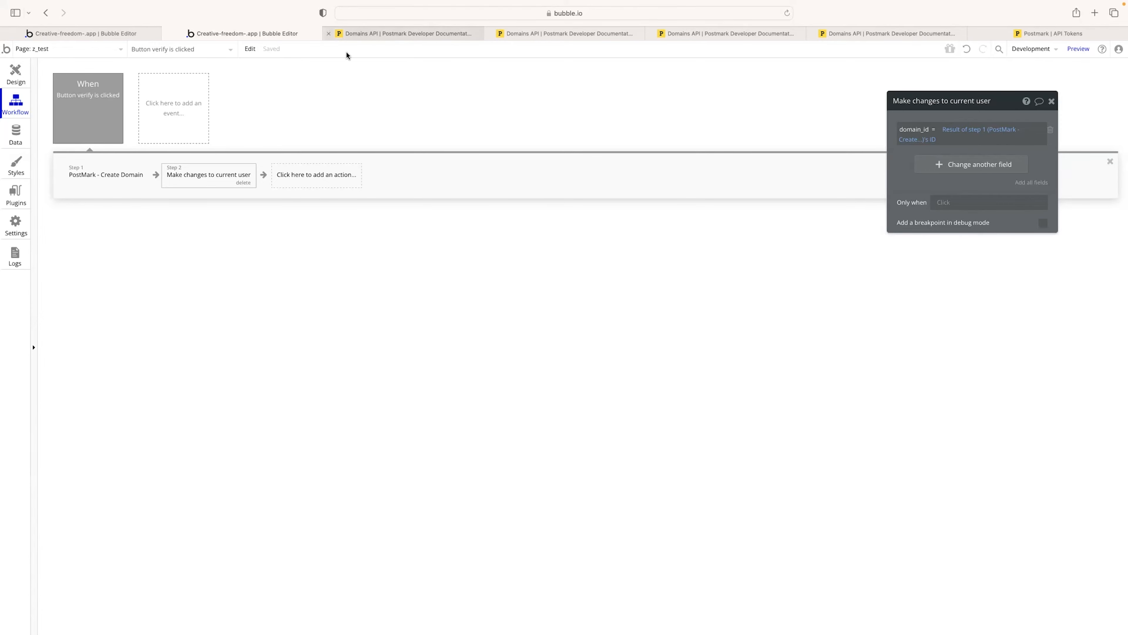
click(900, 273)
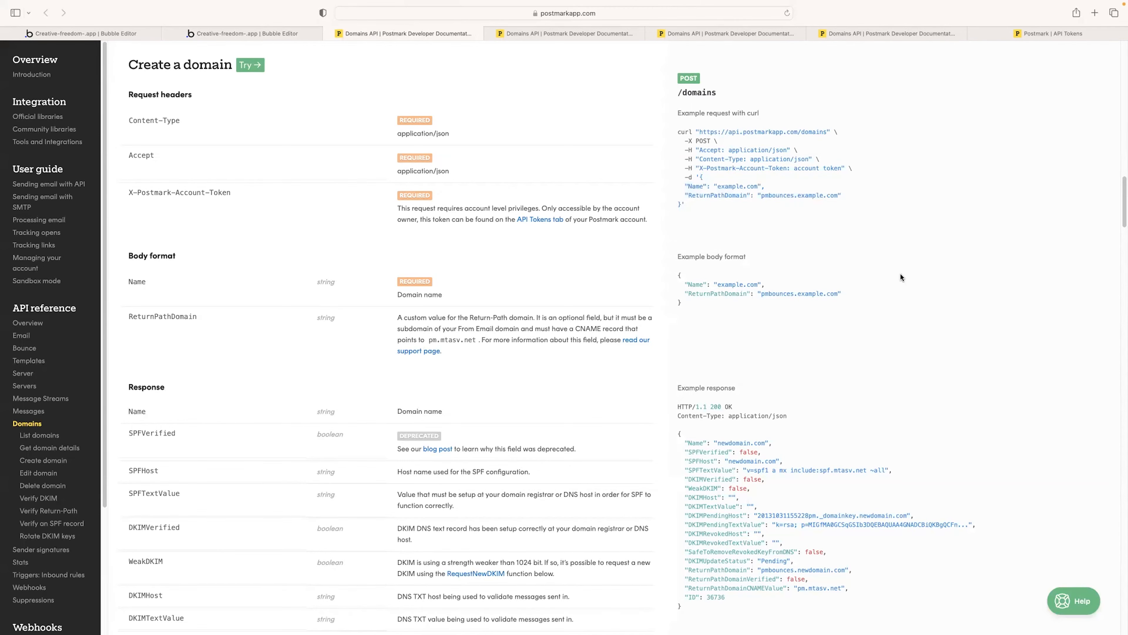
scroll(900, 275, down, 8)
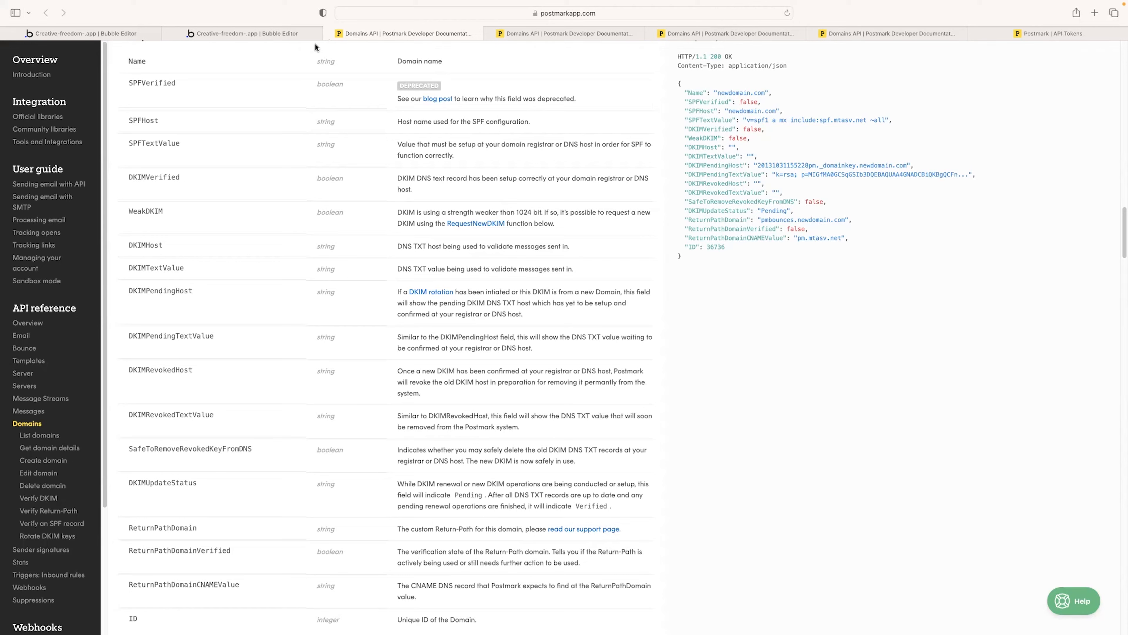
click(248, 33)
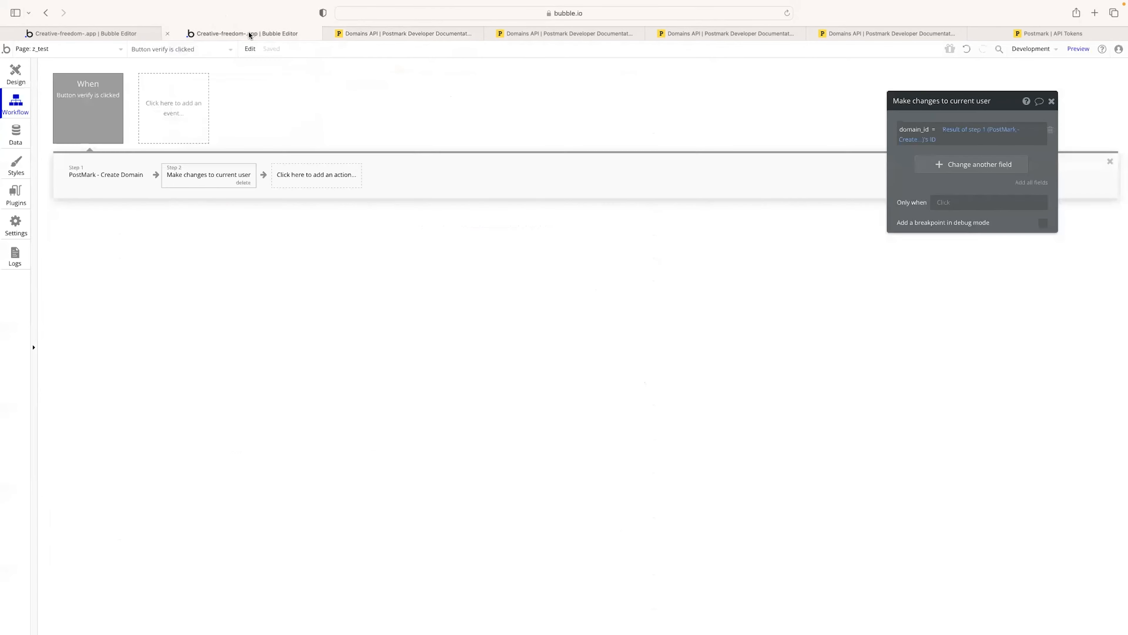
click(986, 171)
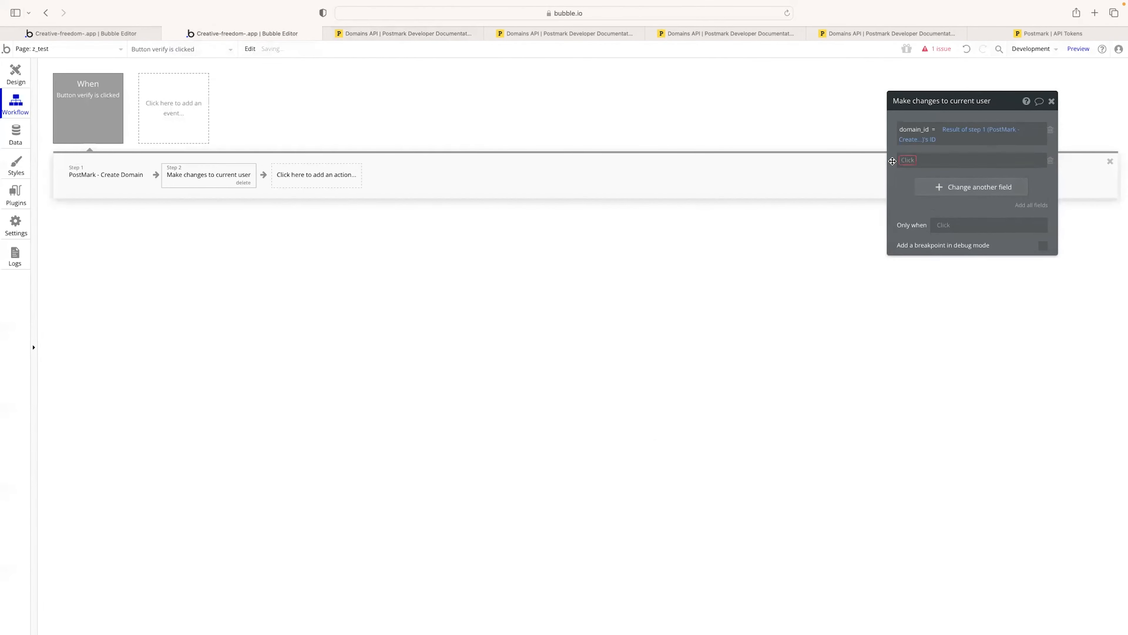
click(361, 37)
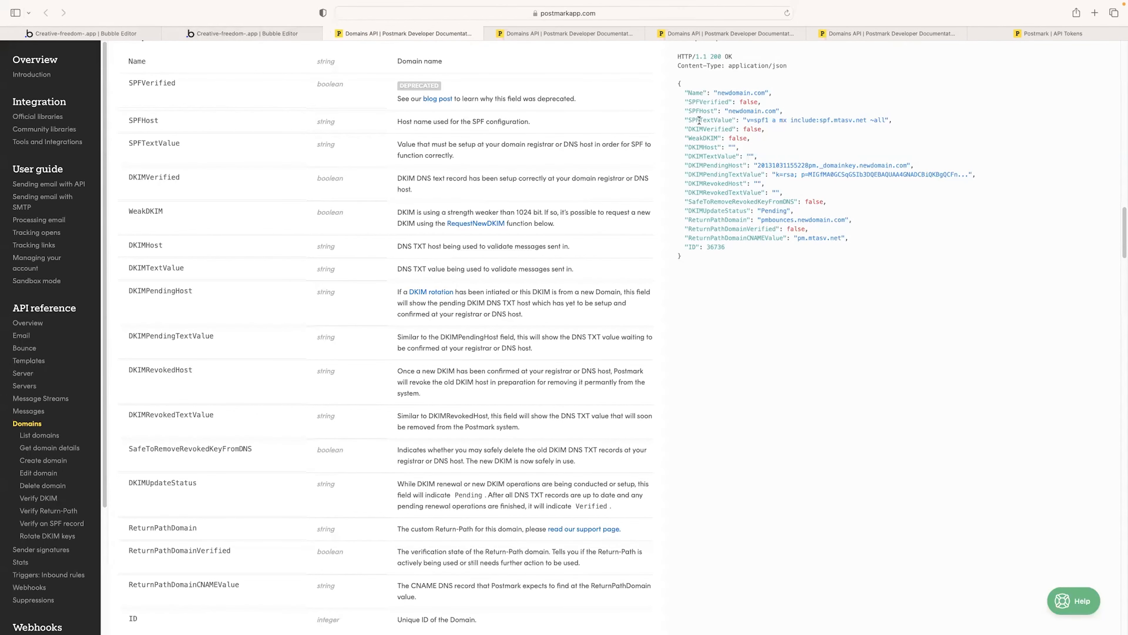
drag(688, 119, 730, 120)
key(super+c)
Step: Create a text field named SPFTextValue for the new field change in the Make changes to current user action
click(301, 33)
key(super+v)
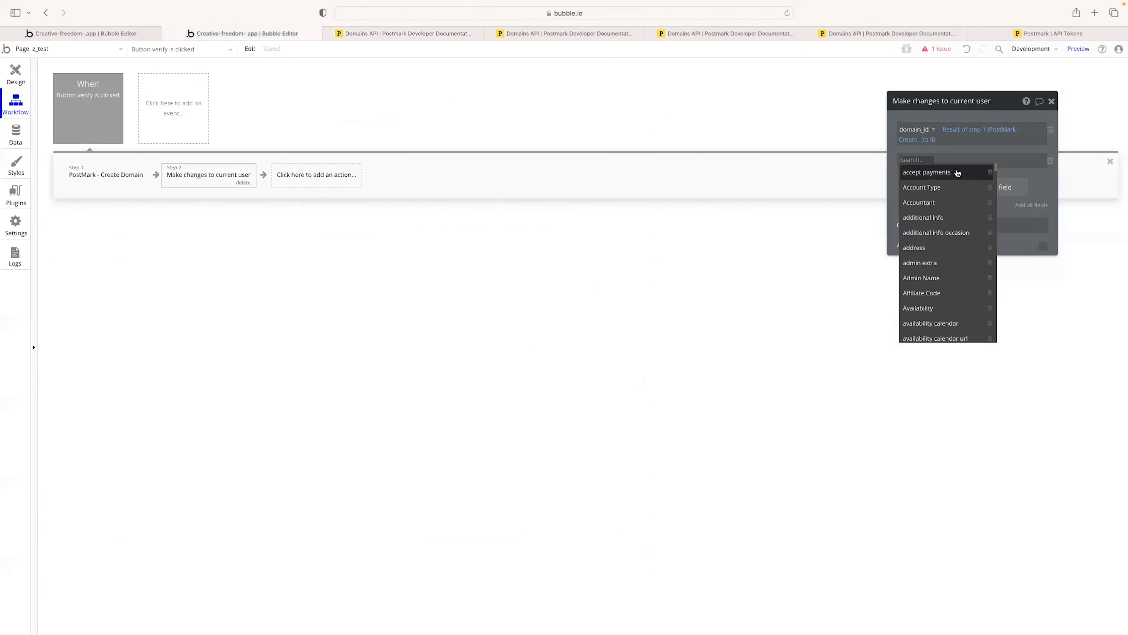
click(932, 172)
click(577, 138)
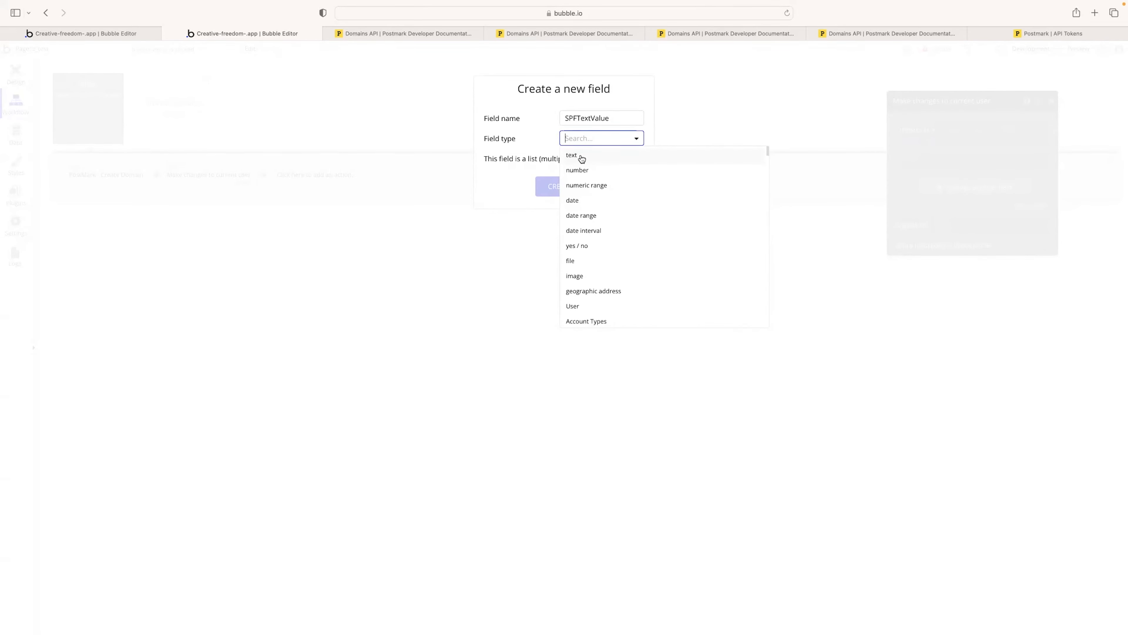
click(581, 157)
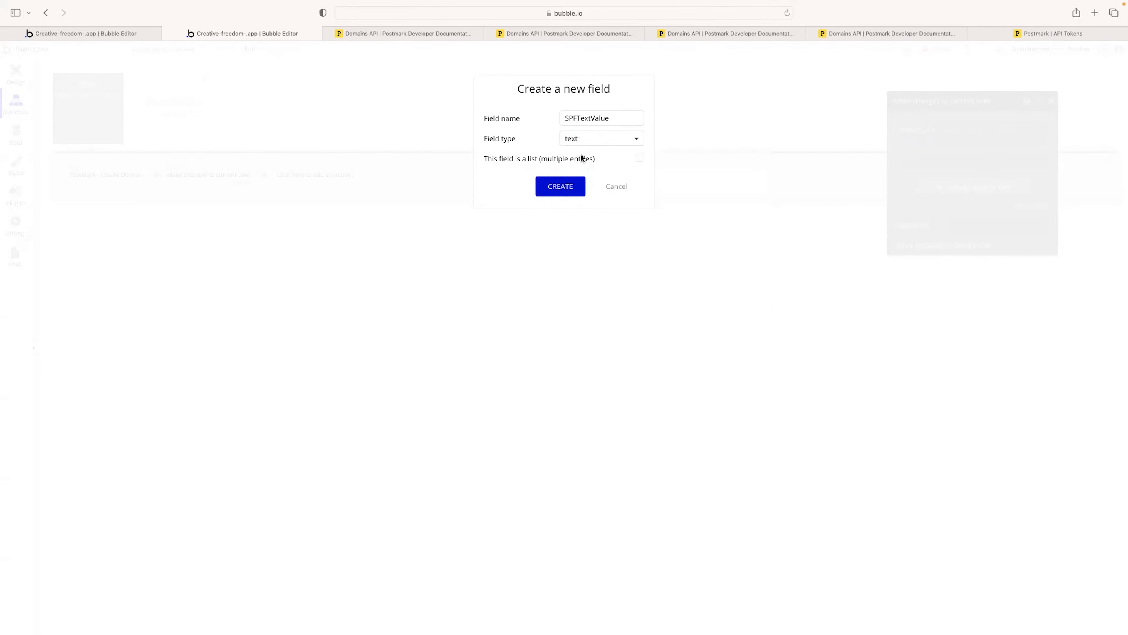
click(556, 185)
Step: Set SPFTextValue to the SPFTextValue from the result of step 1 (PostMark - Create Domain)
click(960, 161)
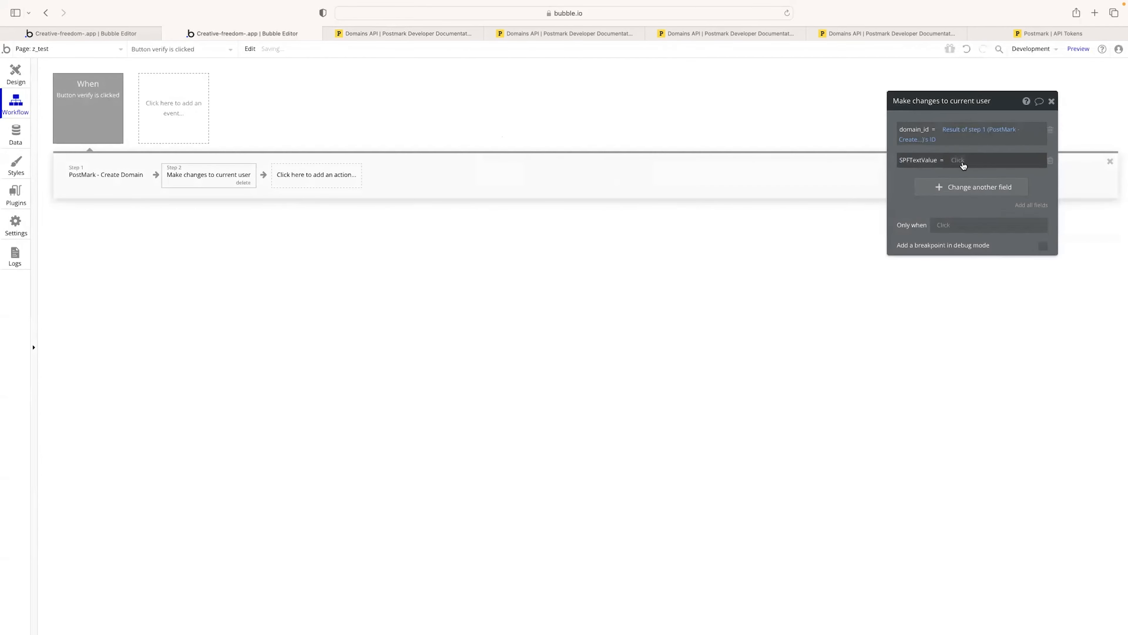
click(971, 204)
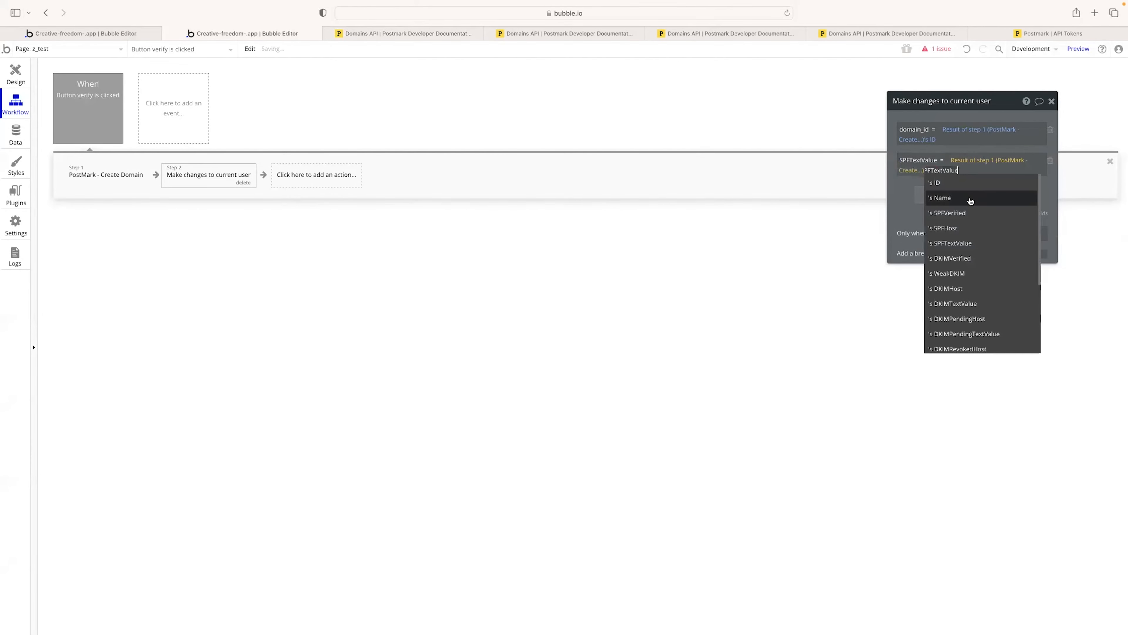
key(super+v)
click(974, 186)
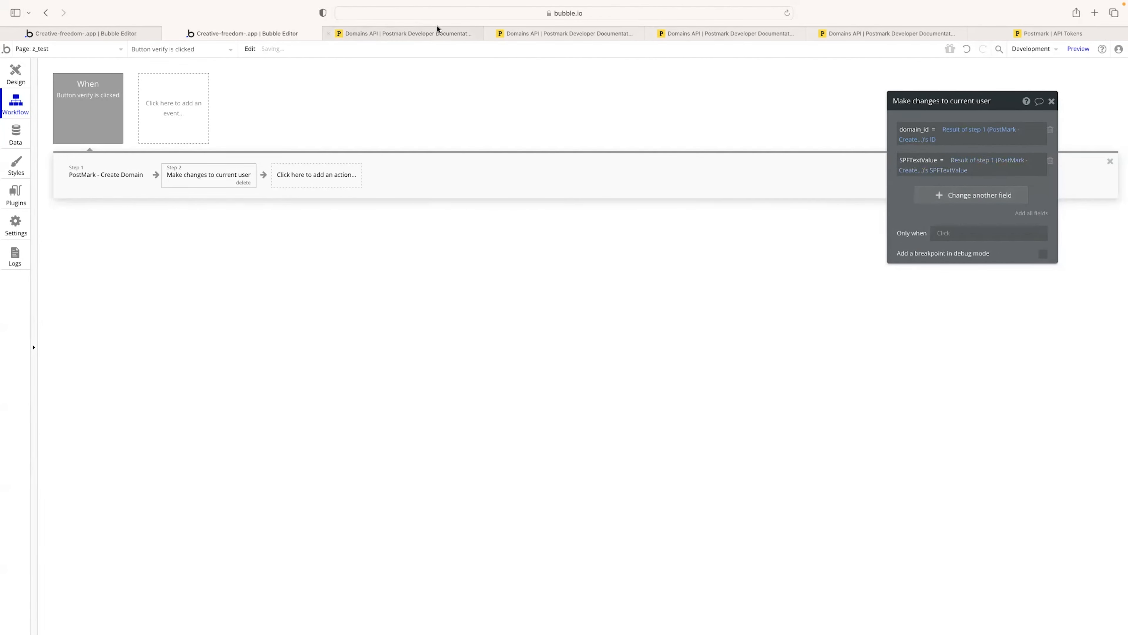
Step: Copy the DKIMPendingHost name from Postmark's Create a domain example response
click(439, 33)
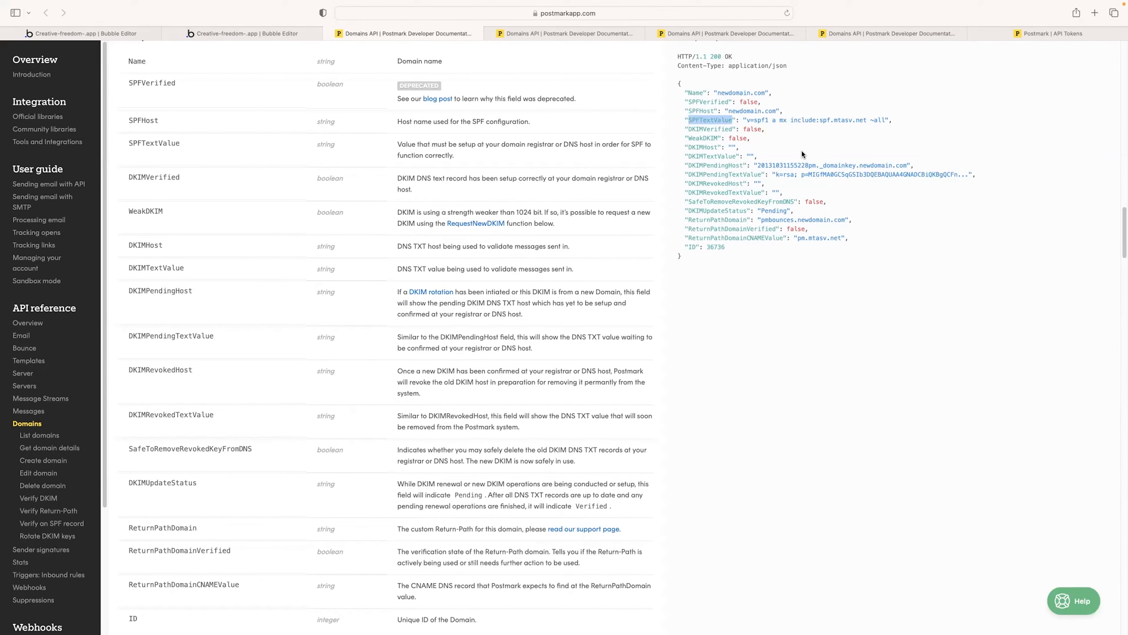
click(707, 154)
double_click(692, 163)
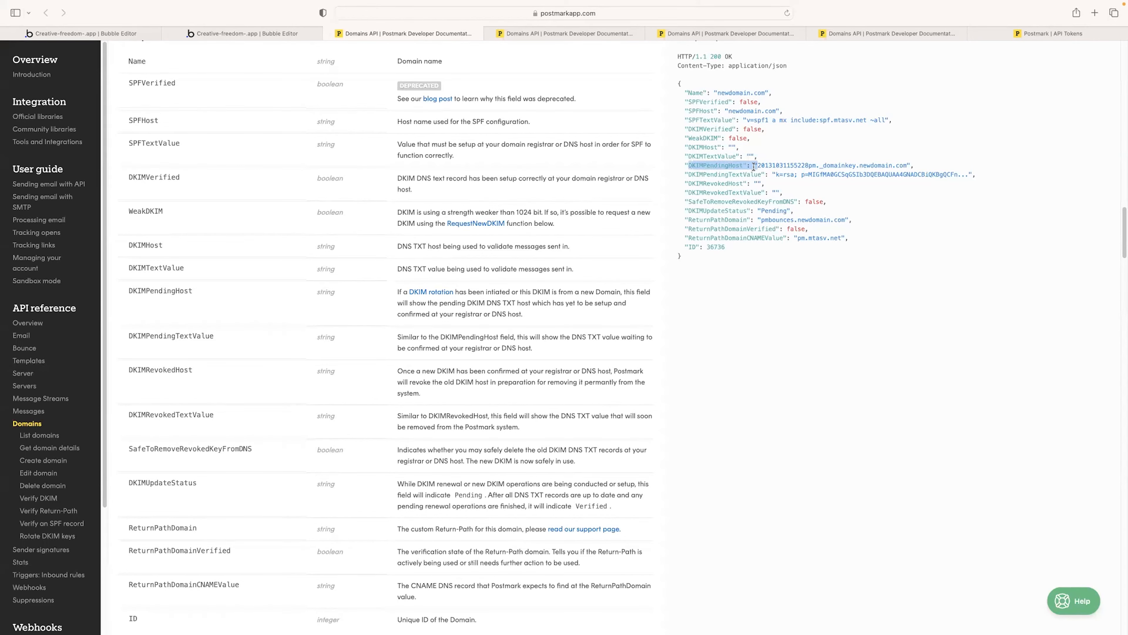
Step: Add another field change to the Make changes to current user action using a new text field named DKIMPendingHost
click(265, 33)
click(952, 199)
click(917, 193)
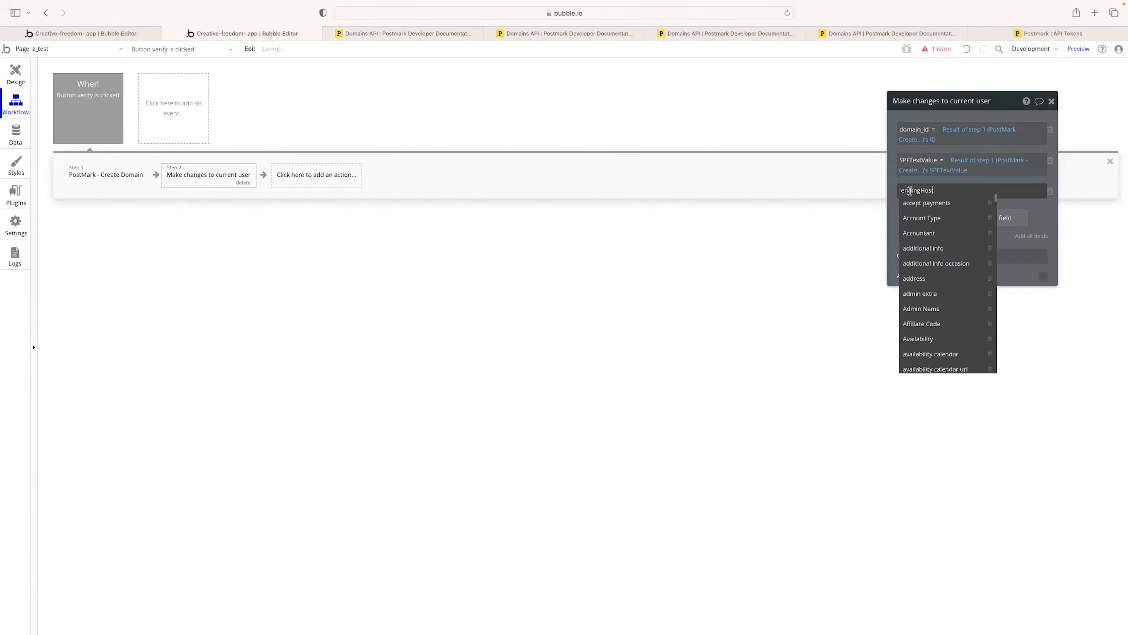
key(ctrl+v)
click(948, 201)
click(606, 142)
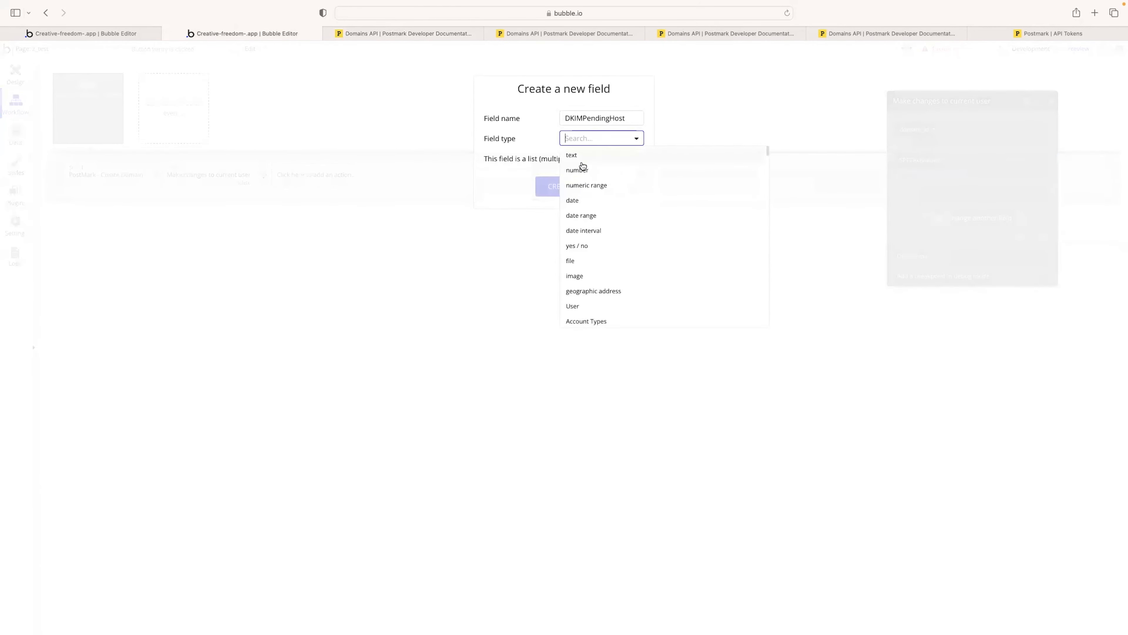
click(577, 156)
click(561, 186)
Step: Set DKIMPendingHost to the DKIMPendingHost from the result of step 1 (PostMark - Create Domain)
click(970, 196)
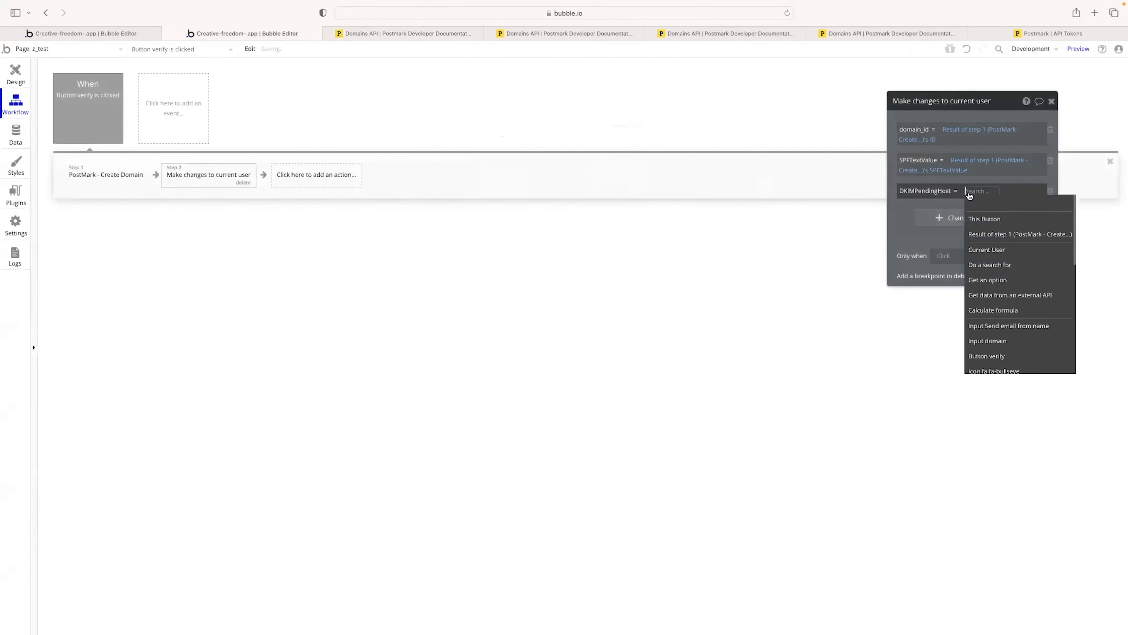
click(973, 234)
click(972, 216)
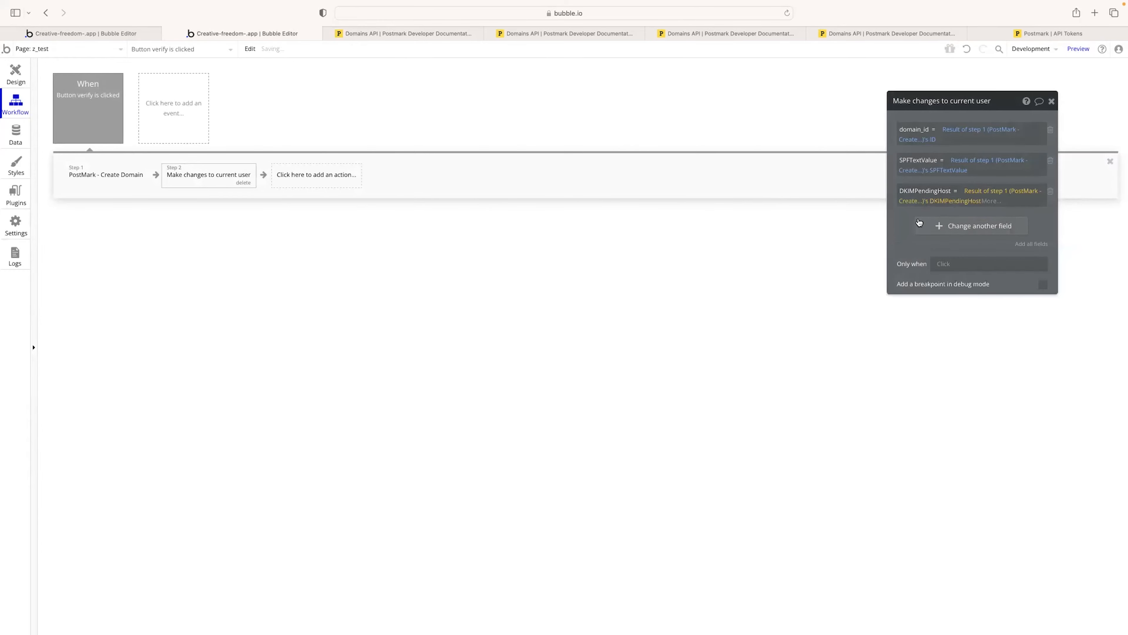
Step: Copy the DKIMPendingTextValue name from Postmark's Create a domain example response
click(388, 32)
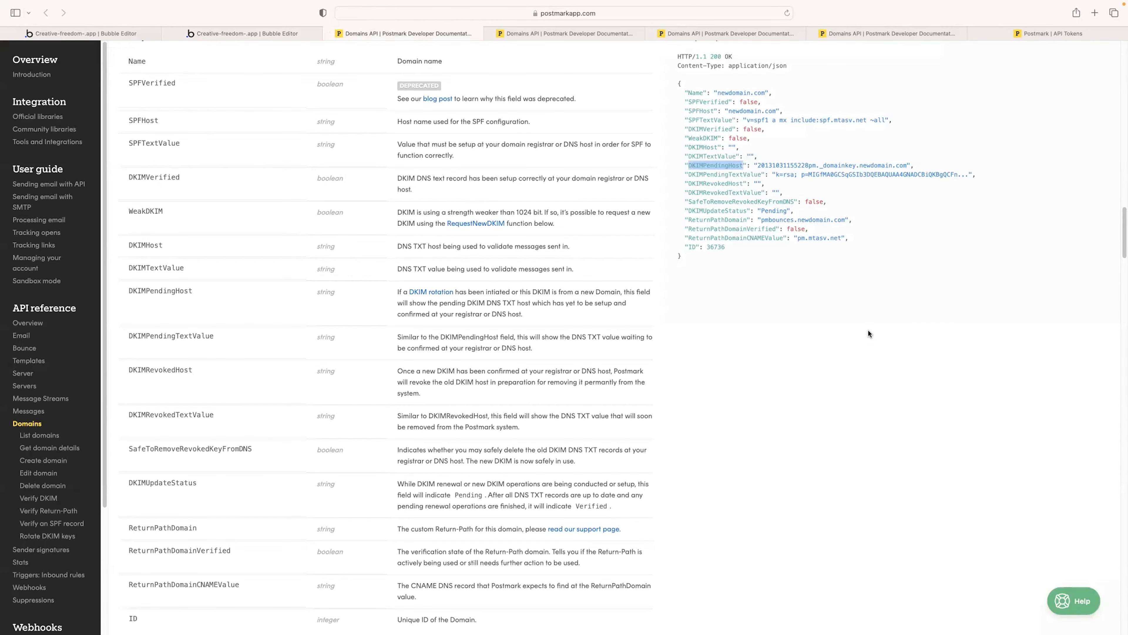
click(689, 175)
drag(689, 174, 762, 174)
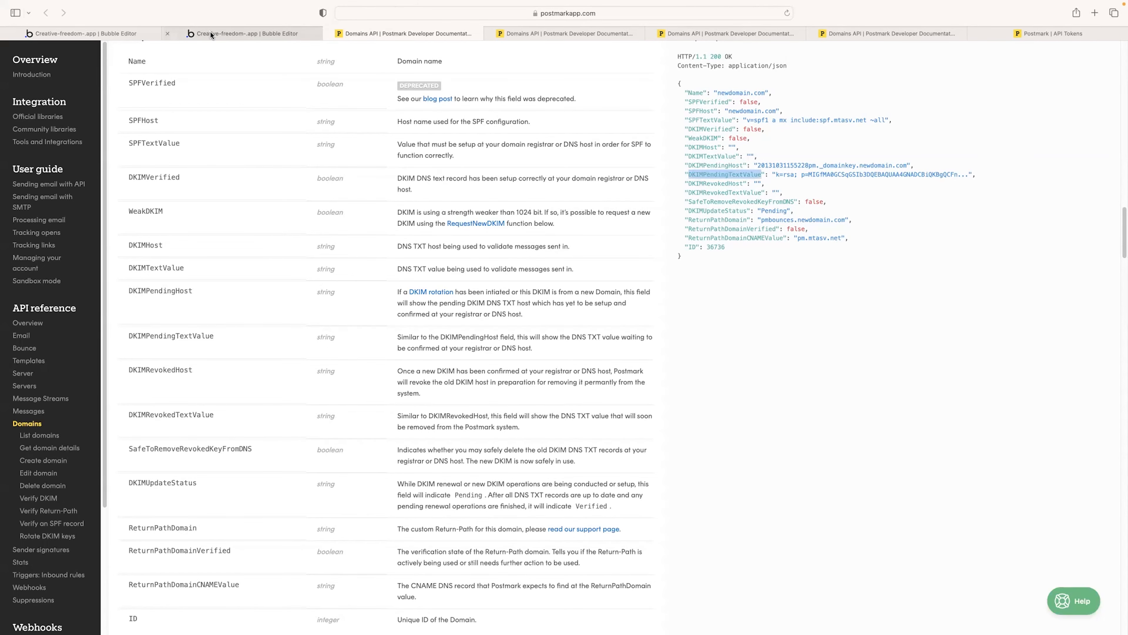
Step: In Bubble, add another field change to the Make changes to current user action using a new text field named DKIMPendingTextValue
click(231, 32)
click(979, 224)
click(917, 221)
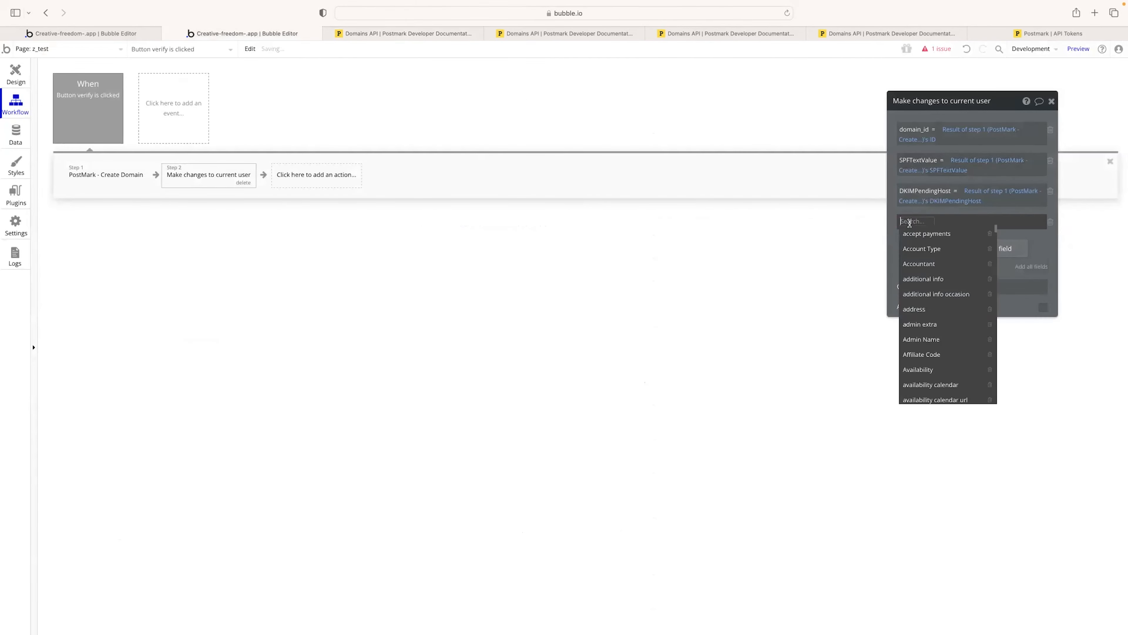
key(super+v)
click(922, 235)
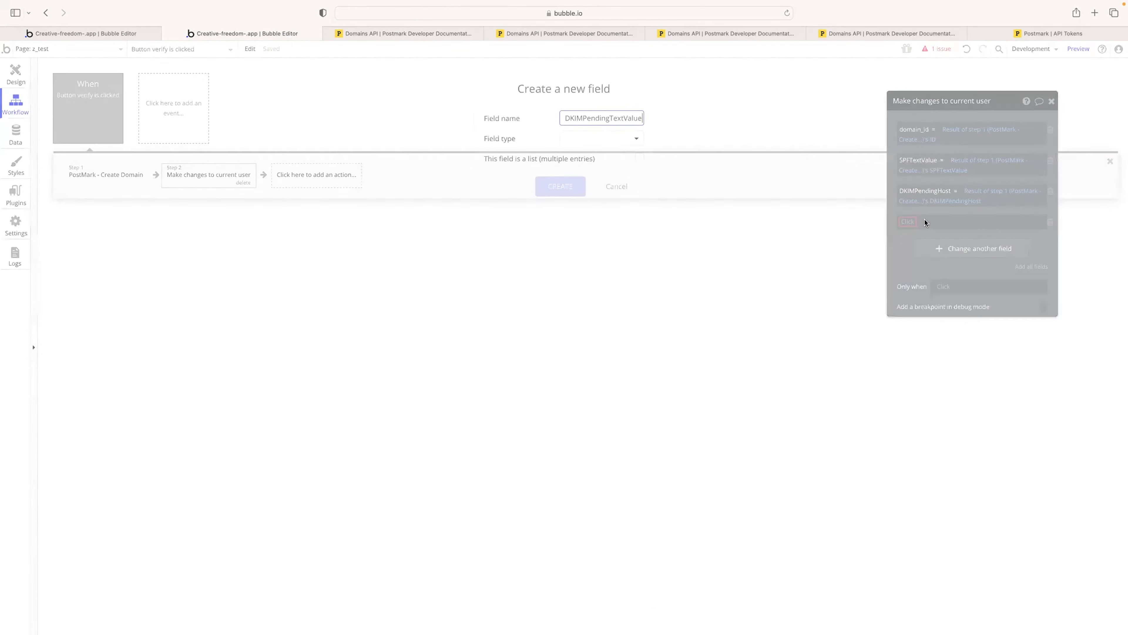
click(599, 138)
click(595, 153)
click(562, 184)
Step: Set DKIMPendingTextValue to the DKIMPendingTextValue from the result of step 1 (PostMark - Create Domain)
click(986, 221)
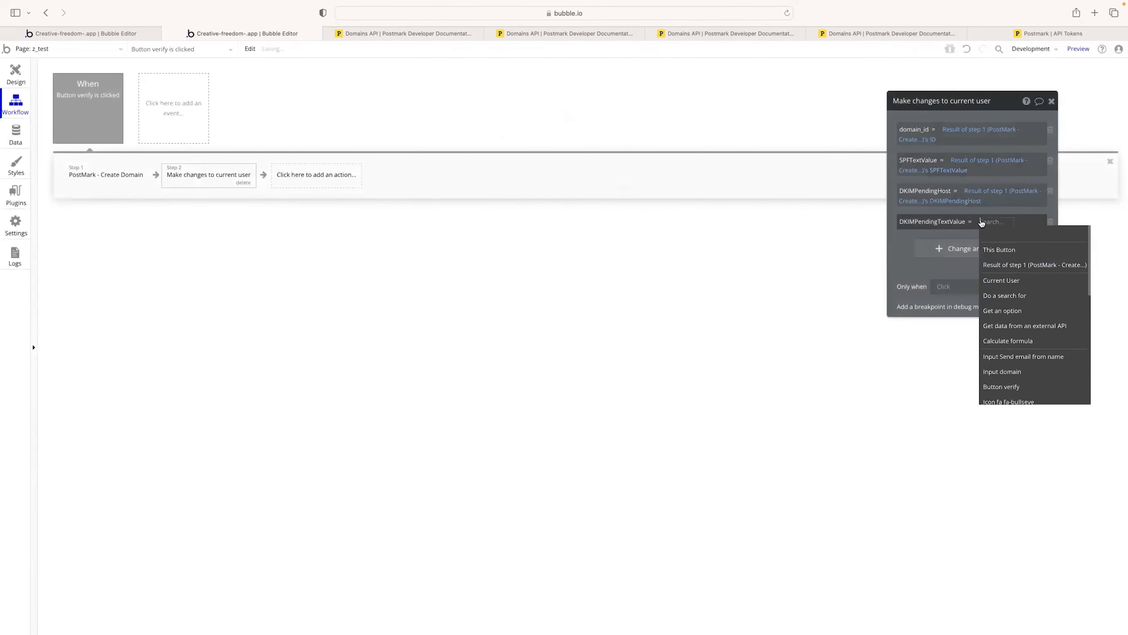
click(989, 262)
key(super+v)
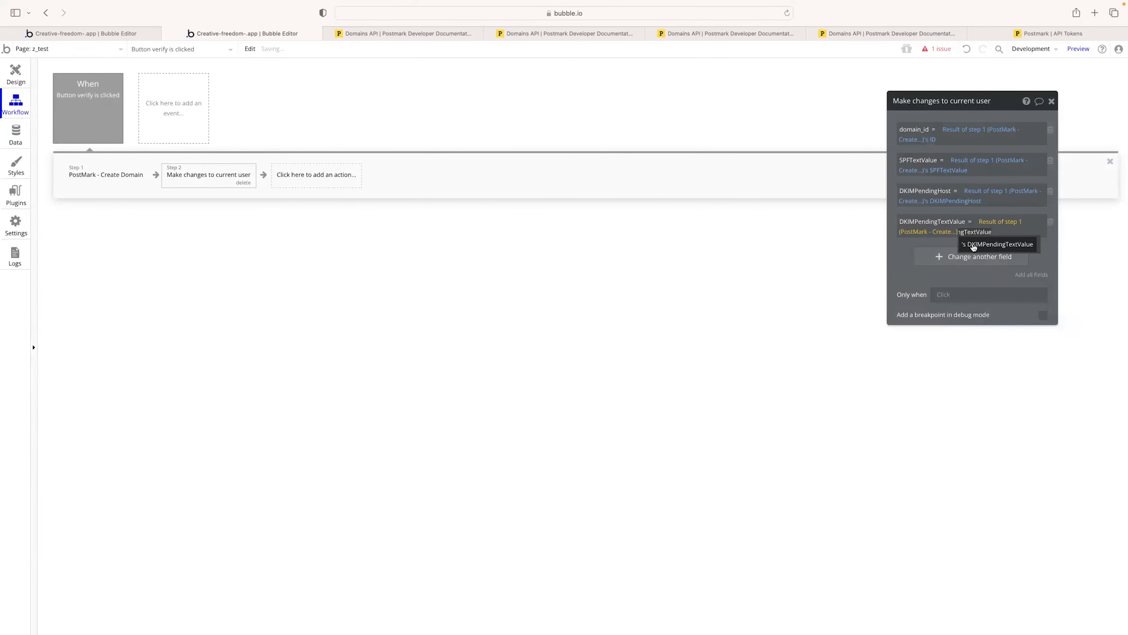
click(962, 245)
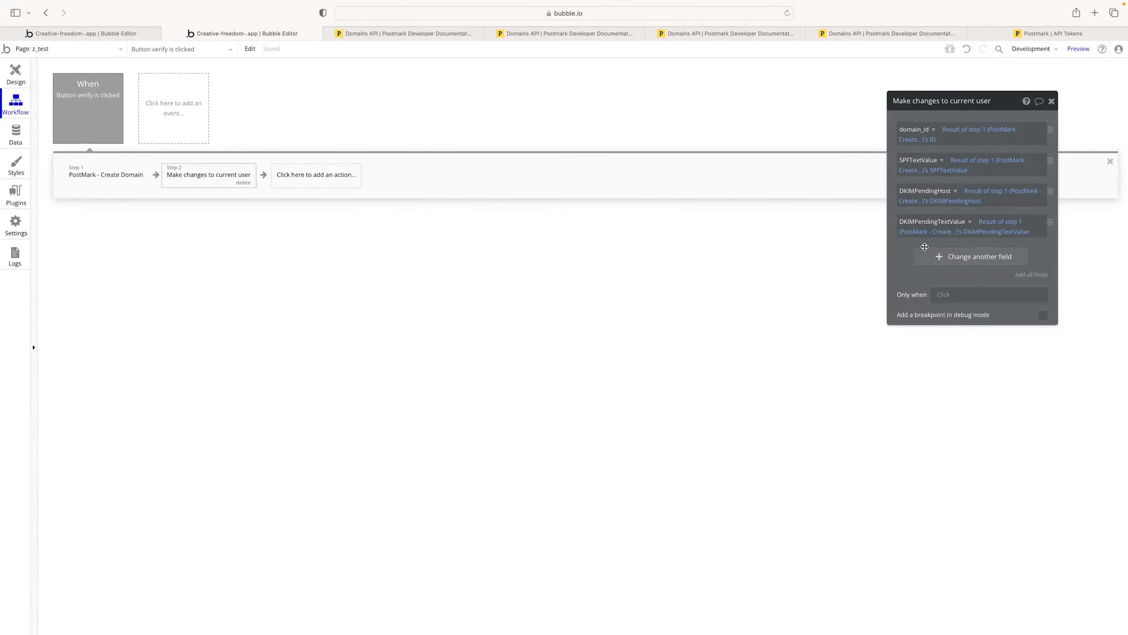
Step: Copy the ReturnPathDomain name from Postmark's example response and add a change to the current user with a new text field of that name
click(404, 35)
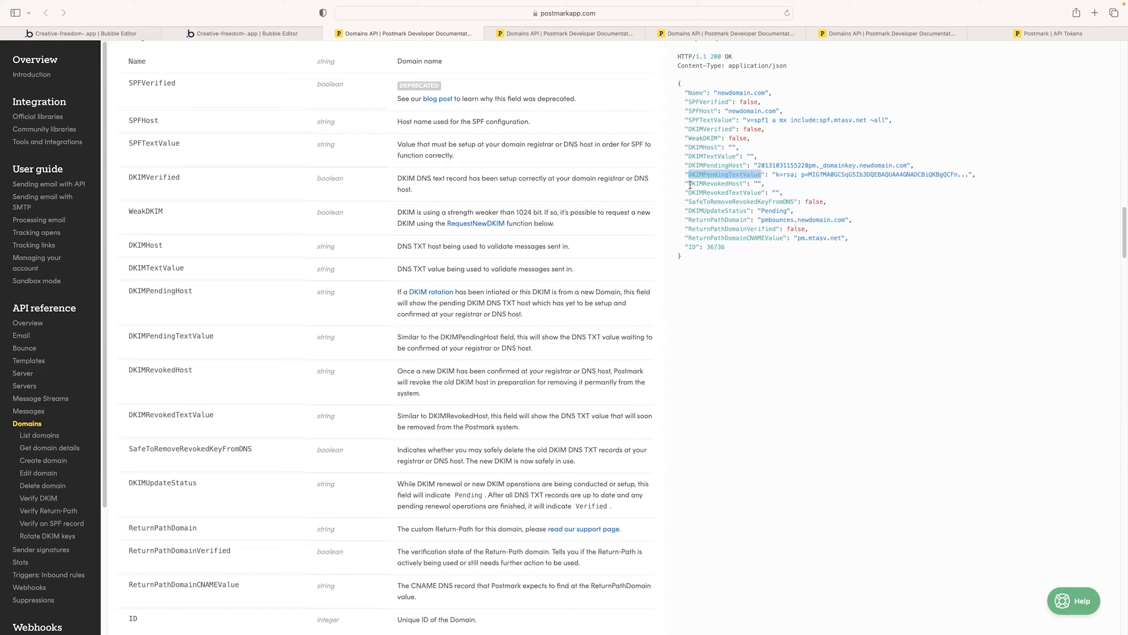
drag(688, 219, 746, 219)
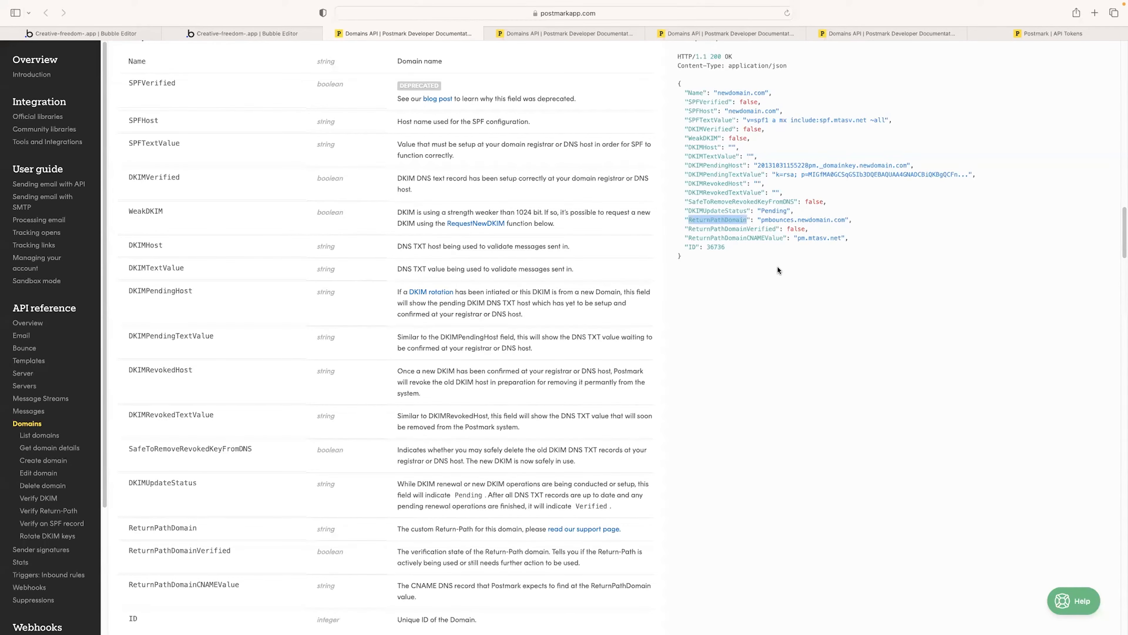
click(293, 37)
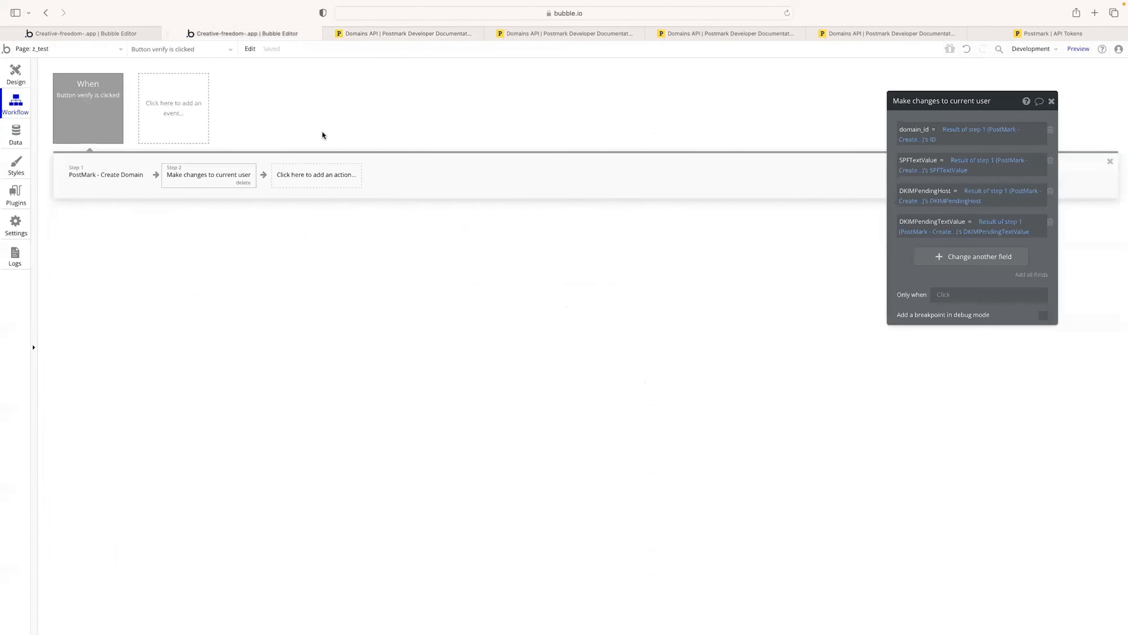
click(964, 257)
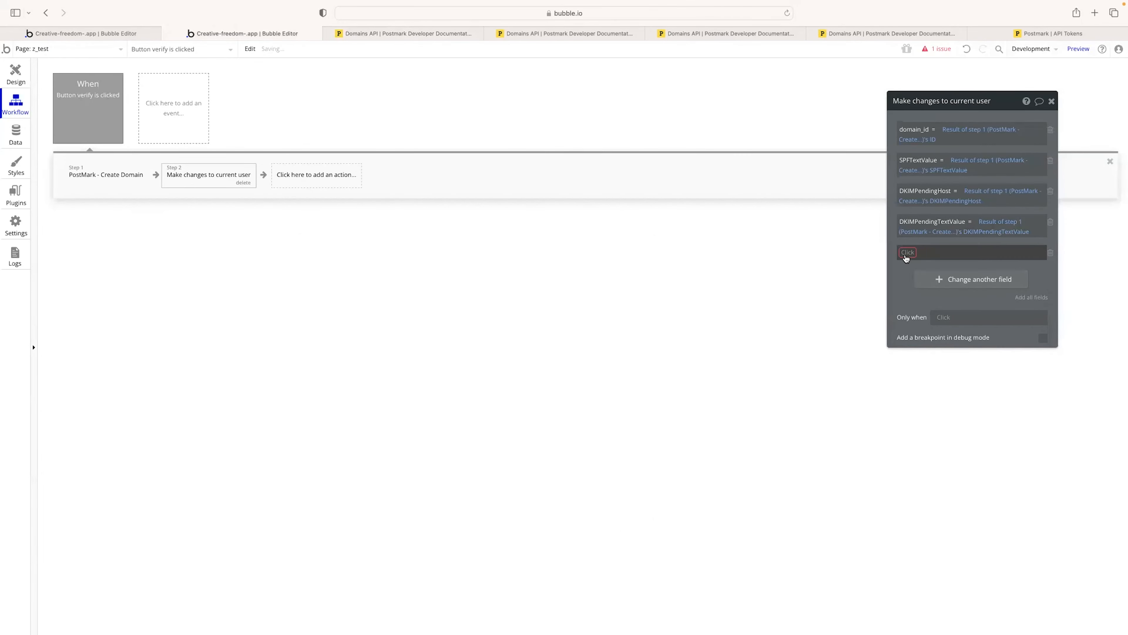
click(905, 252)
text(PathDomain)
click(929, 267)
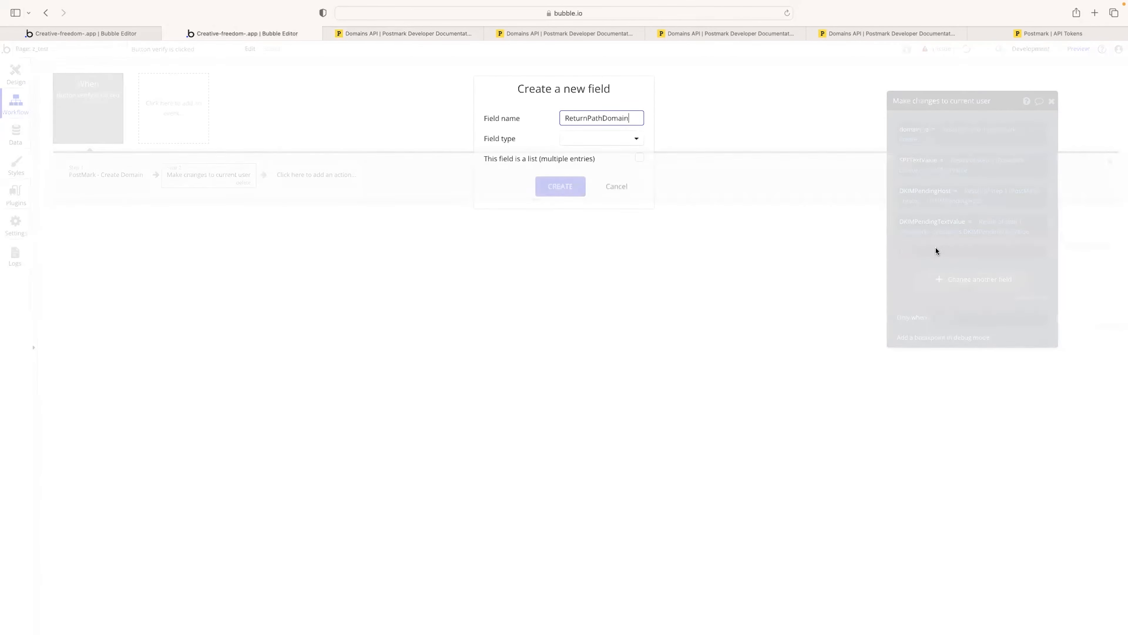
click(601, 140)
click(599, 155)
click(556, 186)
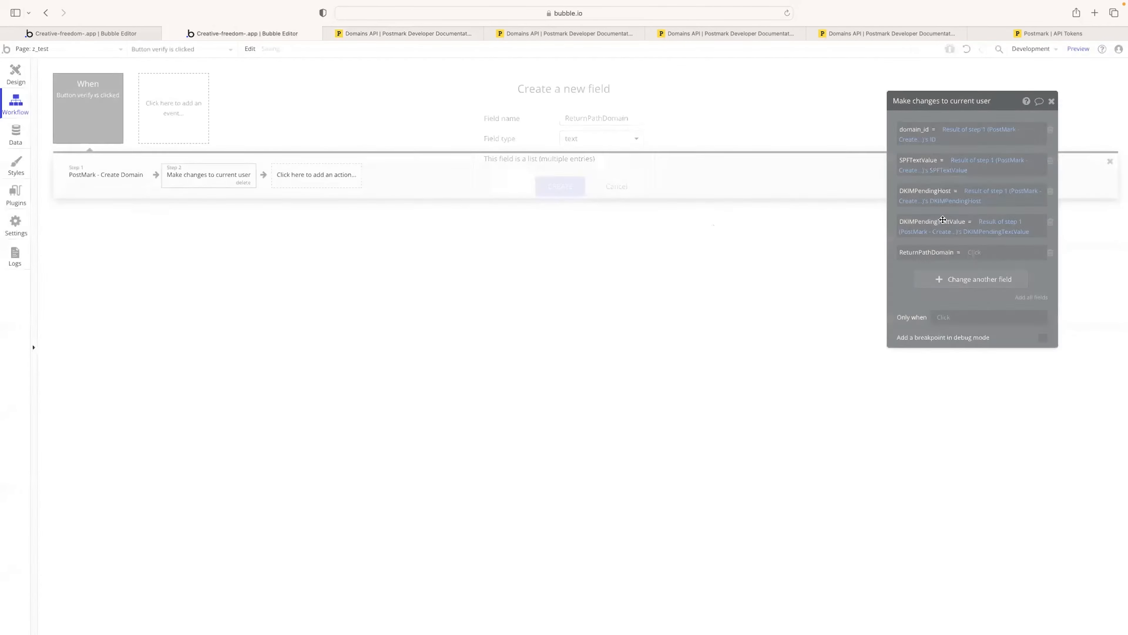
Step: Set ReturnPathDomain to the ReturnPathDomain from the result of step 1 (PostMark - Create Domain)
click(980, 252)
click(992, 302)
text(PathDomain)
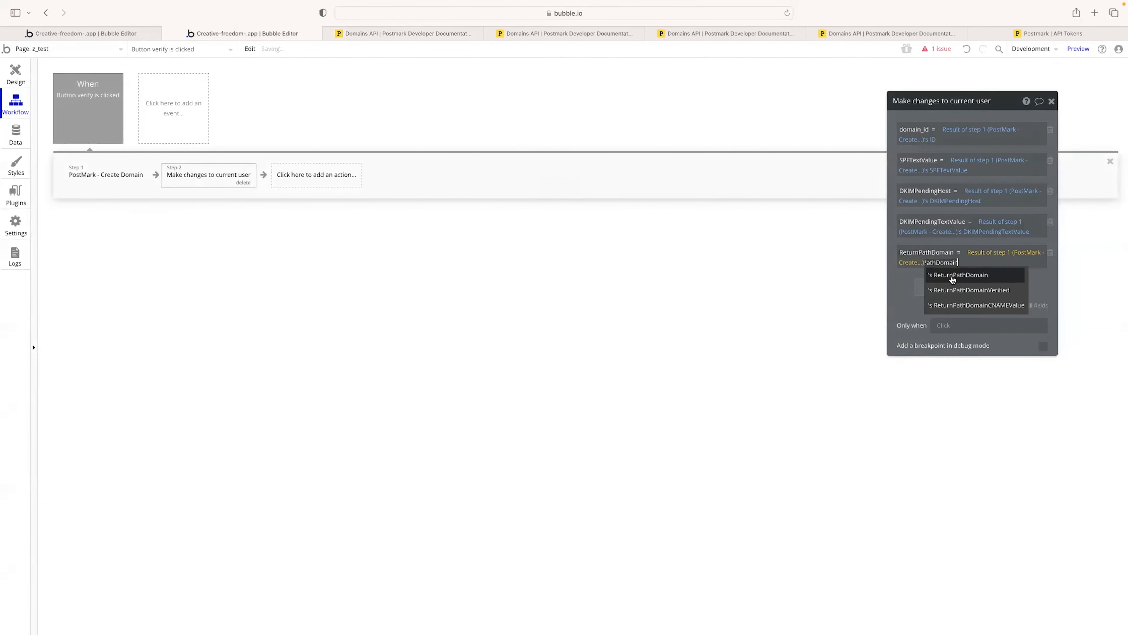
click(1007, 274)
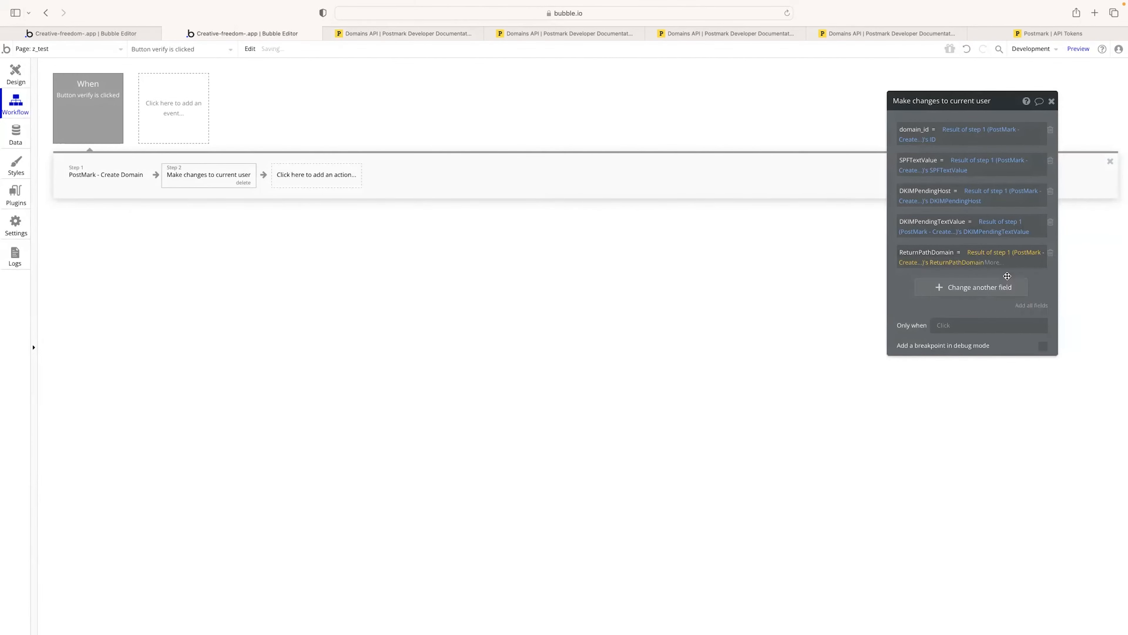
Step: Copy the ReturnPathDomainCNAMEValue name from Postmark's Create a domain example response
click(441, 38)
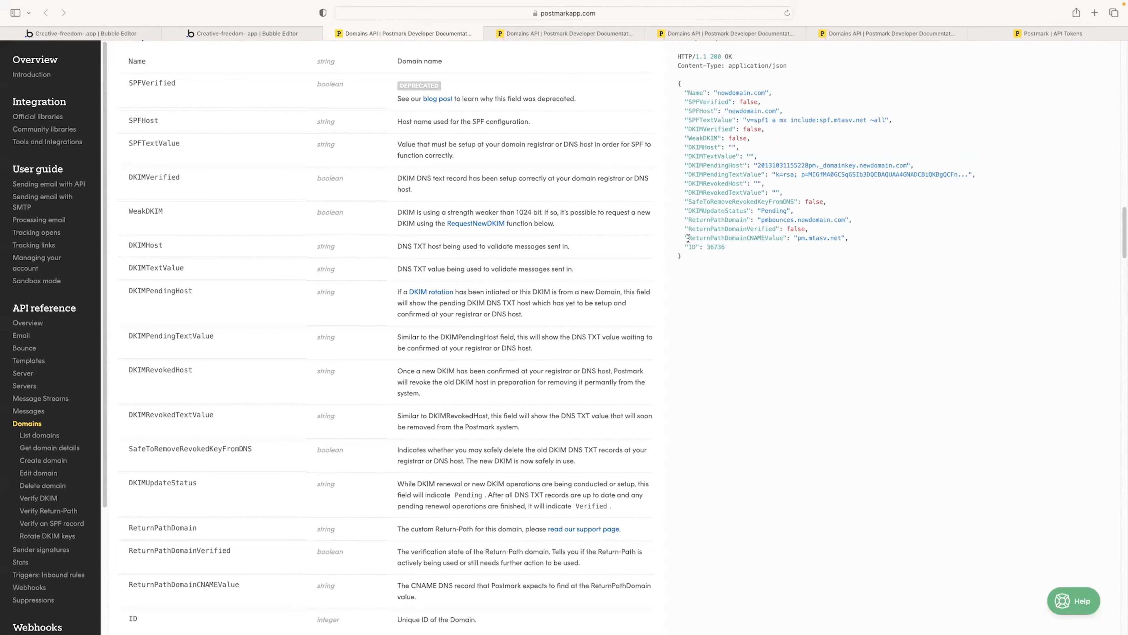
drag(688, 238, 775, 237)
right_click(769, 239)
click(770, 238)
drag(688, 238, 784, 238)
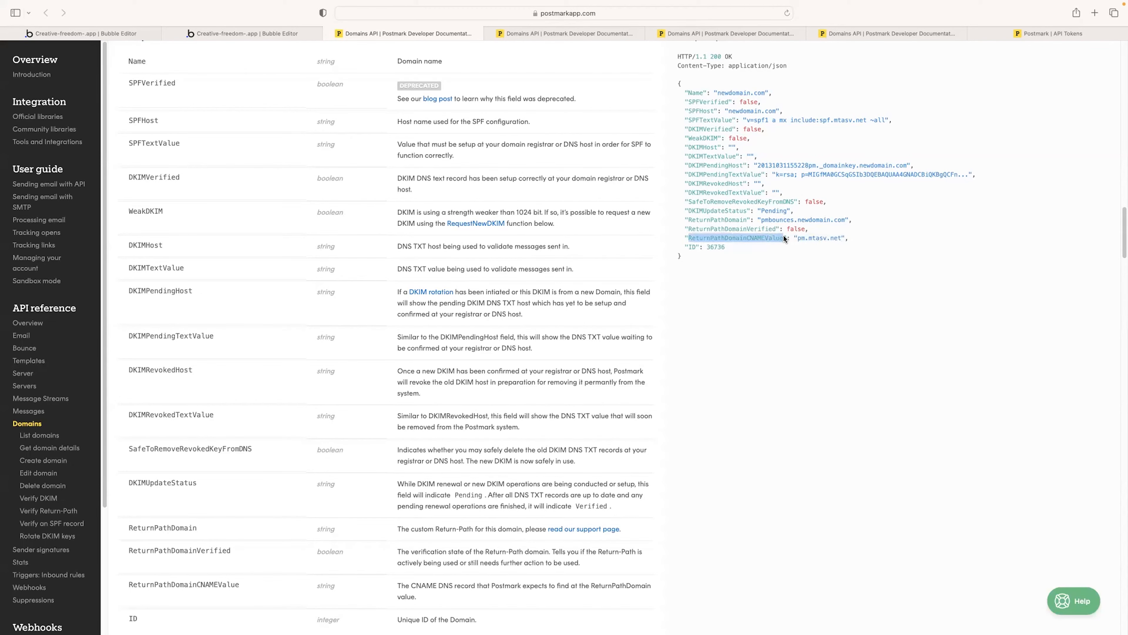
Step: In Bubble, add another field change to the Make changes to current user action using a new text field named ReturnPathDomainCNAMEValue
click(284, 32)
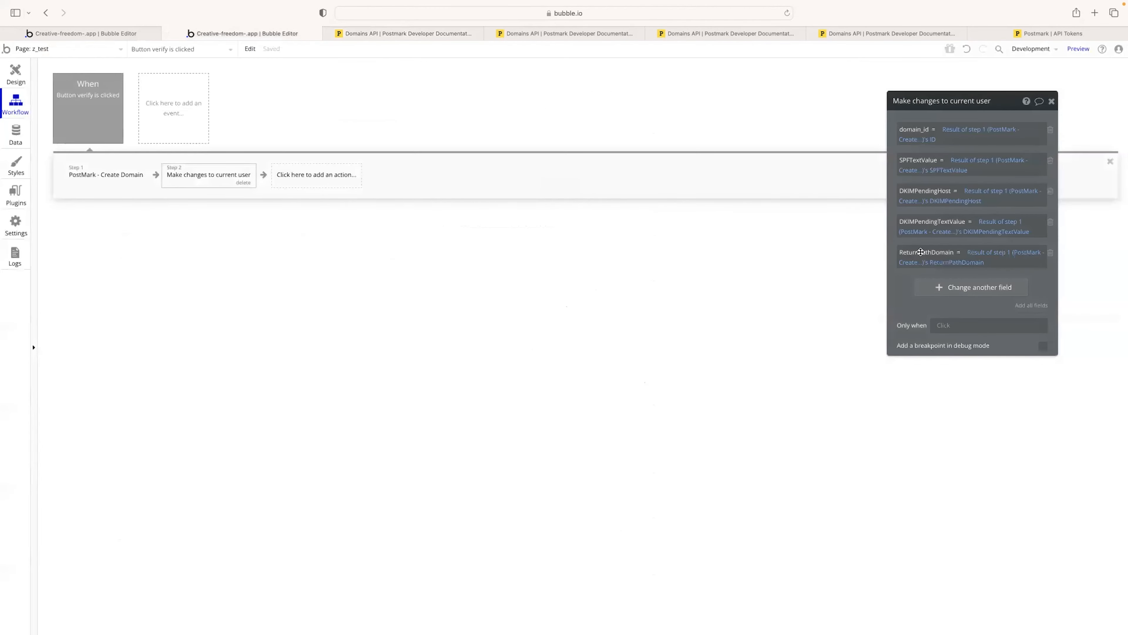
click(952, 286)
click(905, 284)
key(super+v)
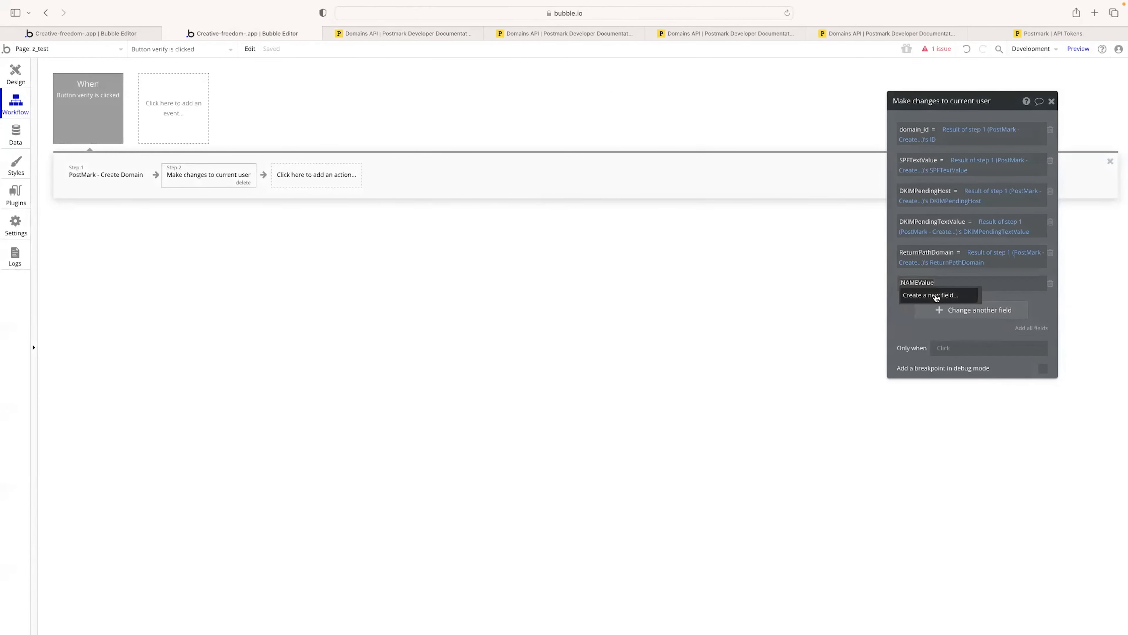
click(926, 292)
click(586, 141)
click(587, 154)
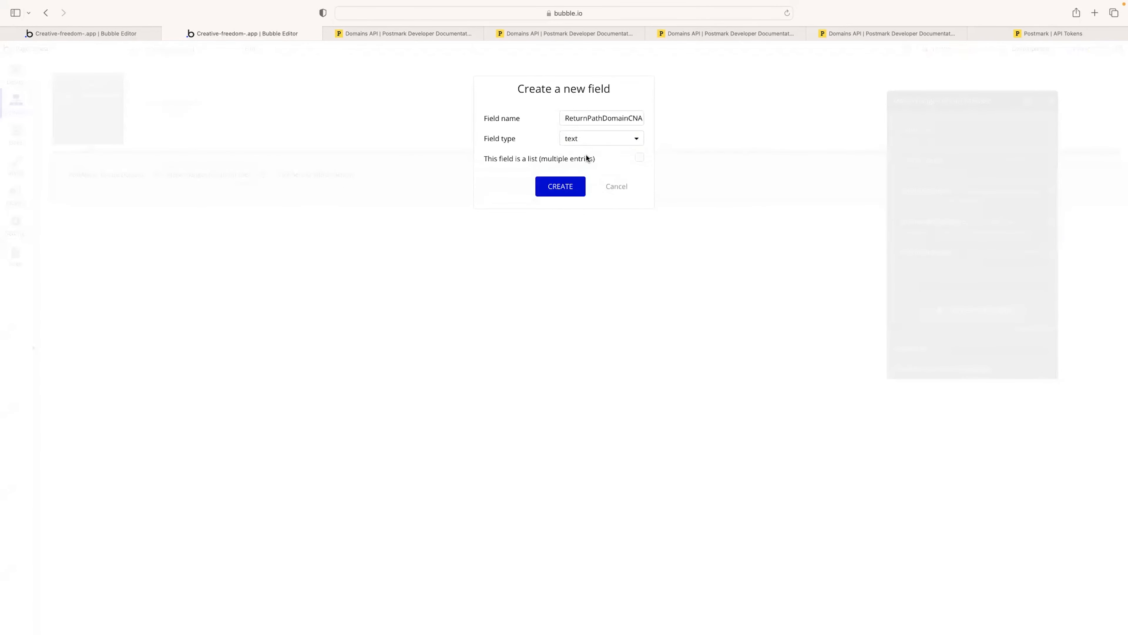
click(563, 184)
Step: Set ReturnPathDomainCNAMEValue to the ReturnPathDomainCNAMEValue from the result of step 1 (PostMark - Create Domain)
click(1016, 285)
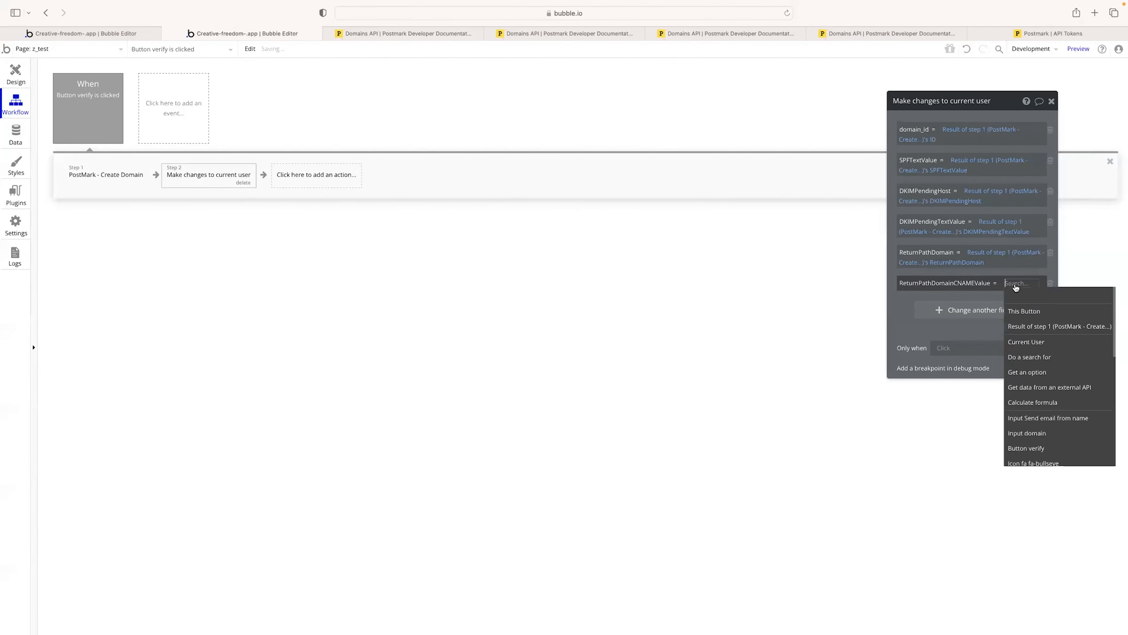
key(super+v)
key(BackSpace)
click(1039, 327)
key(super+v)
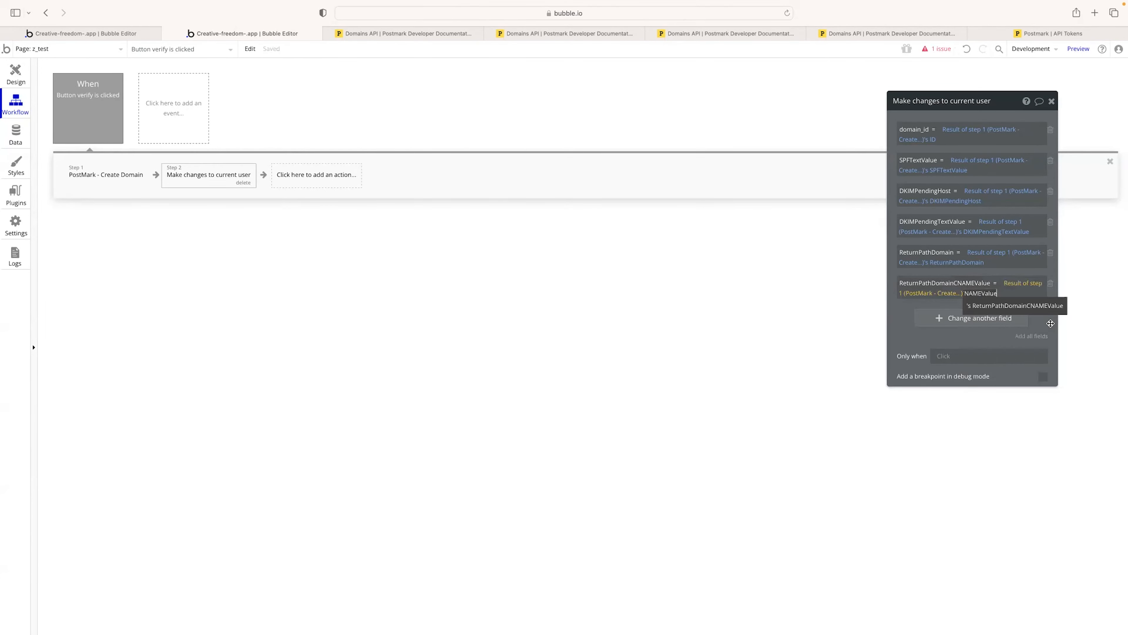
click(1042, 310)
click(1042, 318)
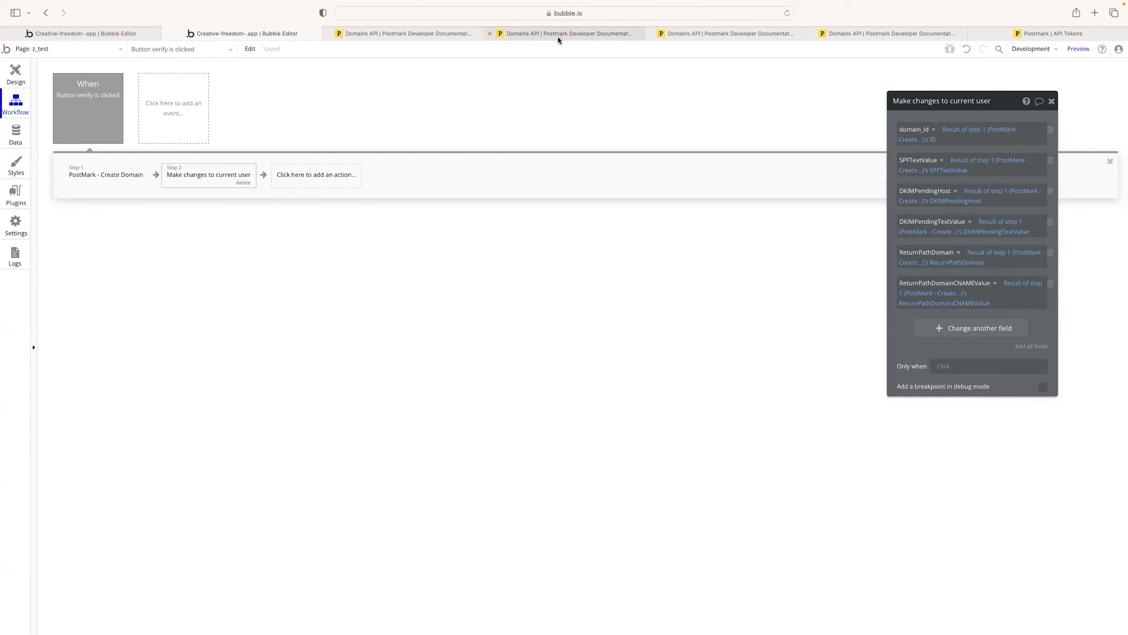
Step: Look up the Verify DKIM request in Postmark's Domains API documentation and highlight the {domainid} placeholder in its example URL
mouse_move(558, 36)
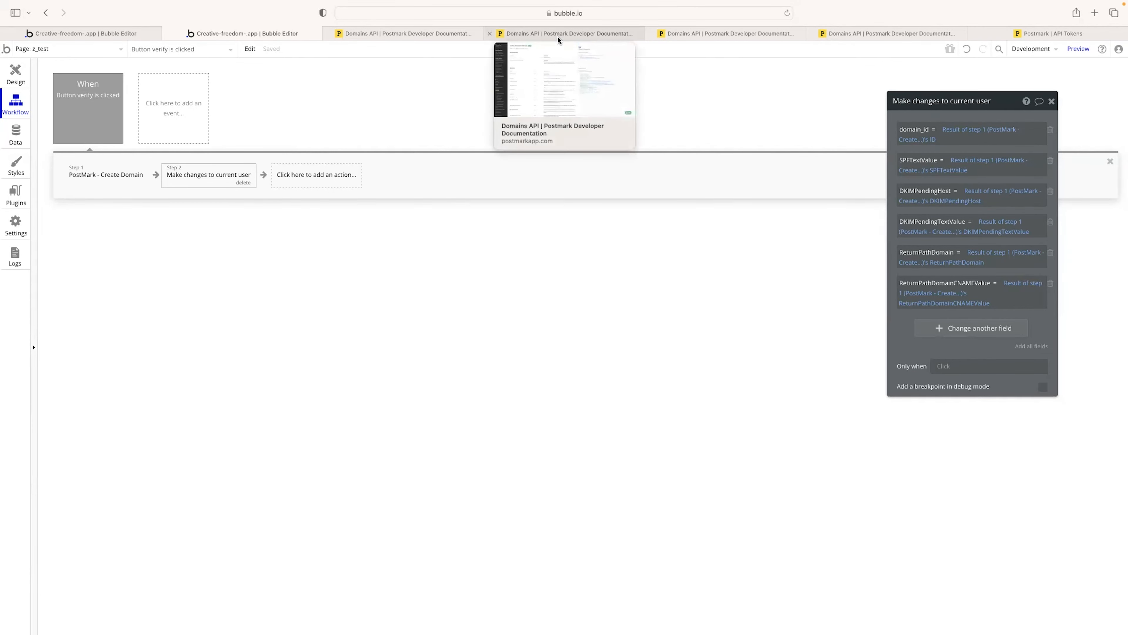
click(410, 33)
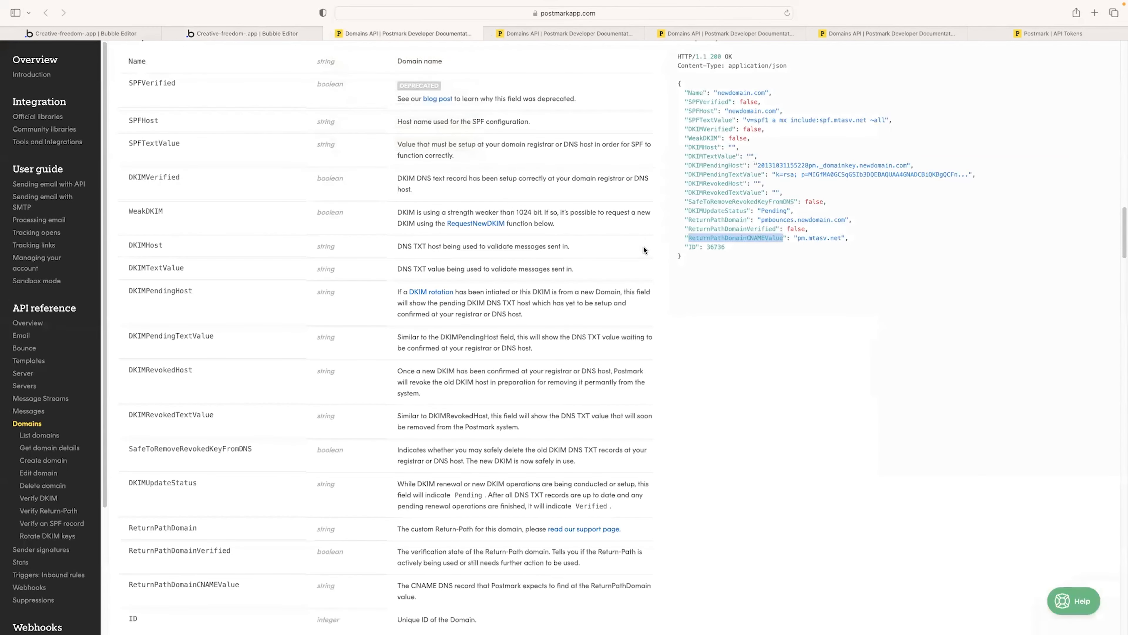
scroll(596, 226, up, 2)
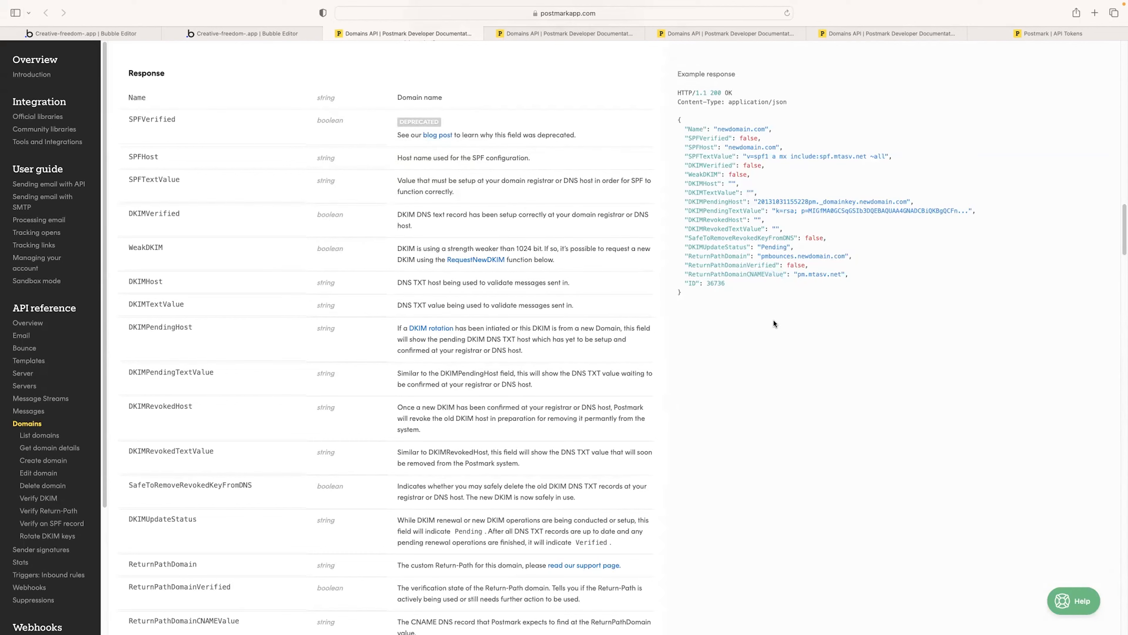
scroll(774, 323, up, 15)
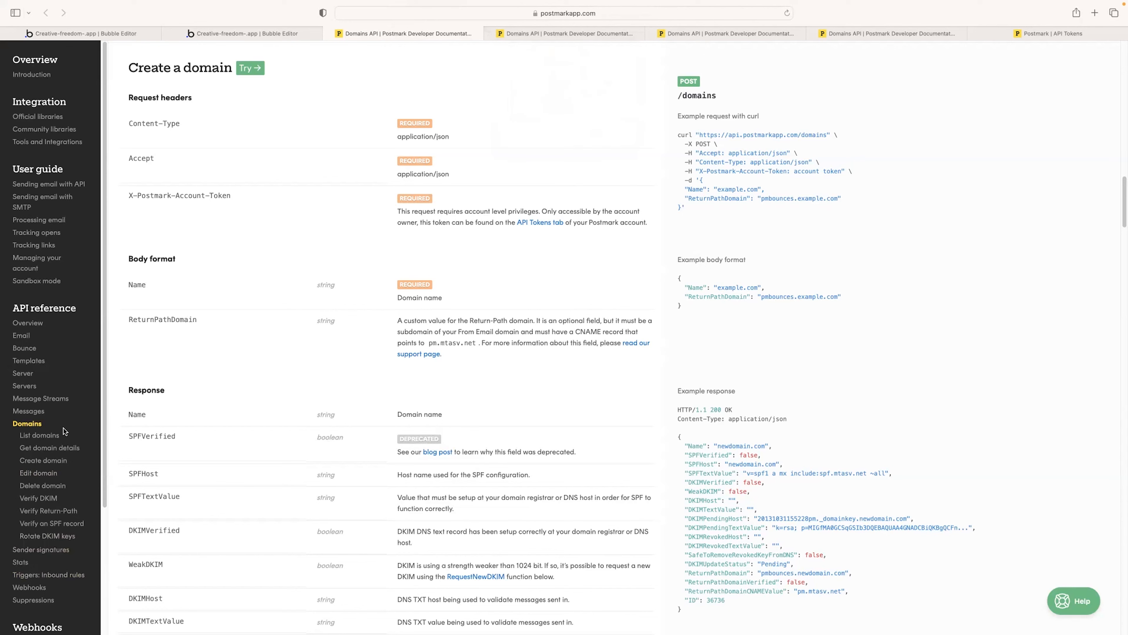
click(52, 498)
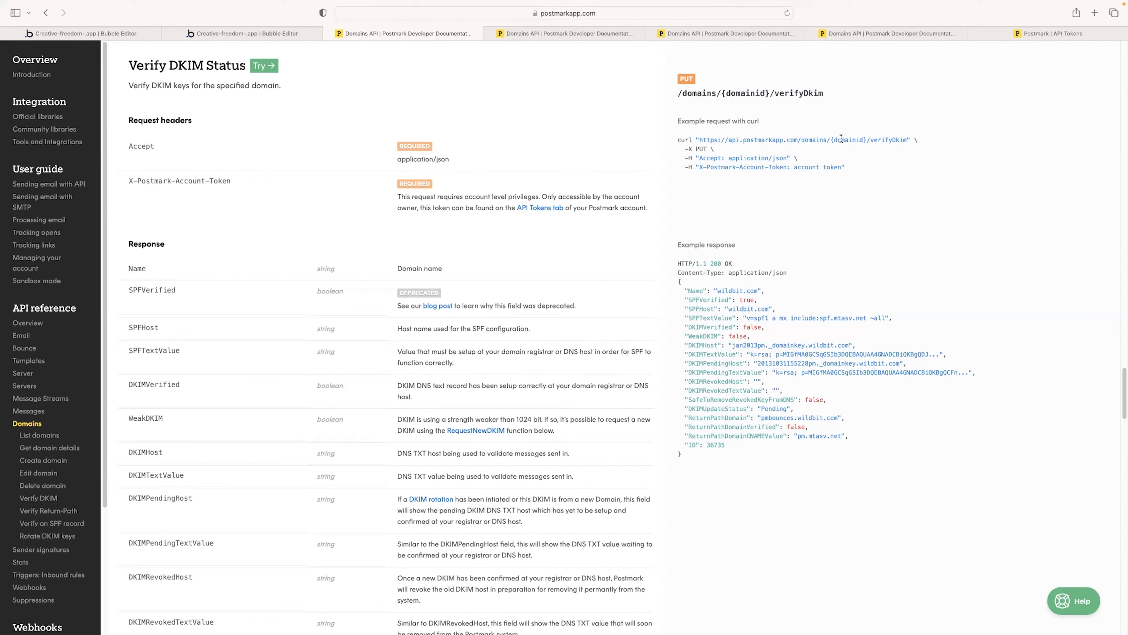
drag(831, 140, 865, 138)
Step: Switch to the Bubble editor and open the PostMark API's settings in the API Connector plugin
click(245, 33)
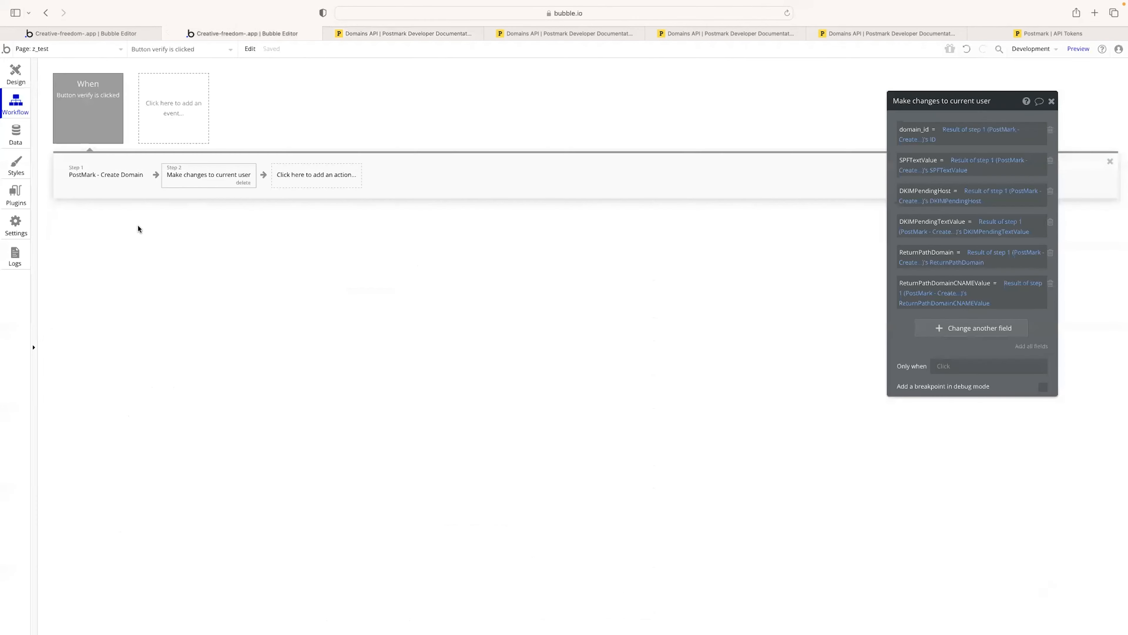
click(16, 141)
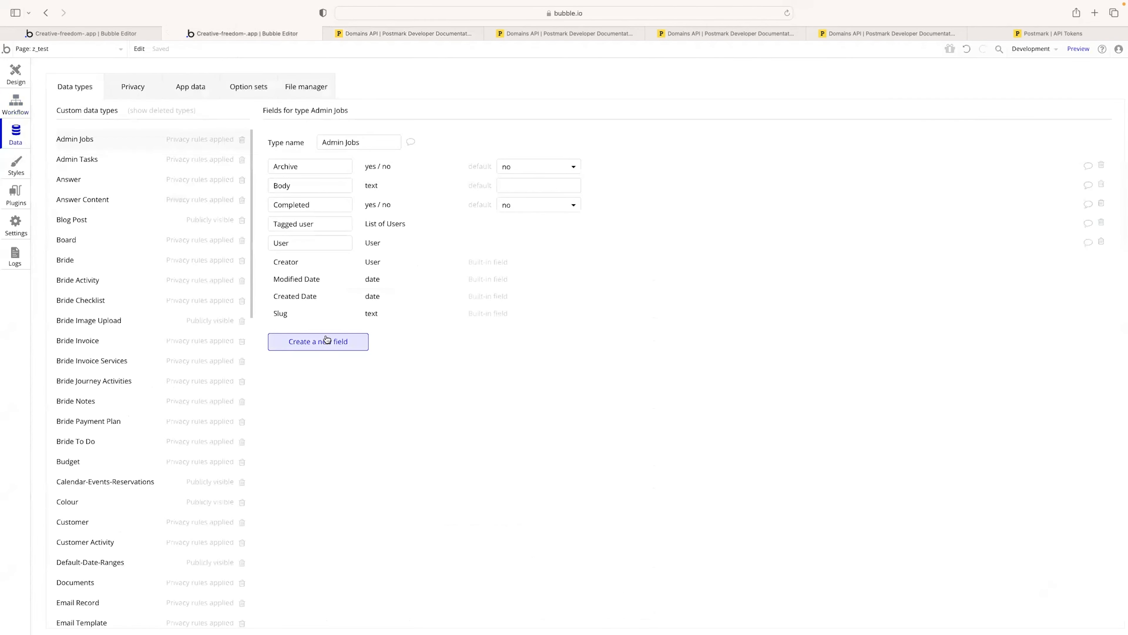
click(14, 196)
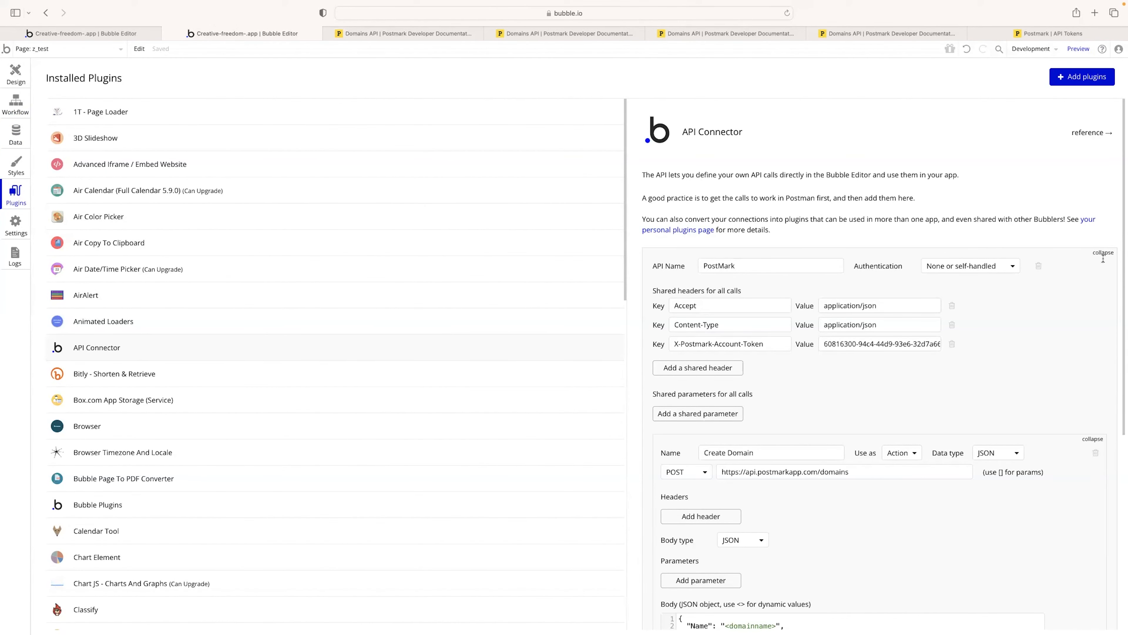
scroll(992, 360, down, 2)
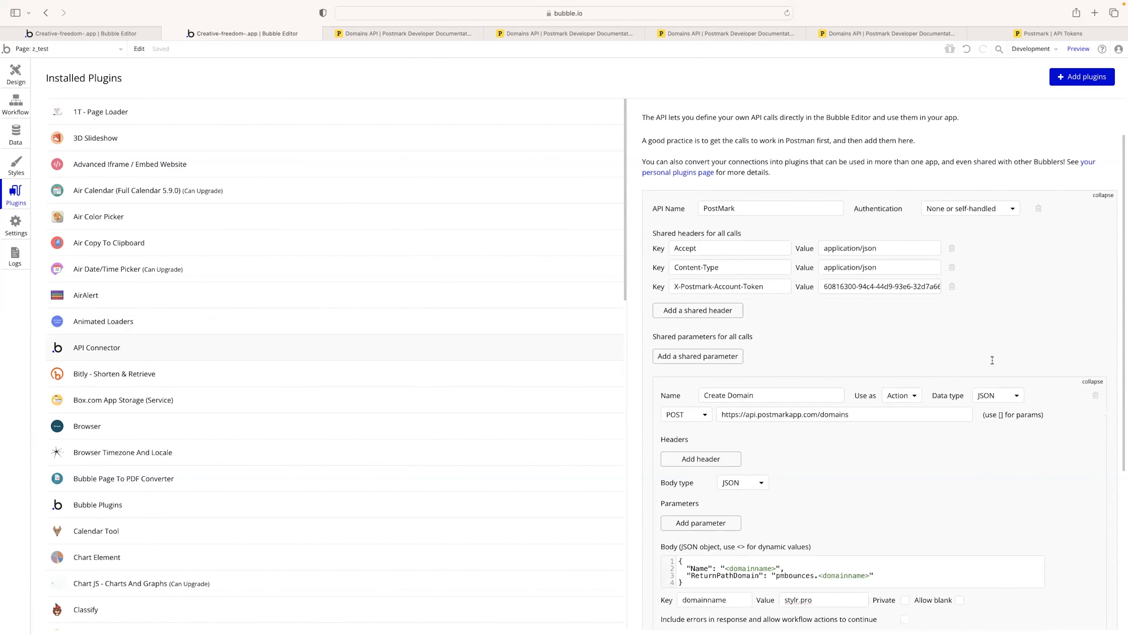
scroll(1017, 314, down, 6)
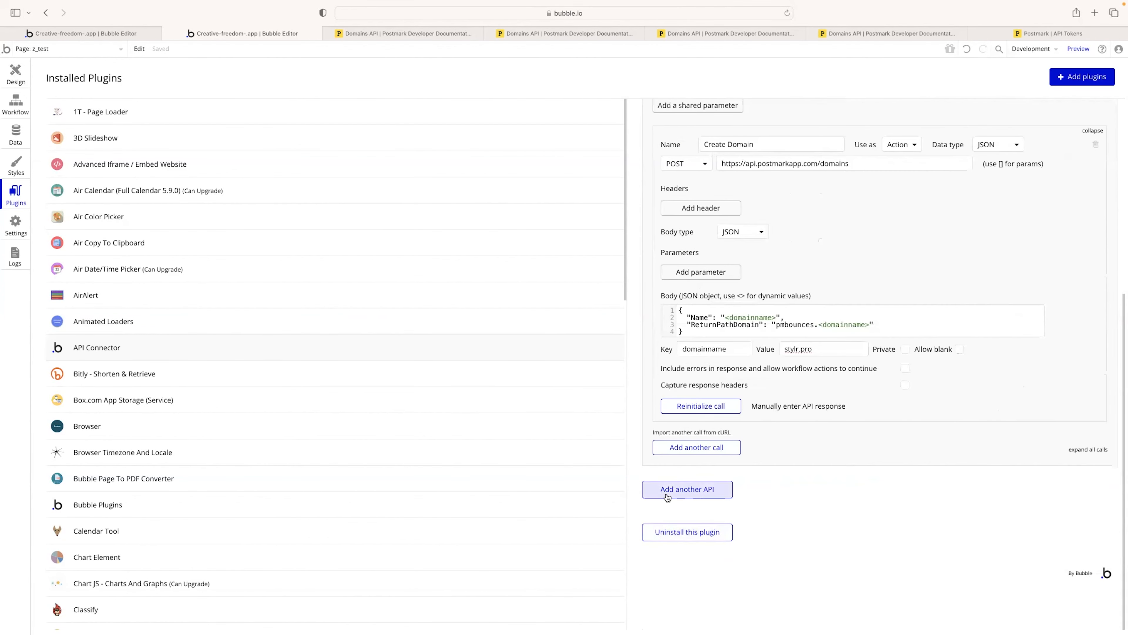
scroll(671, 489, up, 3)
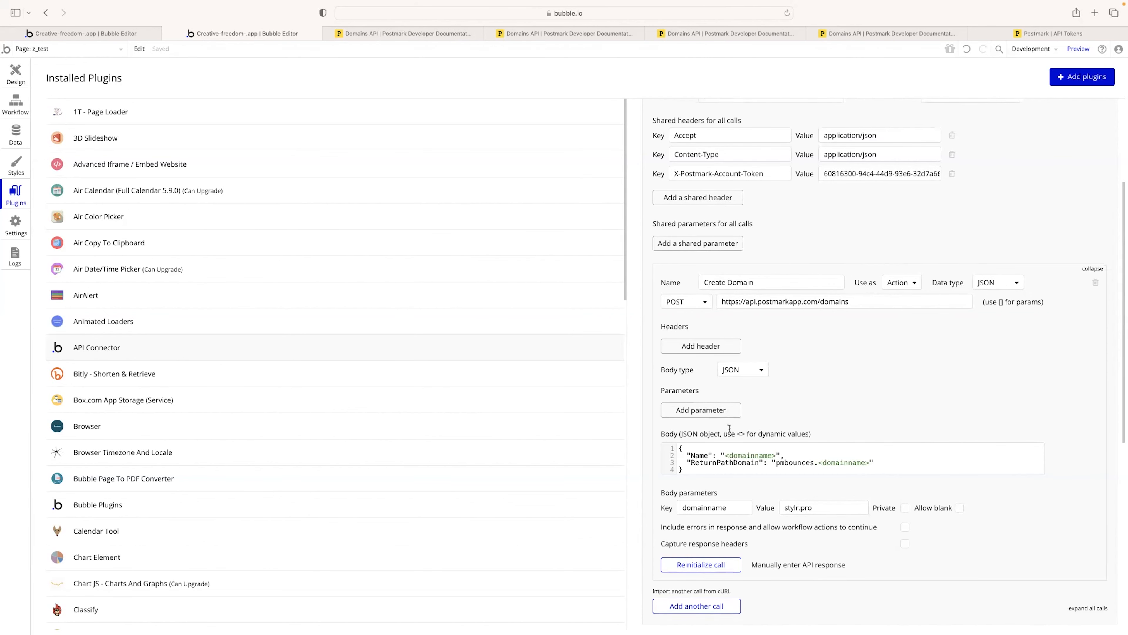
scroll(724, 427, down, 5)
scroll(1123, 451, down, 4)
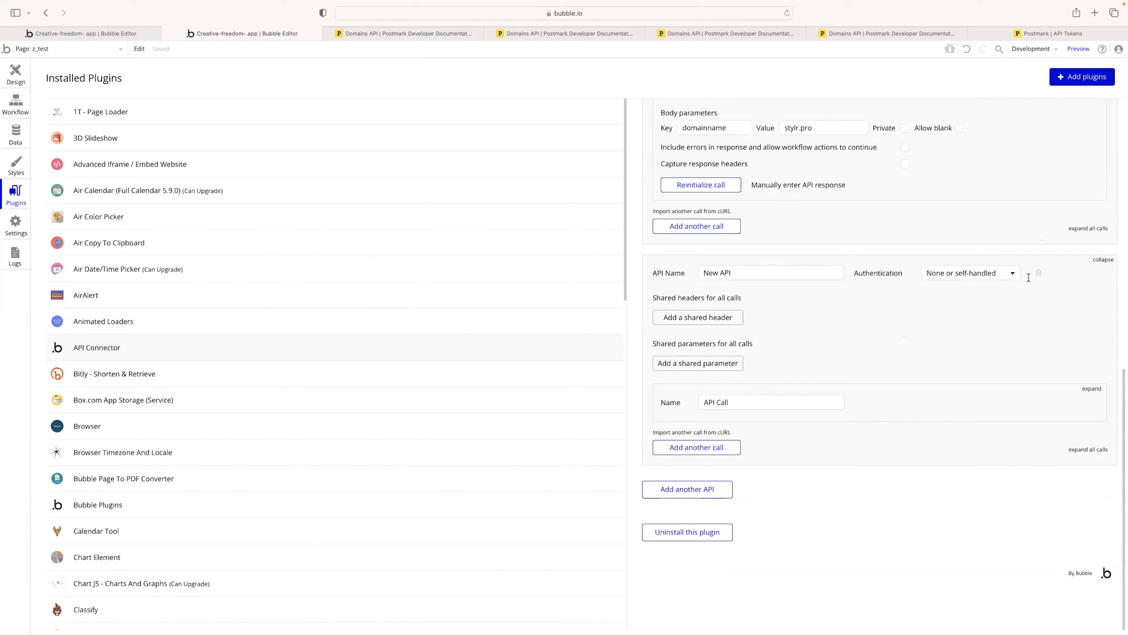
click(1038, 272)
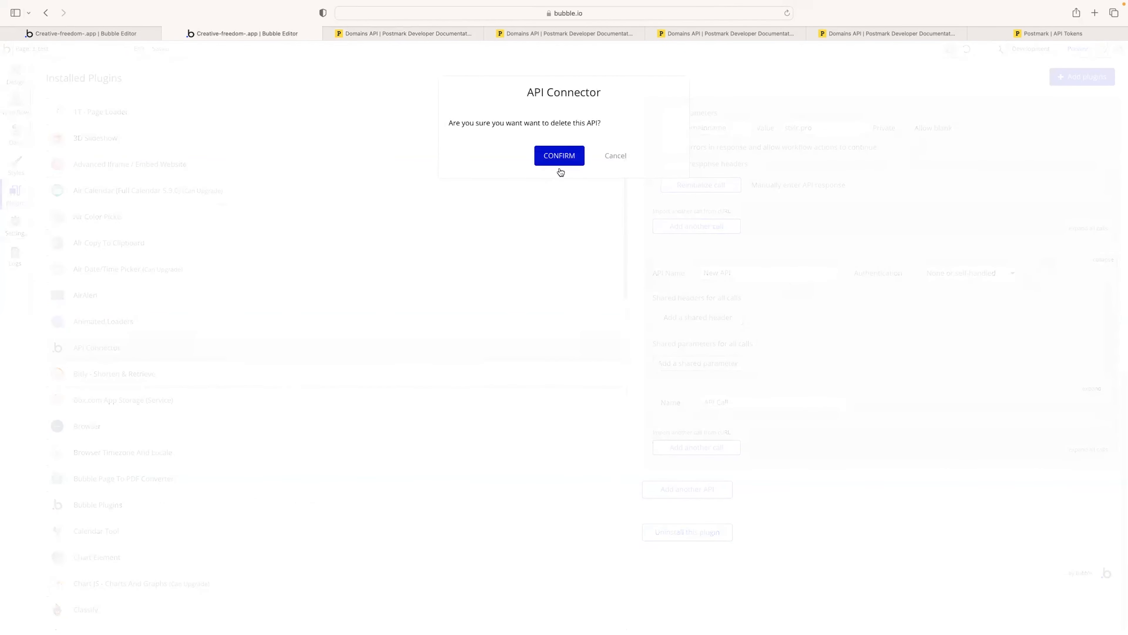
click(569, 156)
Step: Add another call to the PostMark API below Create Domain and name it Verify DKIN
scroll(690, 443, down, 4)
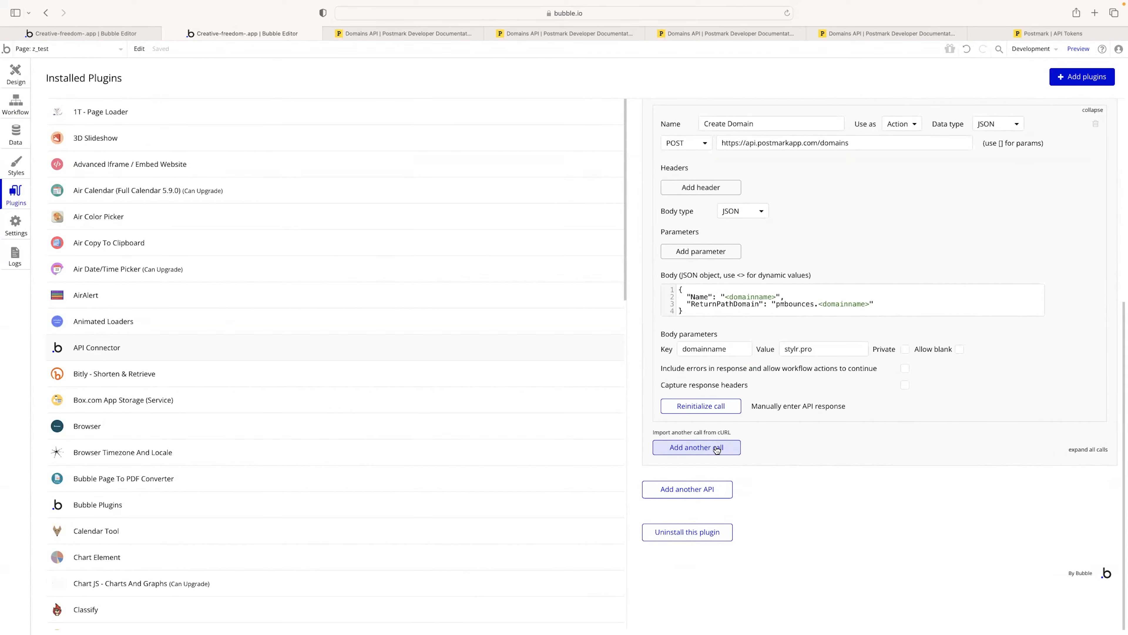
click(716, 448)
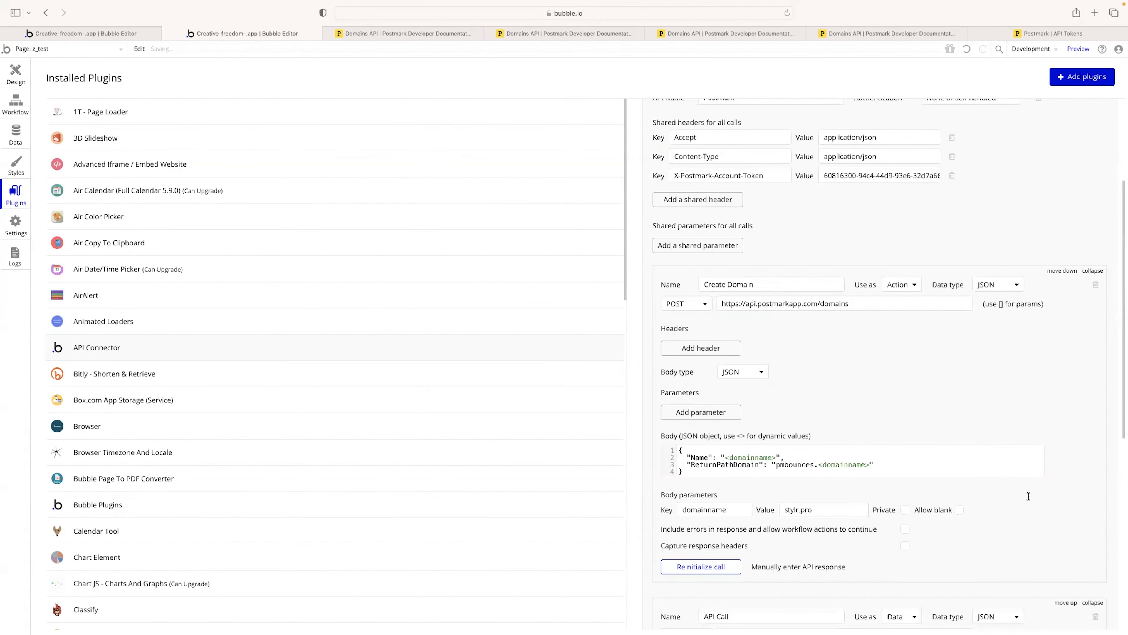
click(793, 288)
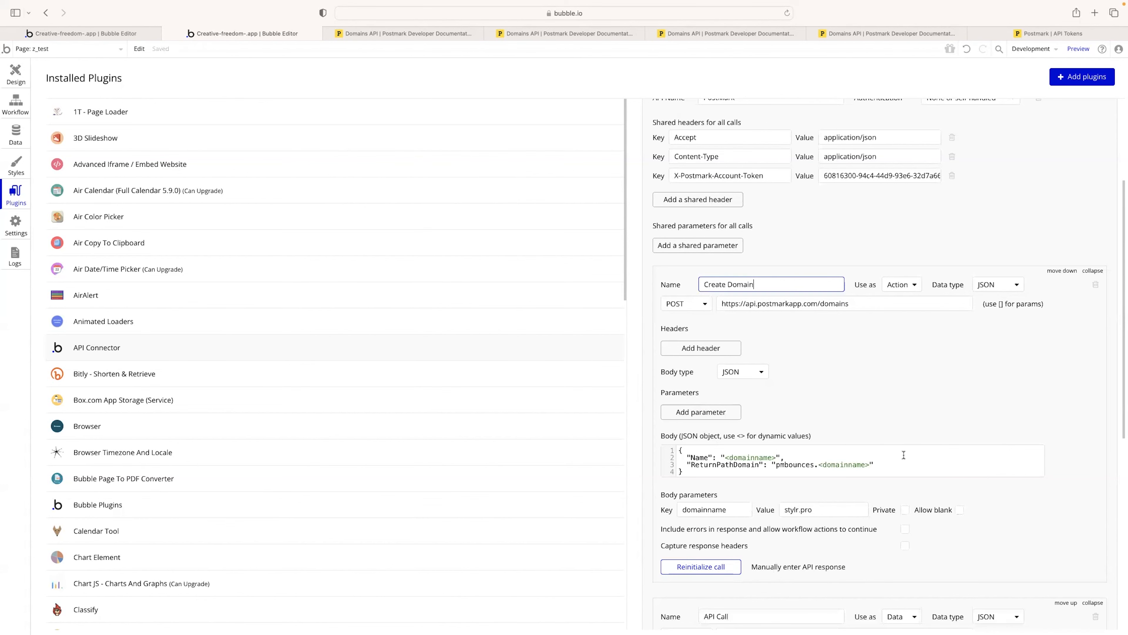
scroll(919, 464, down, 5)
scroll(921, 465, down, 5)
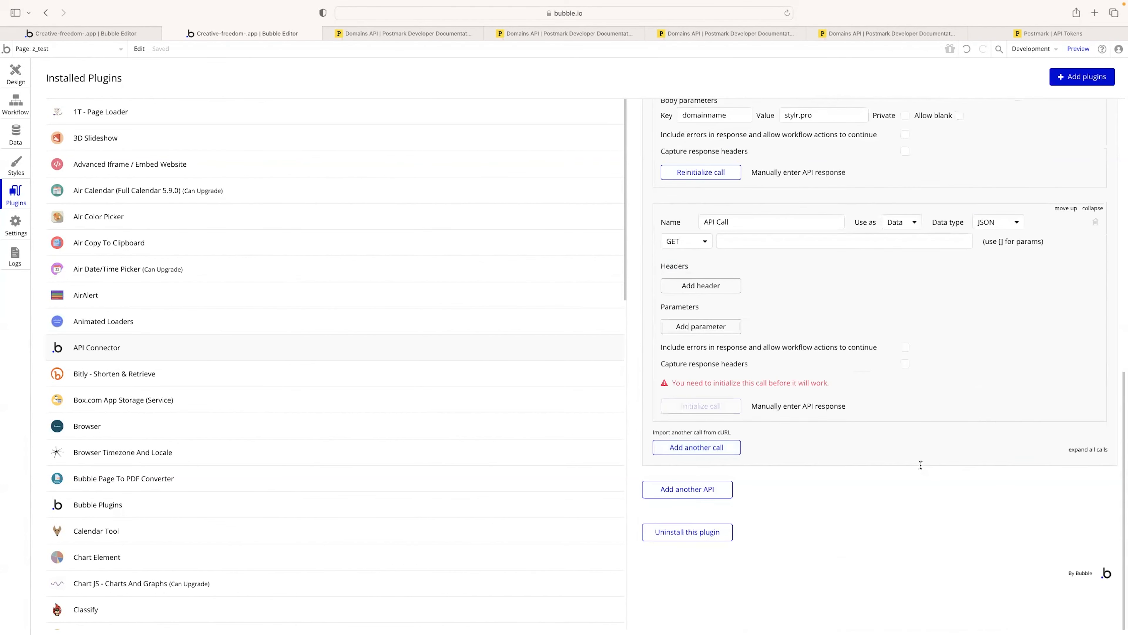
click(767, 261)
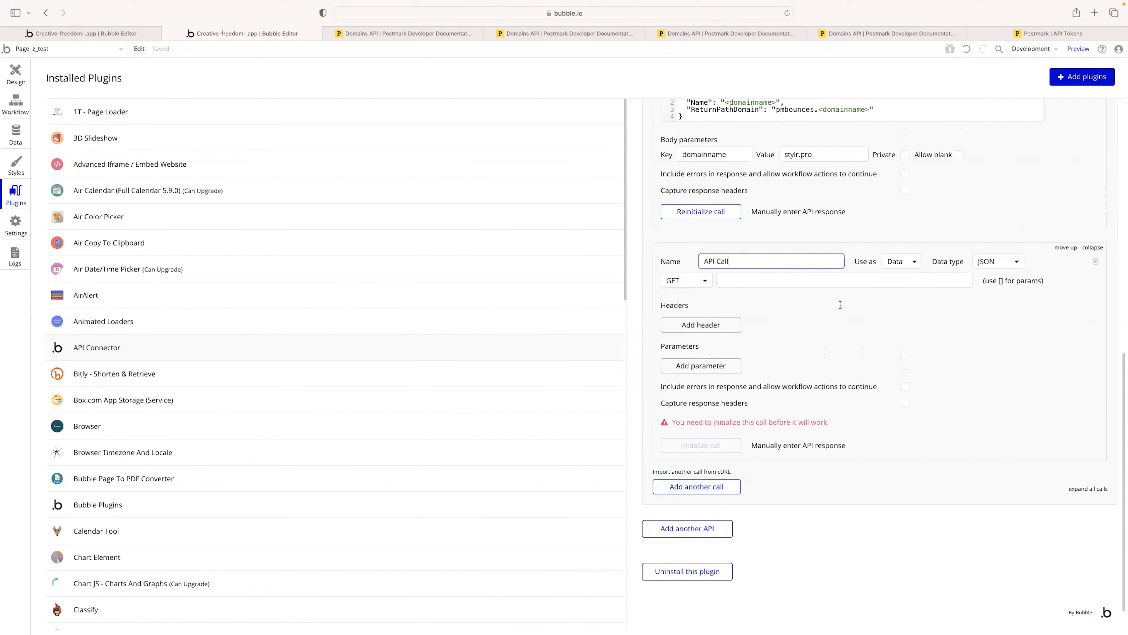
triple_click(713, 261)
text(Verify DKIN)
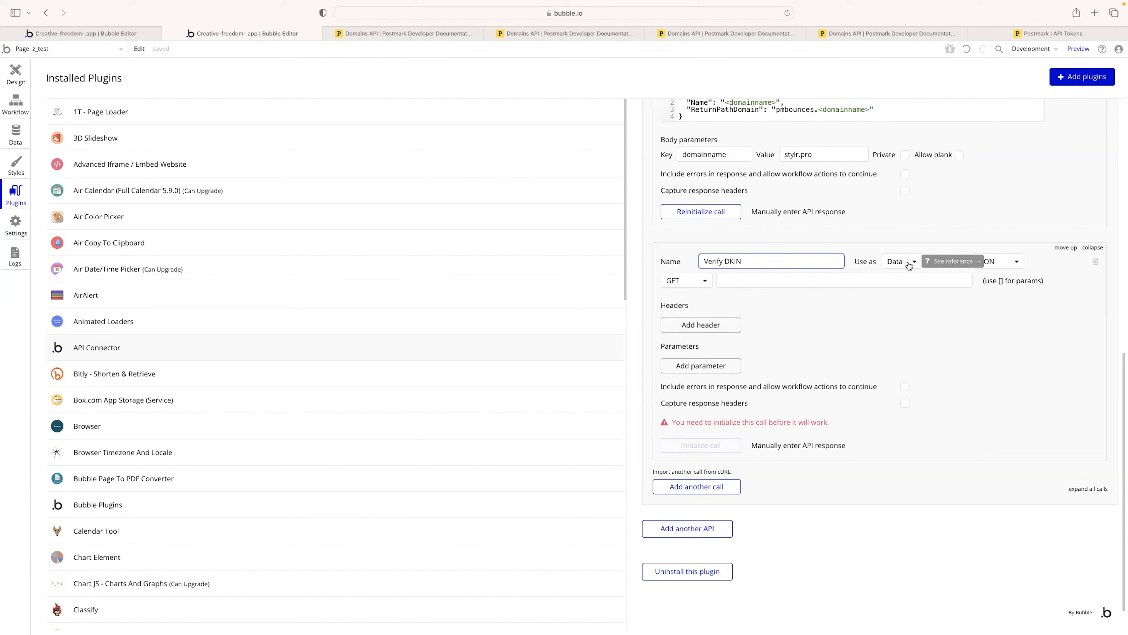
Step: Configure the Verify DKIN call to be used as an Action with the PUT method
click(908, 265)
click(896, 289)
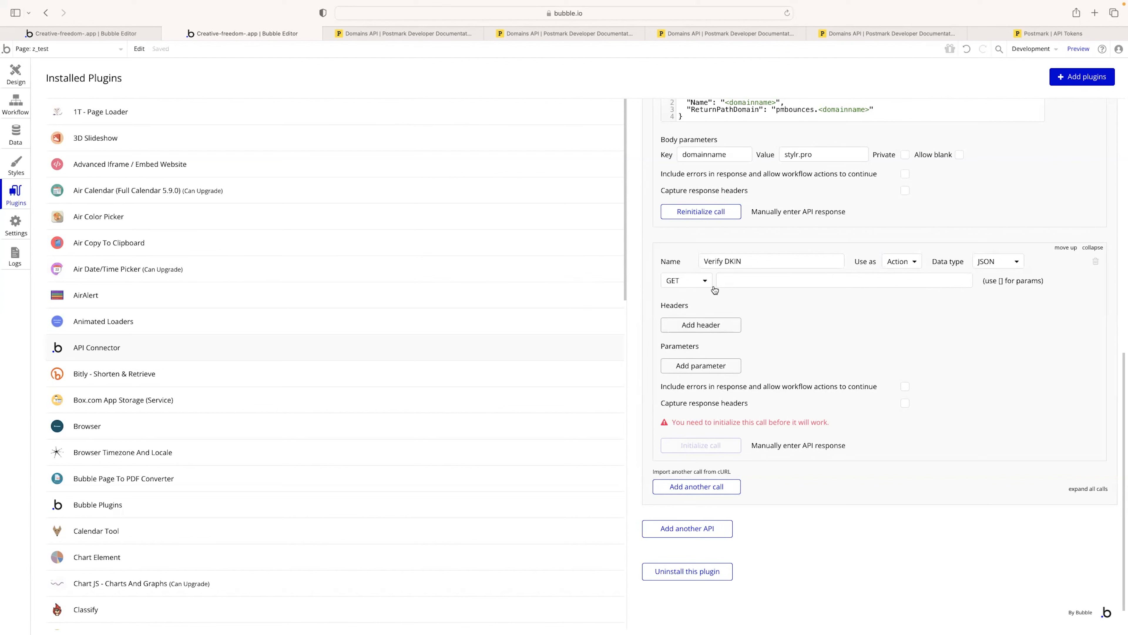
click(688, 283)
click(700, 329)
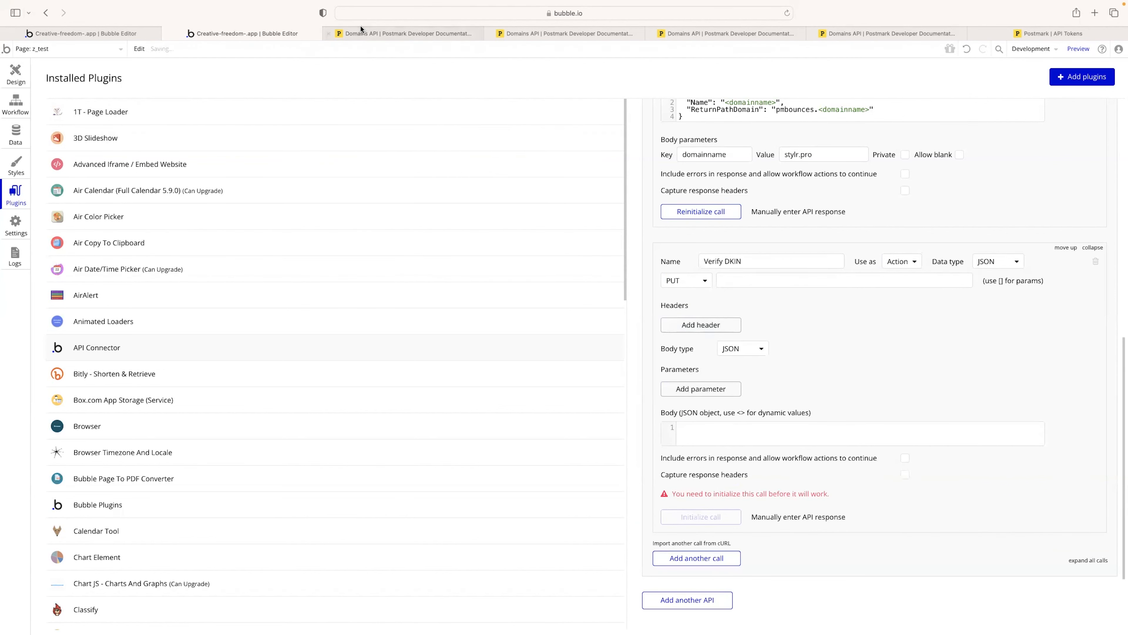
mouse_move(361, 34)
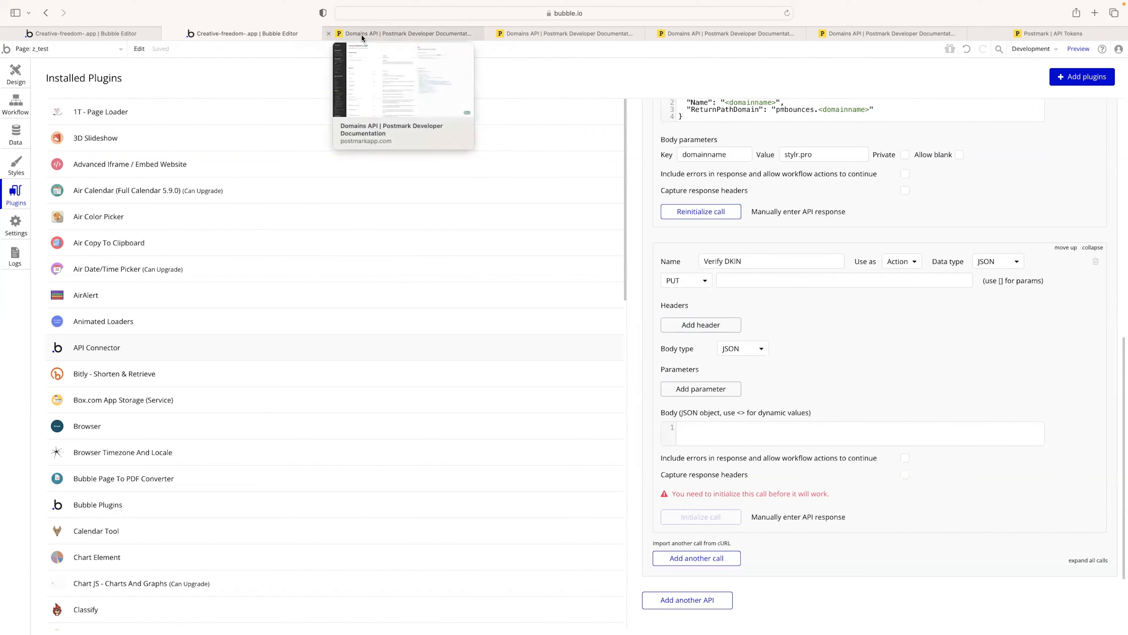
click(362, 34)
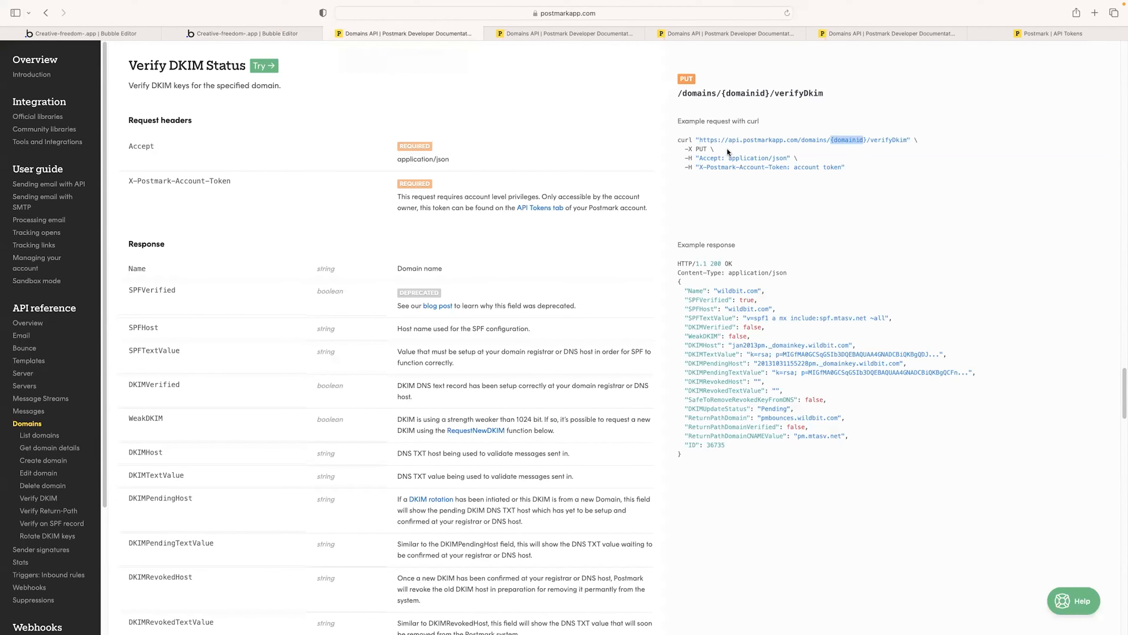
drag(700, 139, 904, 138)
key(super+c)
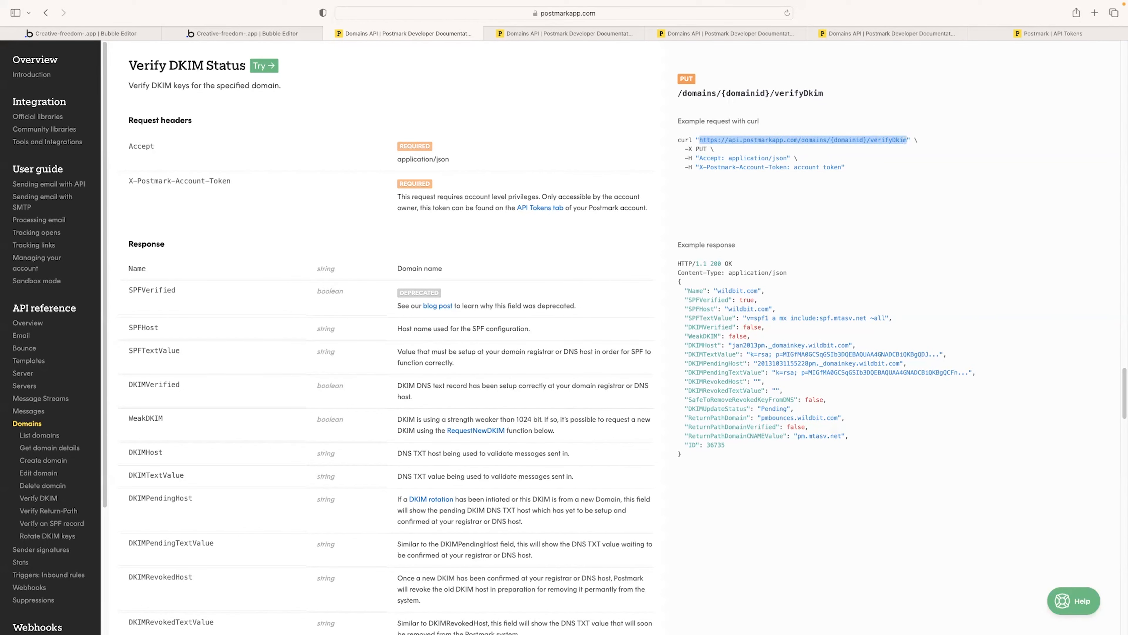
click(245, 46)
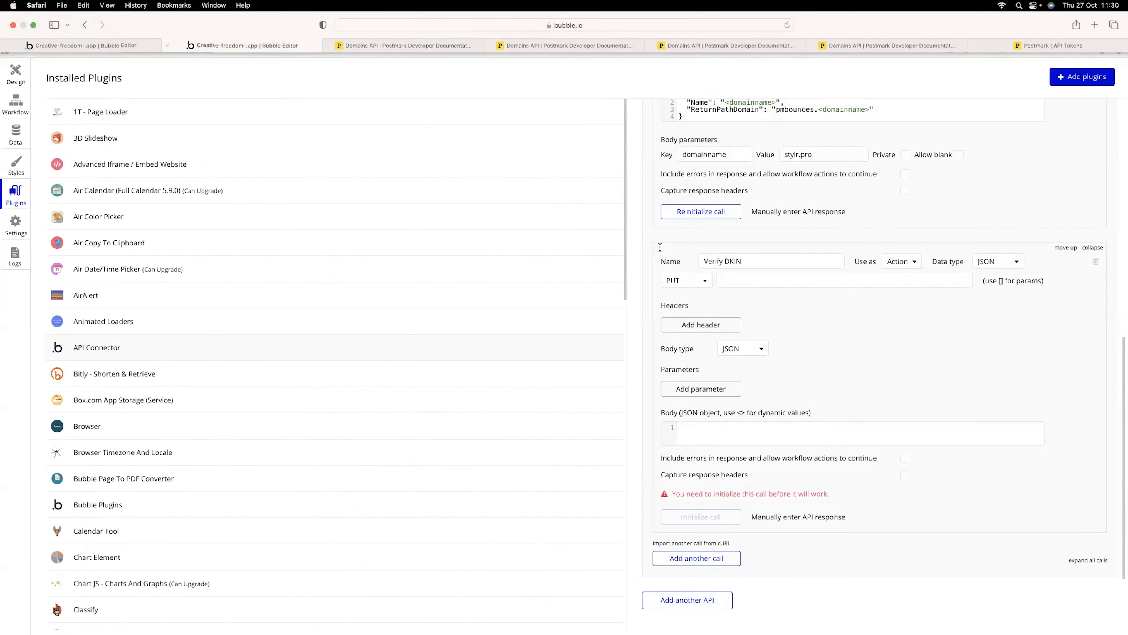
click(756, 285)
key(super+v)
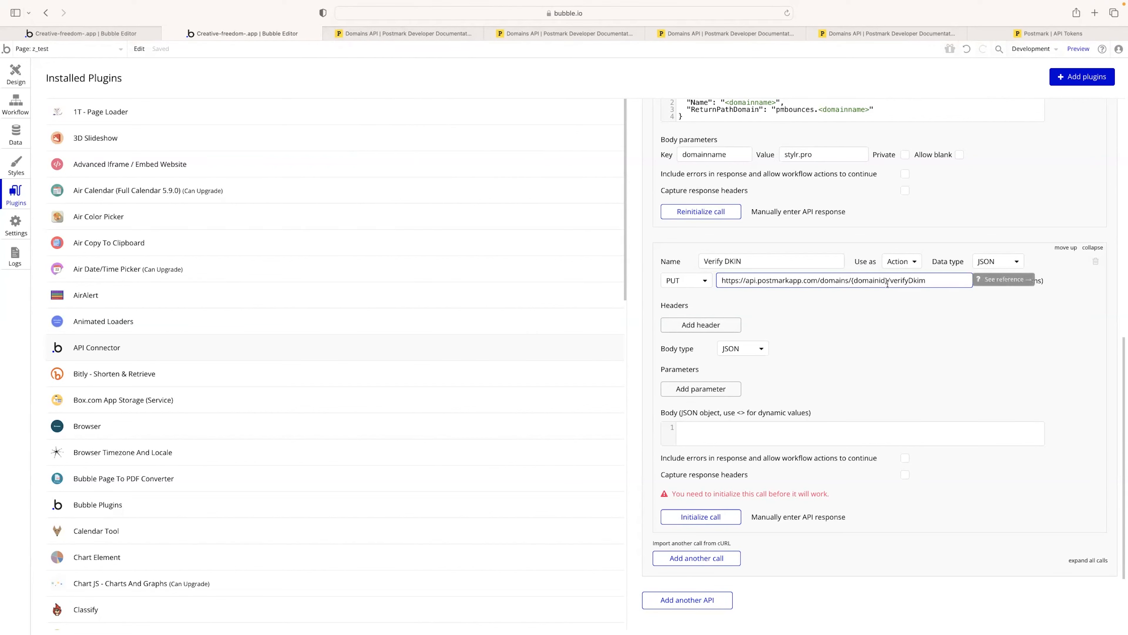
Step: Replace the curly braces around domainid in the URL with square brackets and make the domainid parameter non-private
click(853, 279)
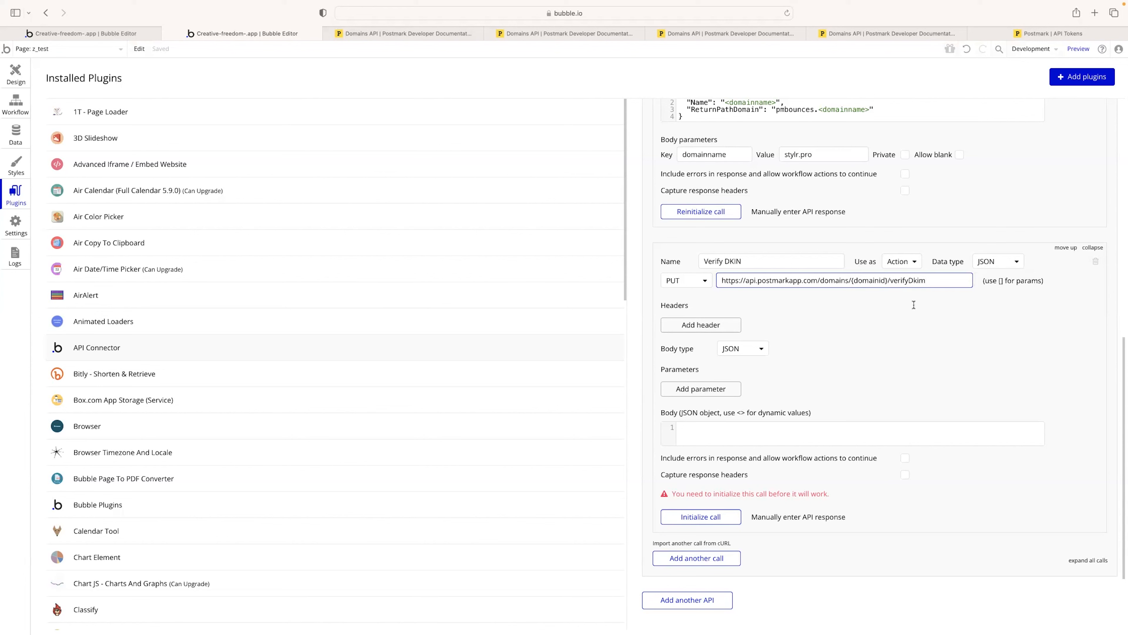
key(BackSpace)
text([)
key(BackSpace)
text(])
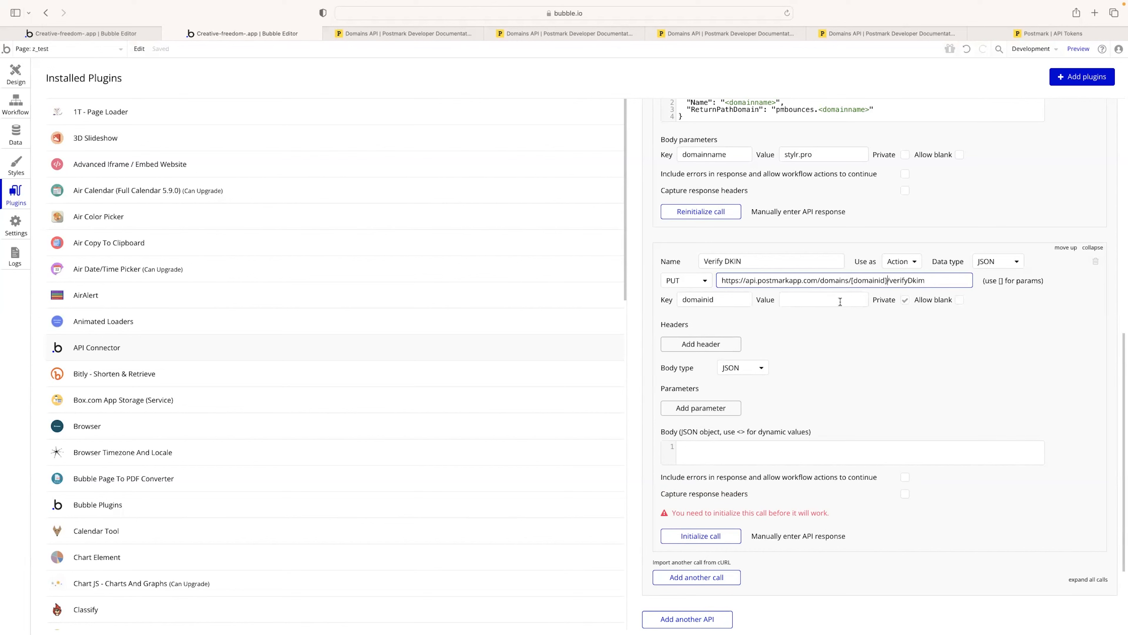
click(905, 300)
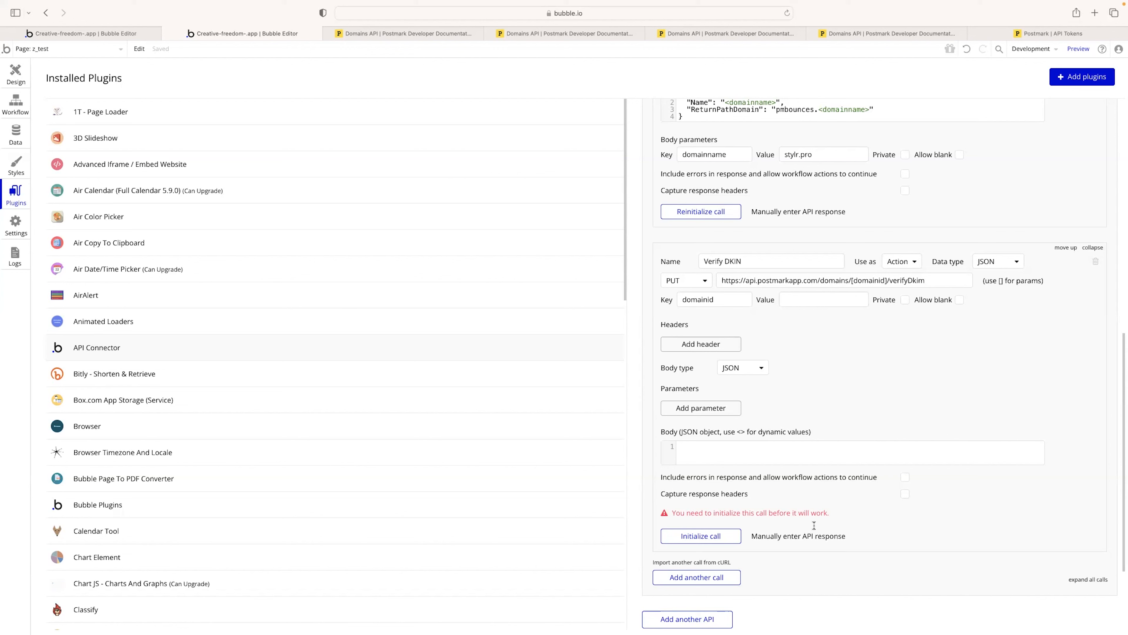
Step: Copy the ID from the Create Domain call's stored API response and set it as Verify DKIN's domainid value
click(785, 211)
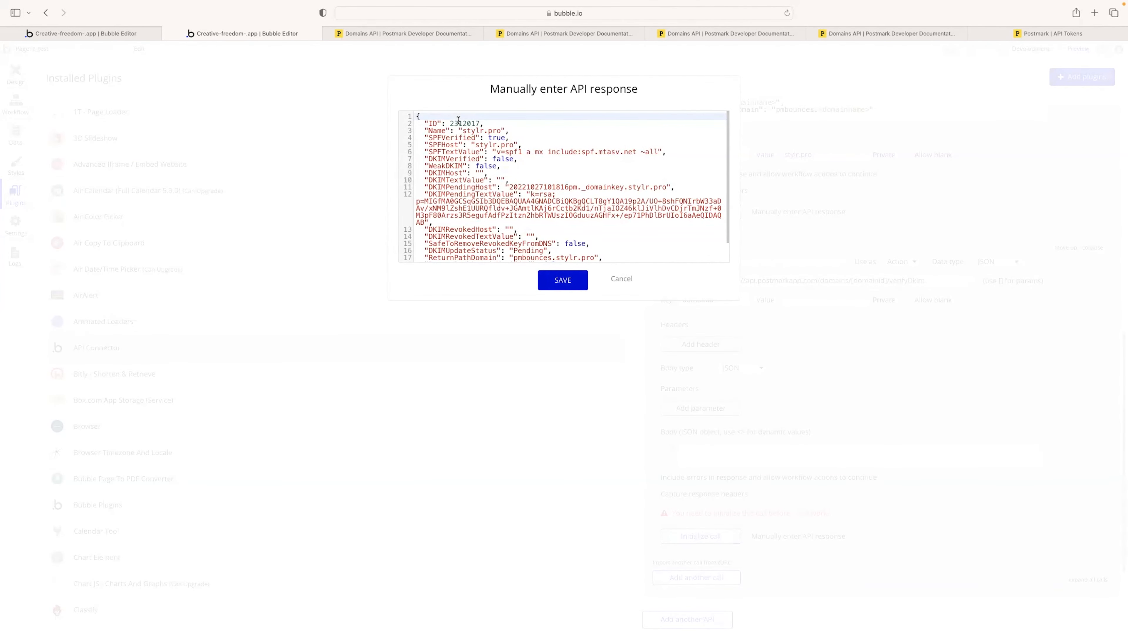
drag(450, 121, 480, 122)
key(super+c)
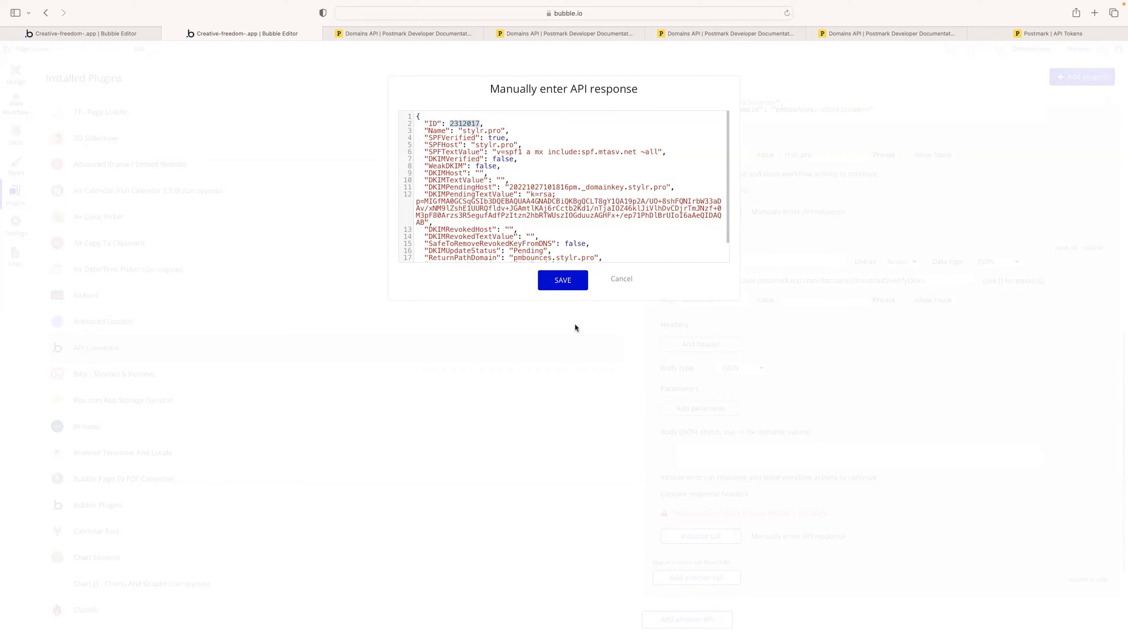
click(624, 281)
click(824, 299)
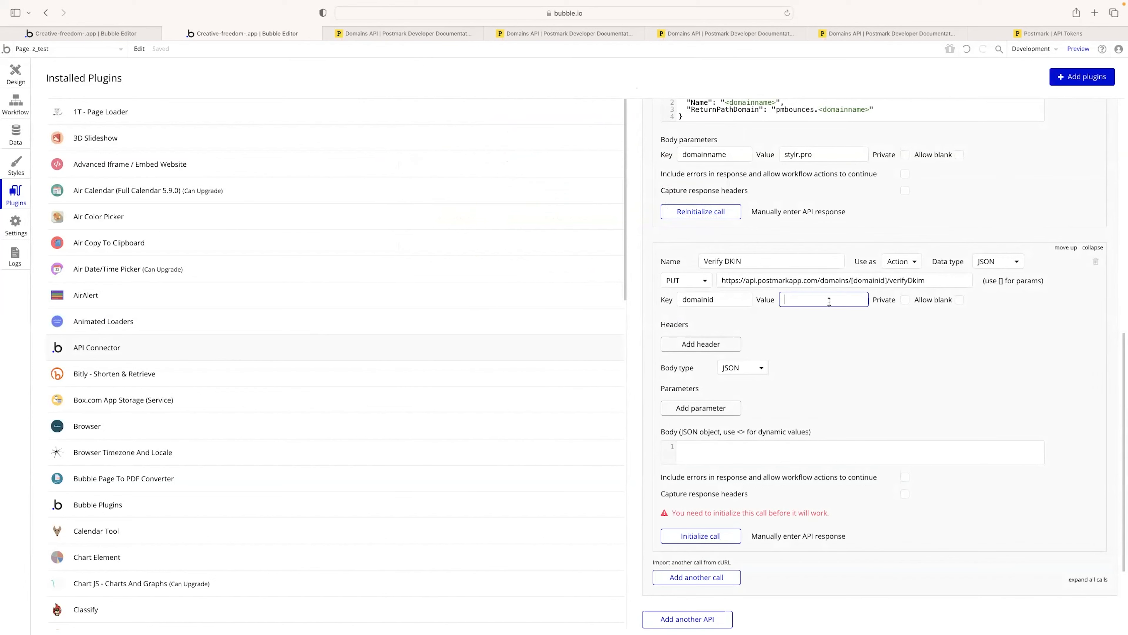
key(super+v)
Step: Initialize the Verify DKIN call and switch to Postmark's Verify DKIM documentation to check its example response
click(700, 537)
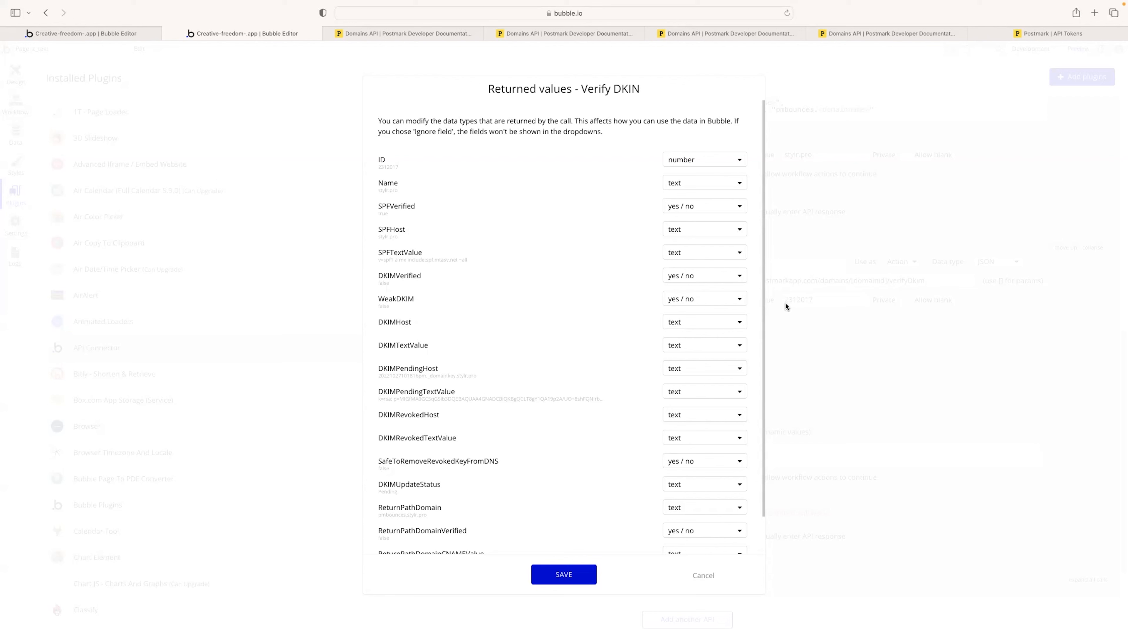
click(419, 30)
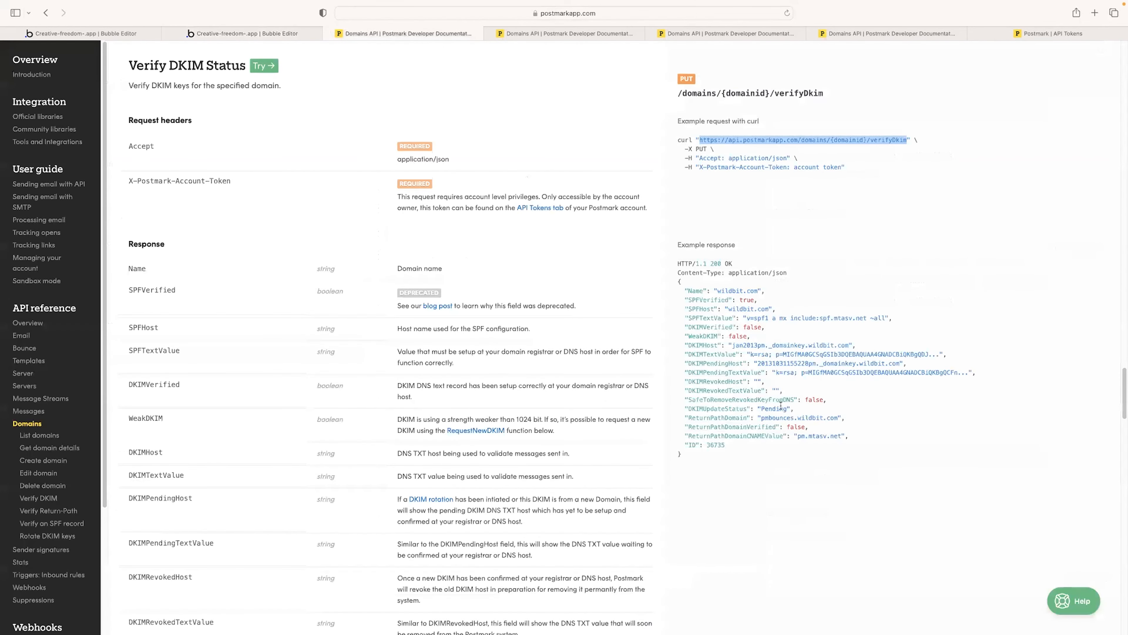